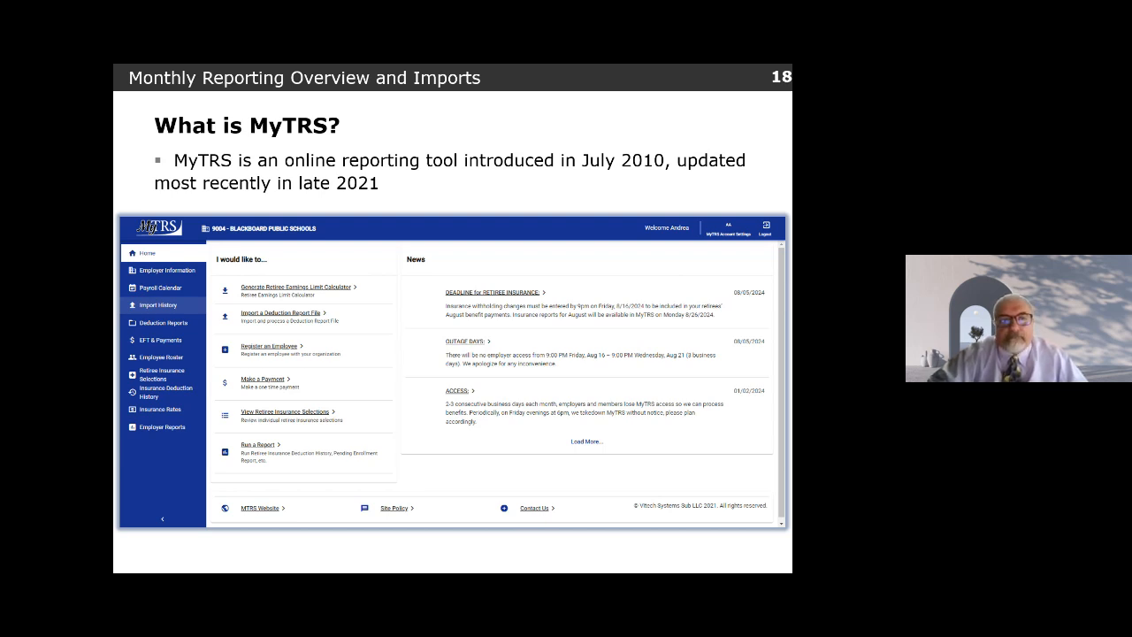
- Advance the slideshow past the Import History Screen slide to slide 20, 'Demo: MyTRS Imports'
{"action": "key", "text": "Right"}
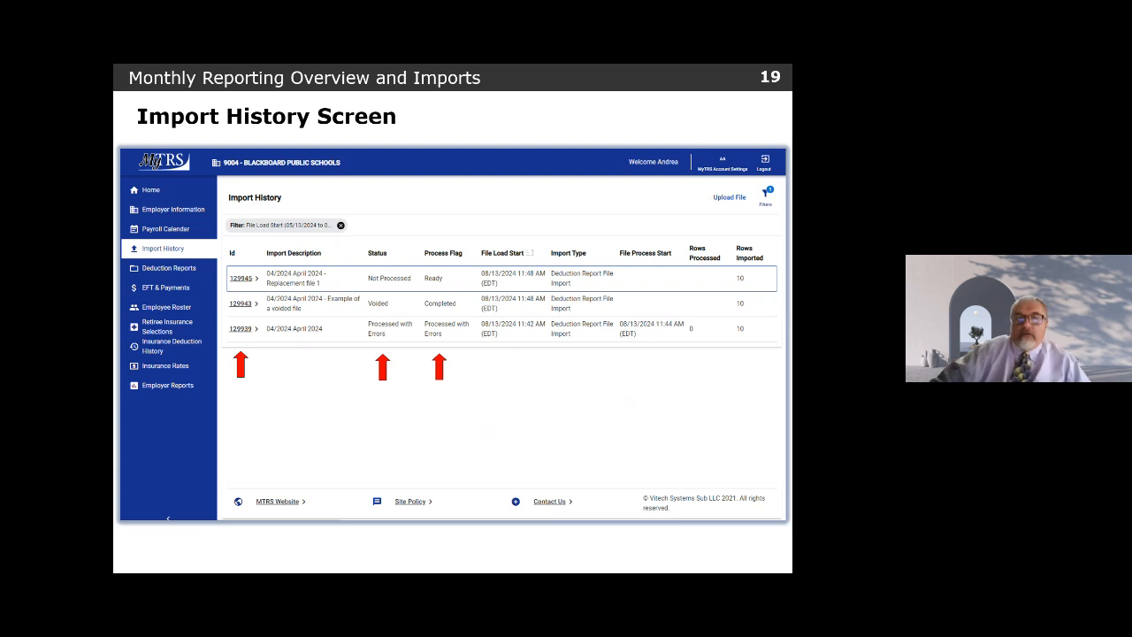
{"action": "key", "text": "Right"}
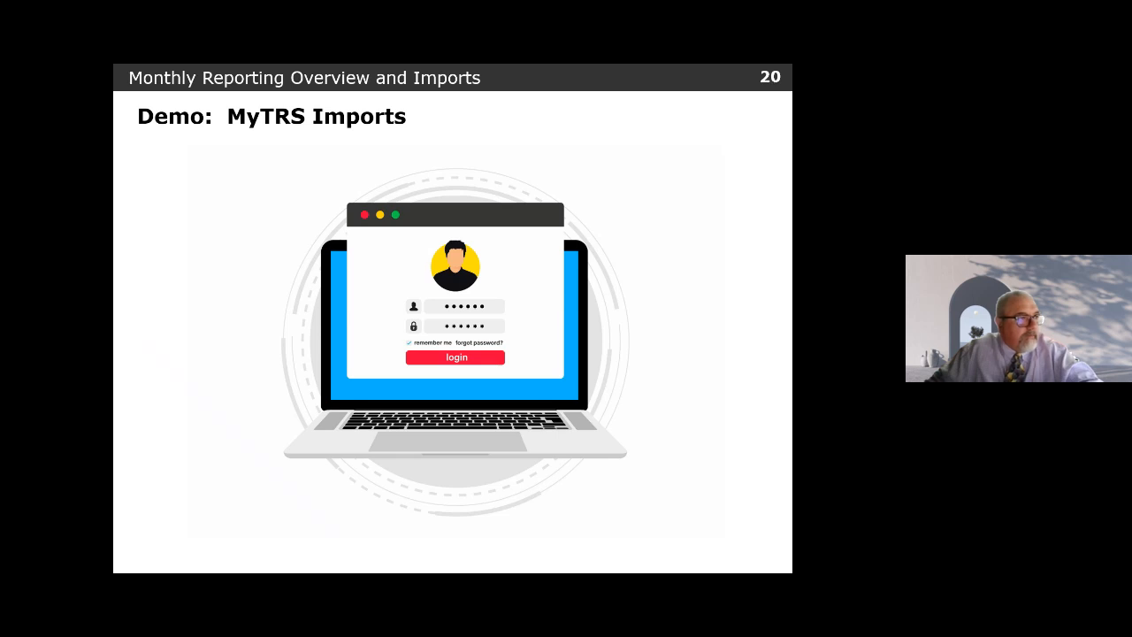
- Leave the slideshow, move the Norton window aside, and open an InPrivate window on the MTRS Employers page
{"action": "key", "text": "alt+Tab"}
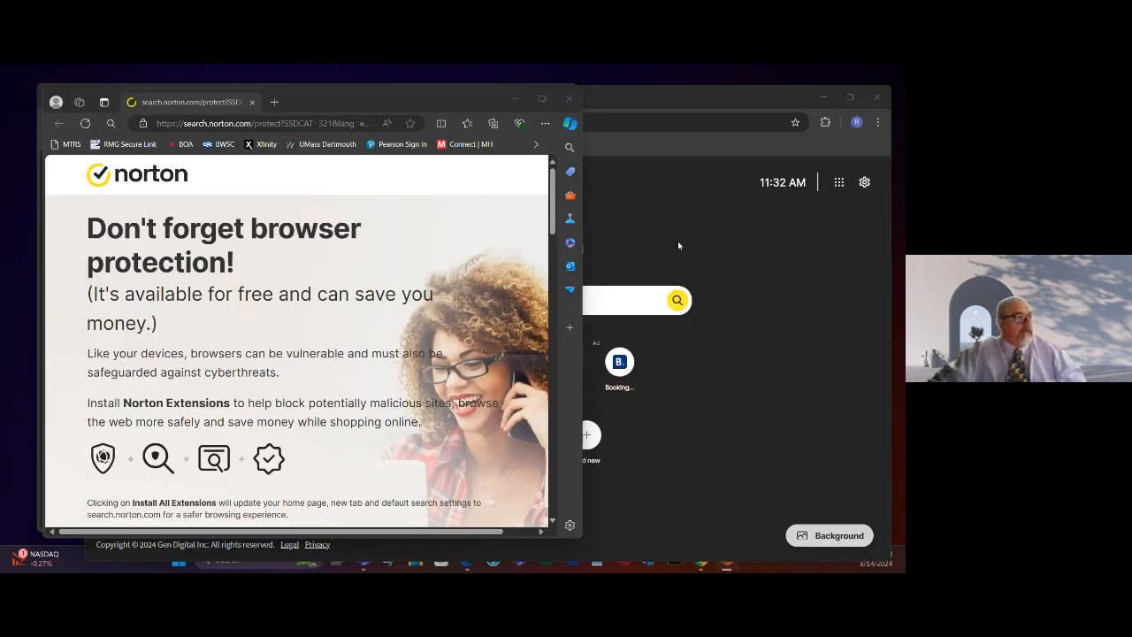
{"action": "left_click_drag", "start_coordinate": [380, 103], "coordinate": [622, 121]}
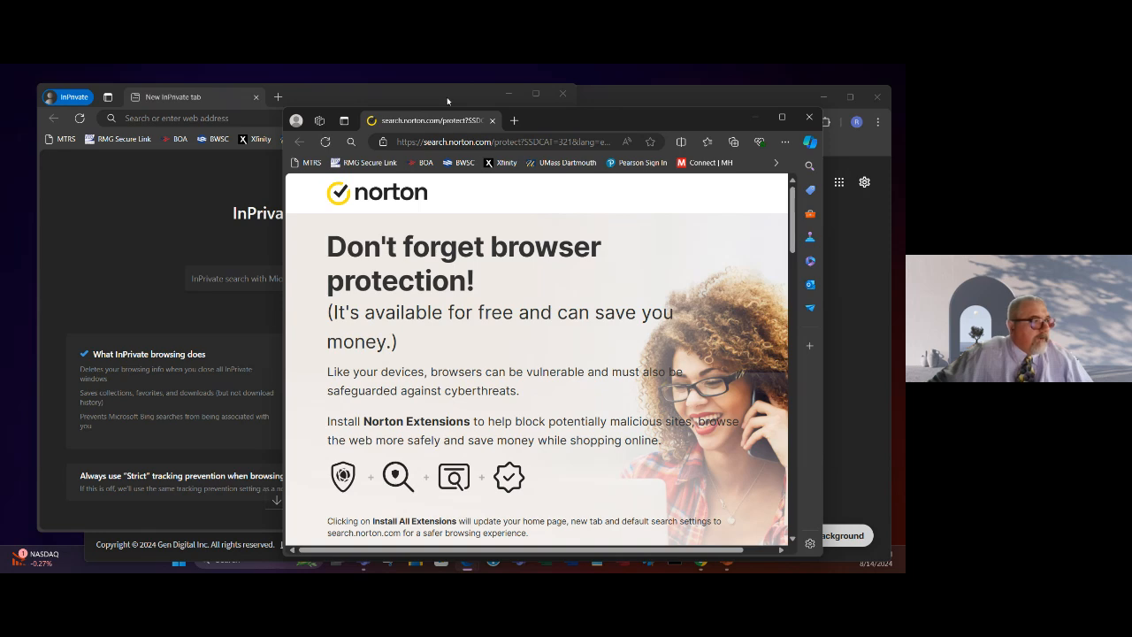
{"action": "left_click_drag", "start_coordinate": [546, 127], "coordinate": [479, 109]}
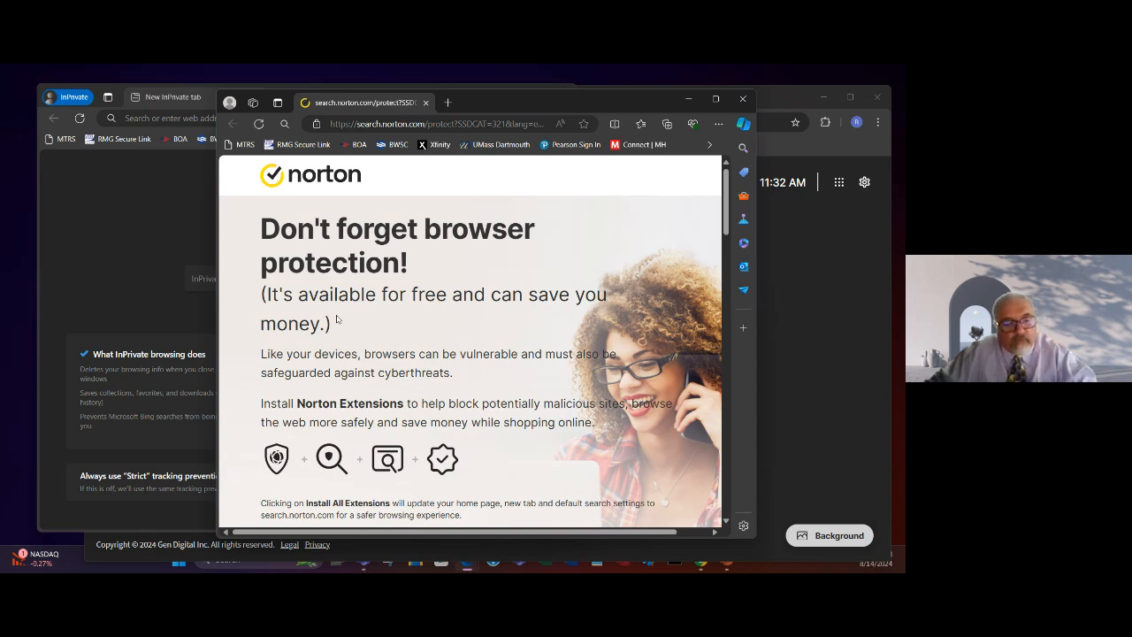
{"action": "key", "text": "ctrl+shift+n"}
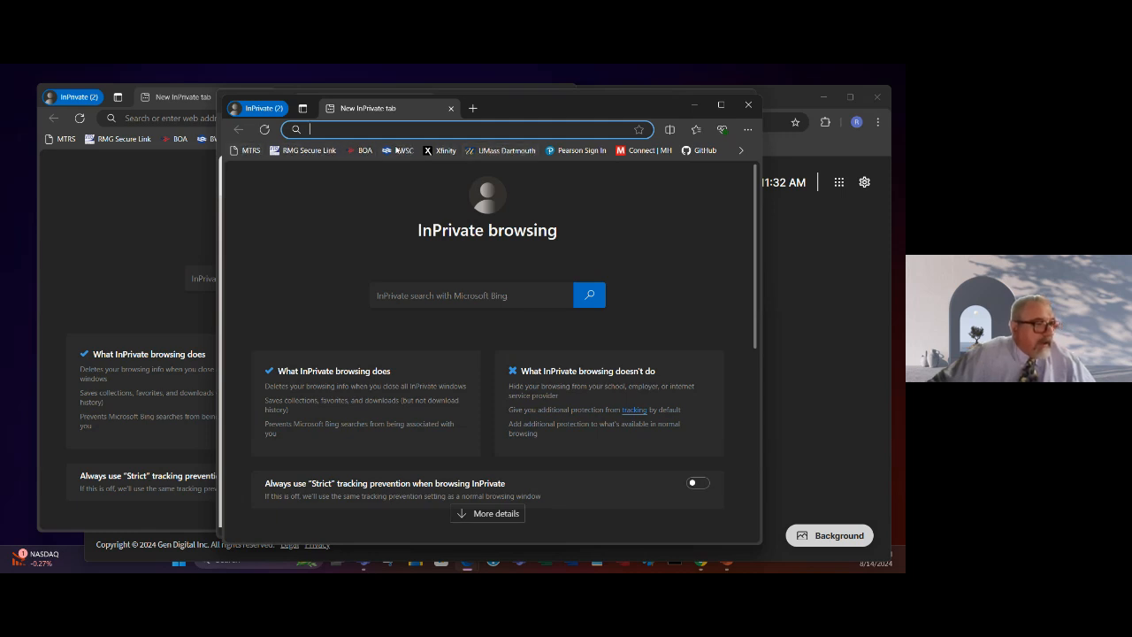
{"action": "left_click", "coordinate": [249, 150]}
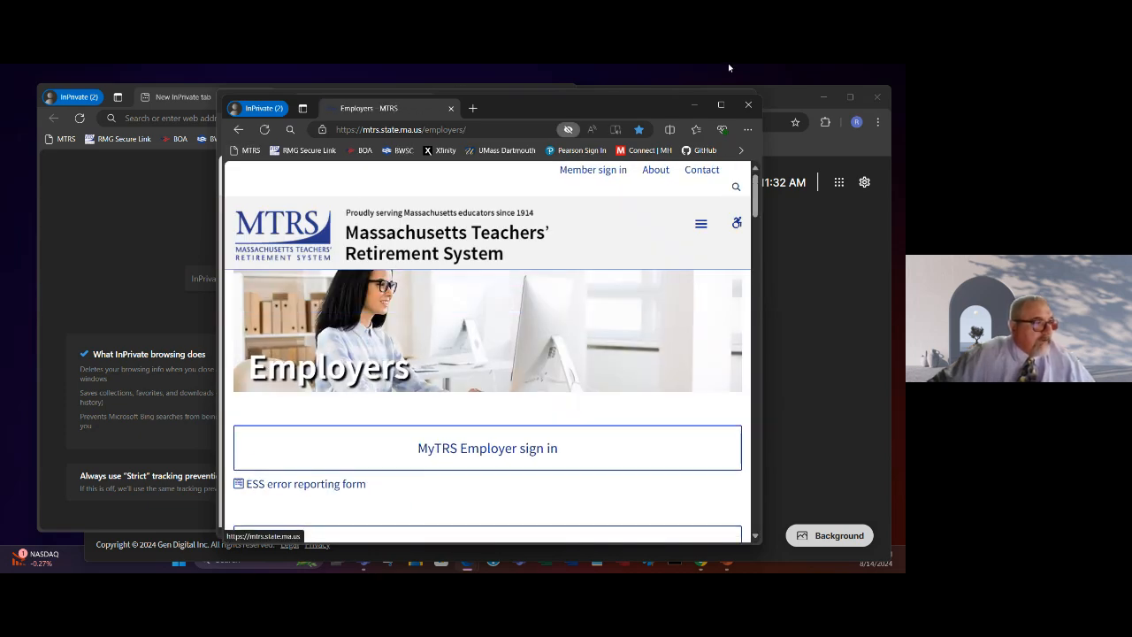
- Maximize the InPrivate window, scroll through the Employers page, and go to the MyTRS Employer sign-in page
{"action": "left_click", "coordinate": [721, 104]}
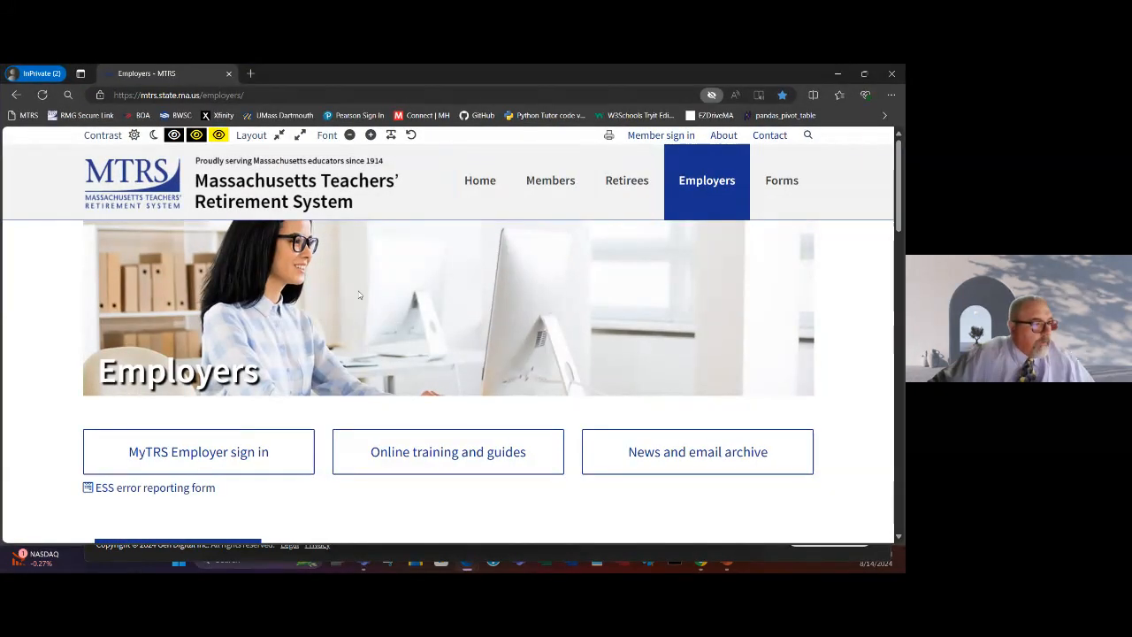
{"action": "scroll", "coordinate": [360, 294], "scroll_direction": "down", "scroll_amount": 4}
{"action": "scroll", "coordinate": [360, 294], "scroll_direction": "up", "scroll_amount": 4}
{"action": "scroll", "coordinate": [360, 295], "scroll_direction": "down", "scroll_amount": 1}
{"action": "scroll", "coordinate": [360, 295], "scroll_direction": "up", "scroll_amount": 1}
{"action": "scroll", "coordinate": [360, 294], "scroll_direction": "down", "scroll_amount": 3}
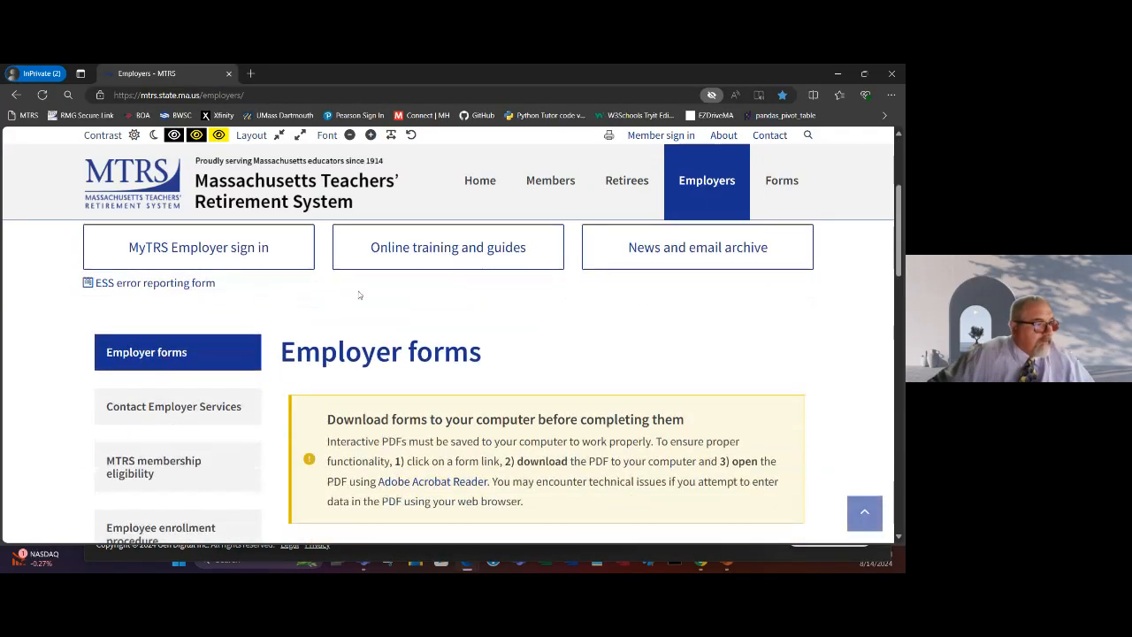
{"action": "scroll", "coordinate": [360, 294], "scroll_direction": "up", "scroll_amount": 2}
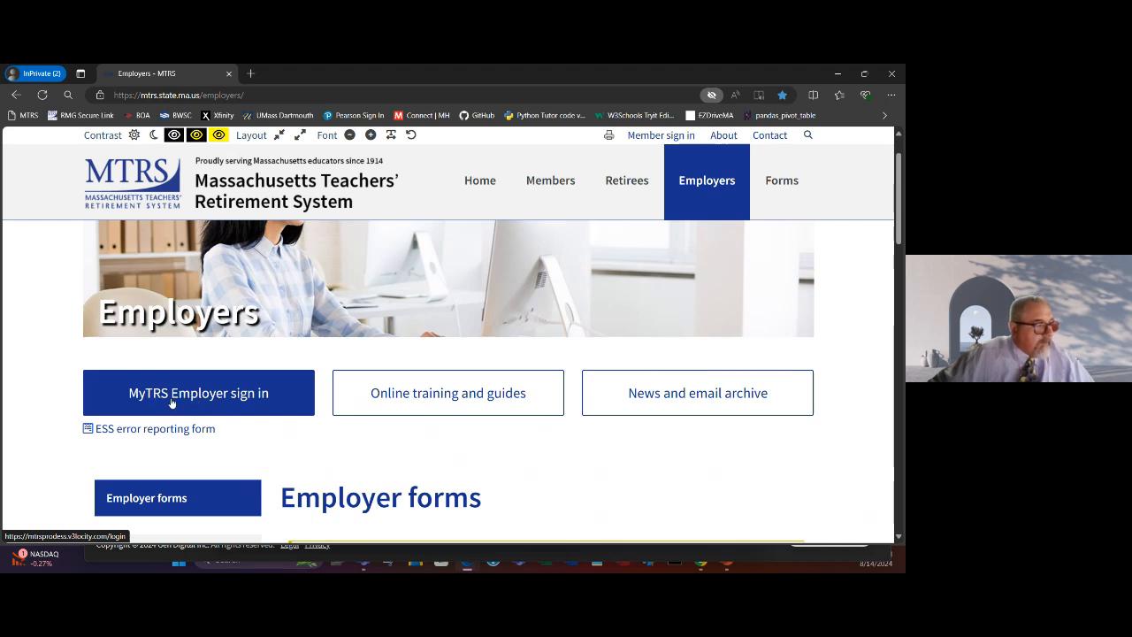
{"action": "left_click", "coordinate": [267, 397]}
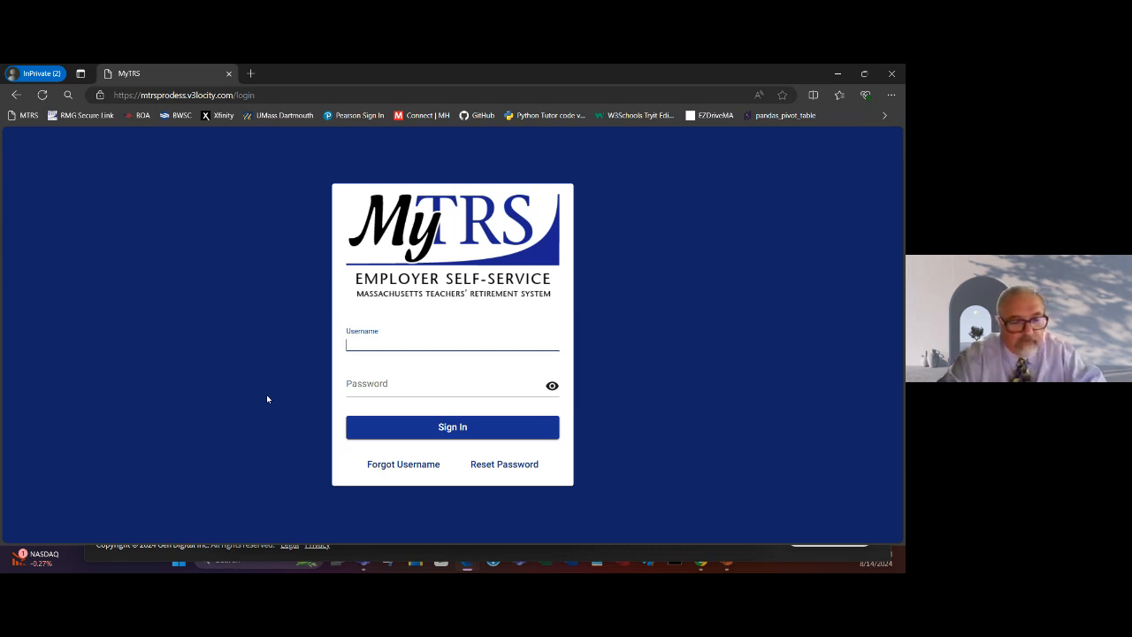
- Enter the employer admin username and account password, correcting a mistyped character, and sign in
{"action": "type", "text": "A_"}
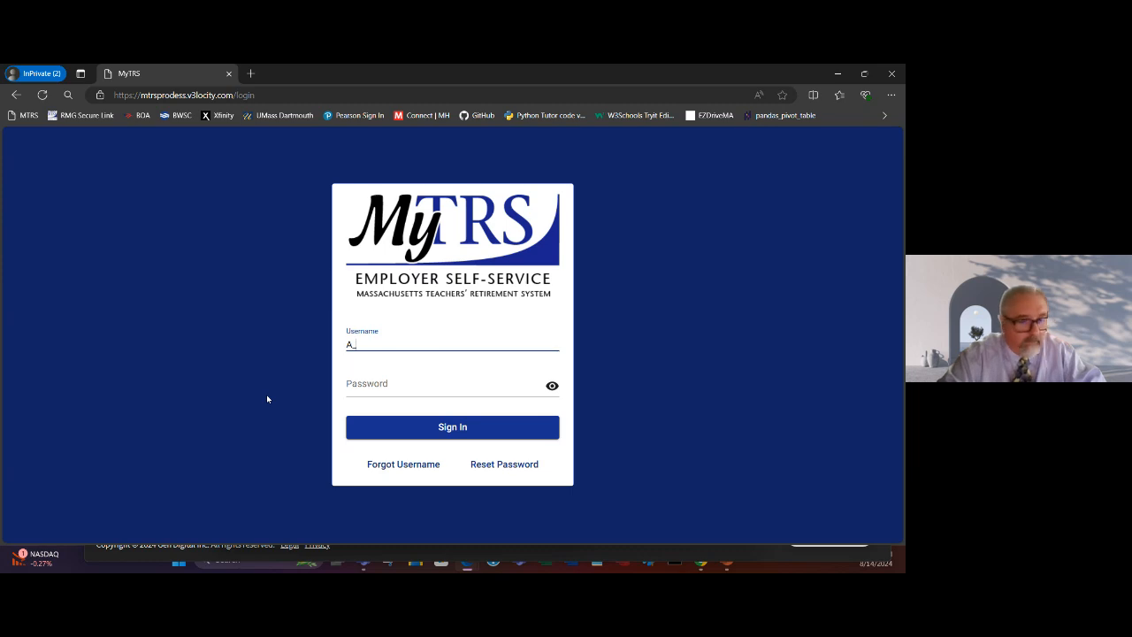
{"action": "type", "text": "Admin"}
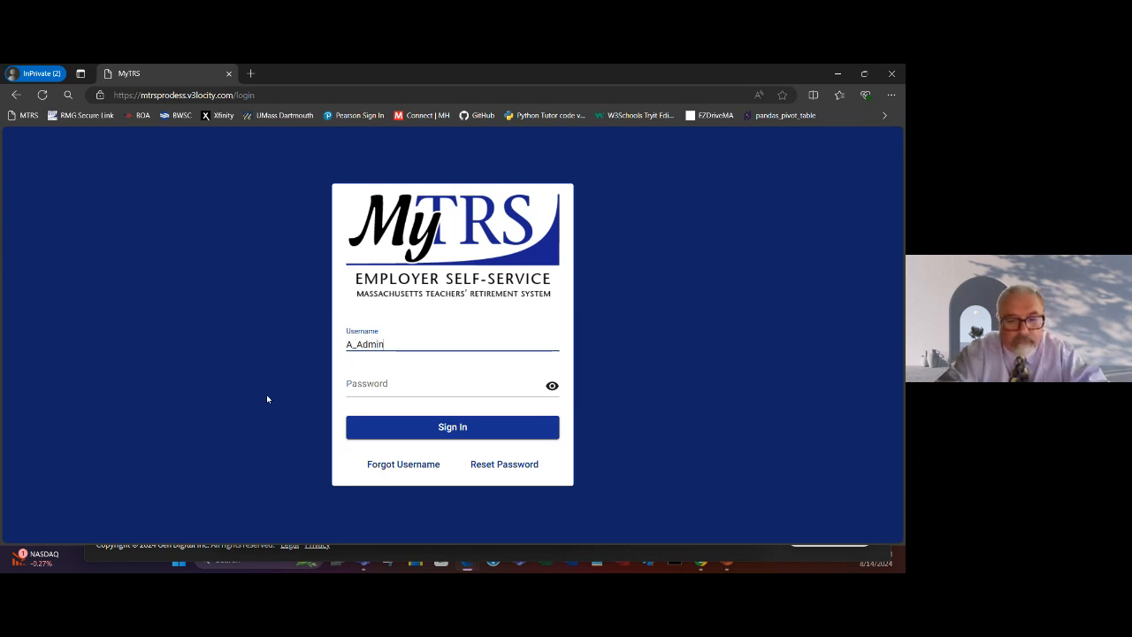
{"action": "type", "text": "9004"}
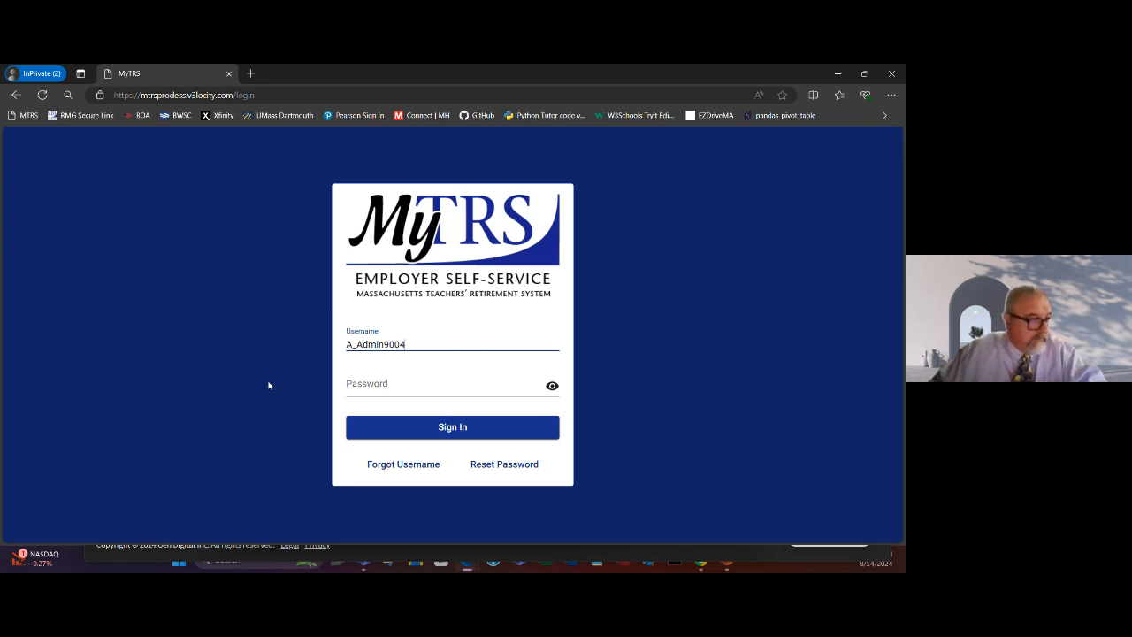
{"action": "left_click", "coordinate": [360, 392]}
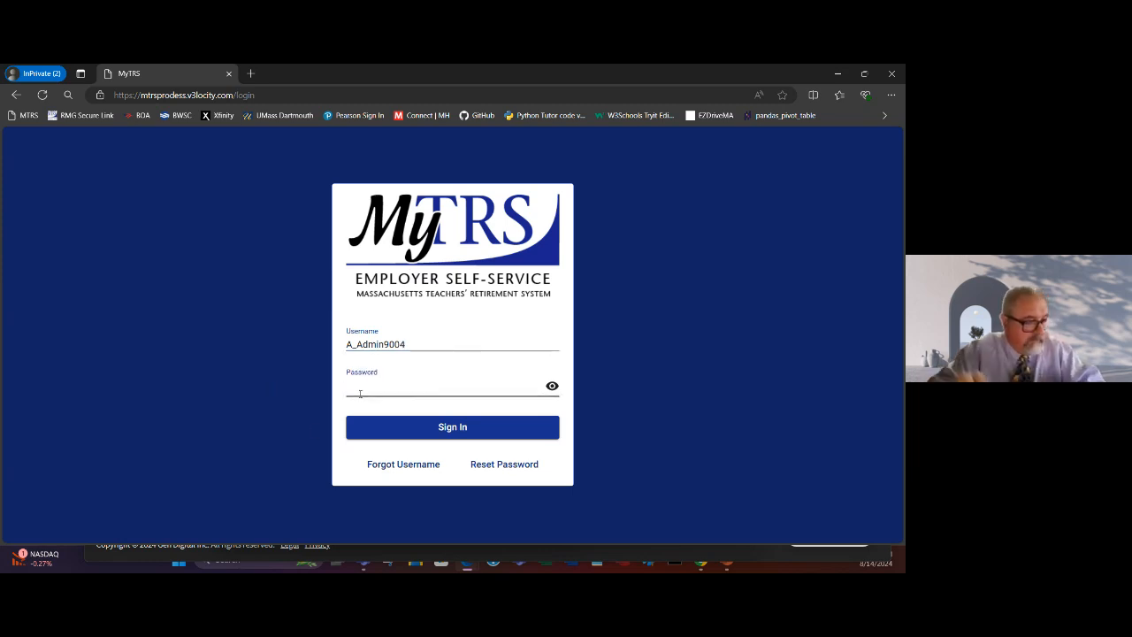
{"action": "type", "text": "*"}
{"action": "key", "text": "BackSpace"}
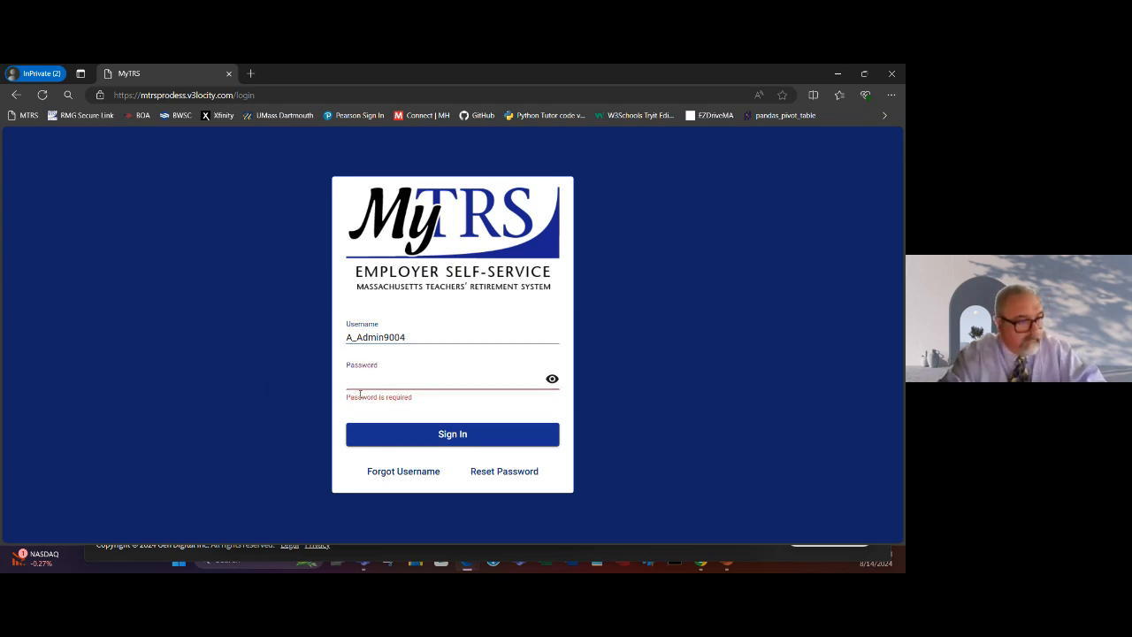
{"action": "type", "text": "*****"}
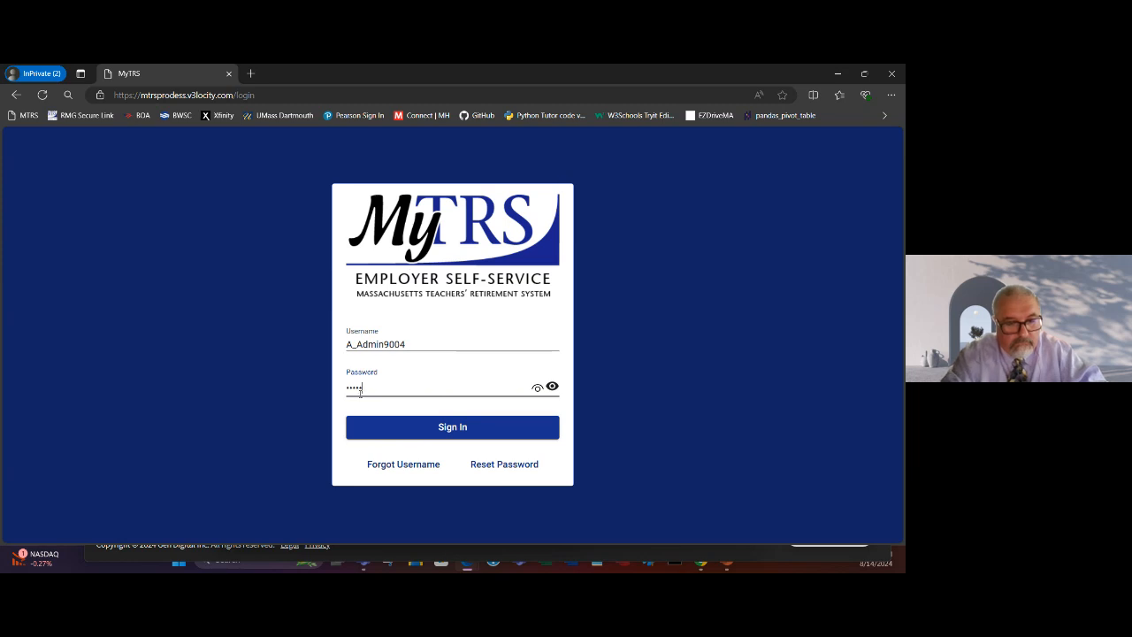
{"action": "type", "text": "****"}
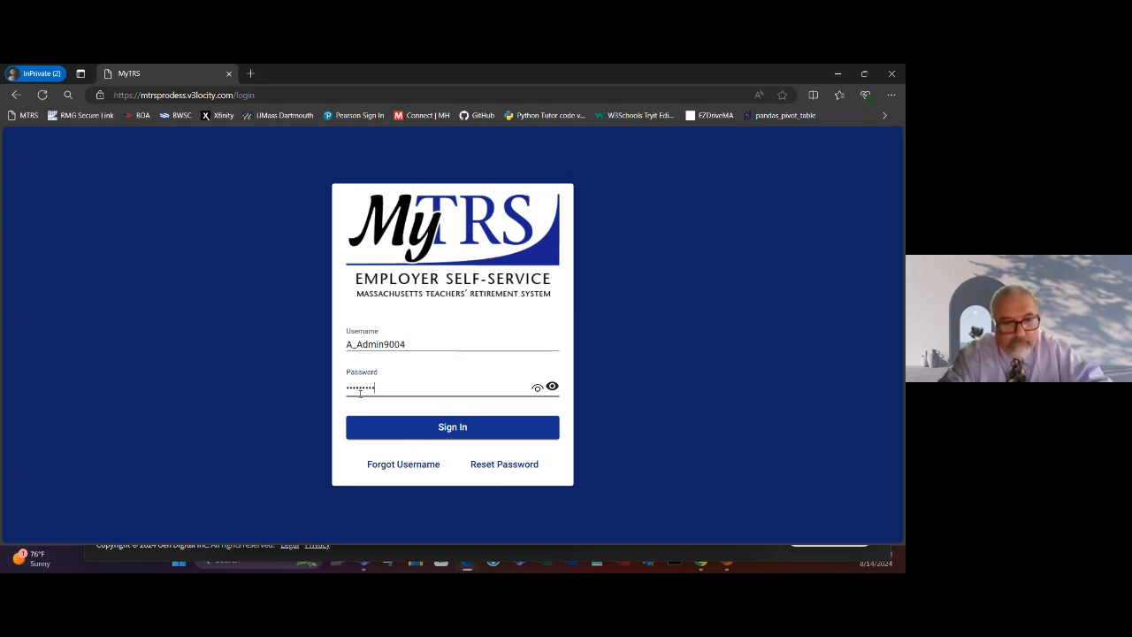
{"action": "type", "text": "*"}
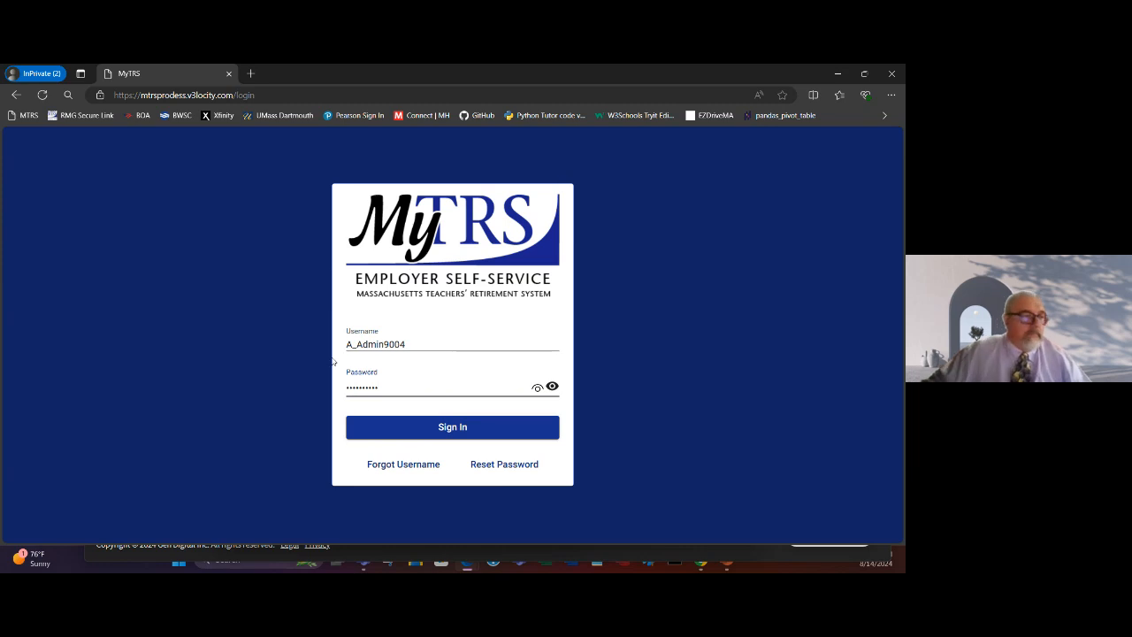
{"action": "left_click", "coordinate": [426, 429]}
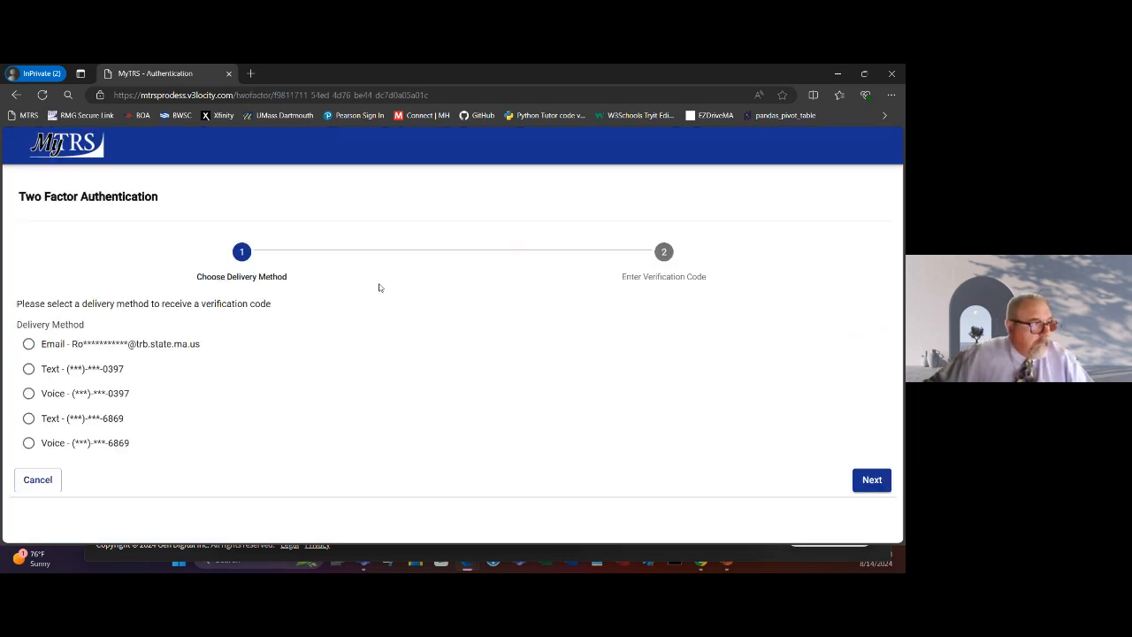
- Have the verification code sent by text, enter the received code, and confirm it
{"action": "left_click", "coordinate": [29, 370]}
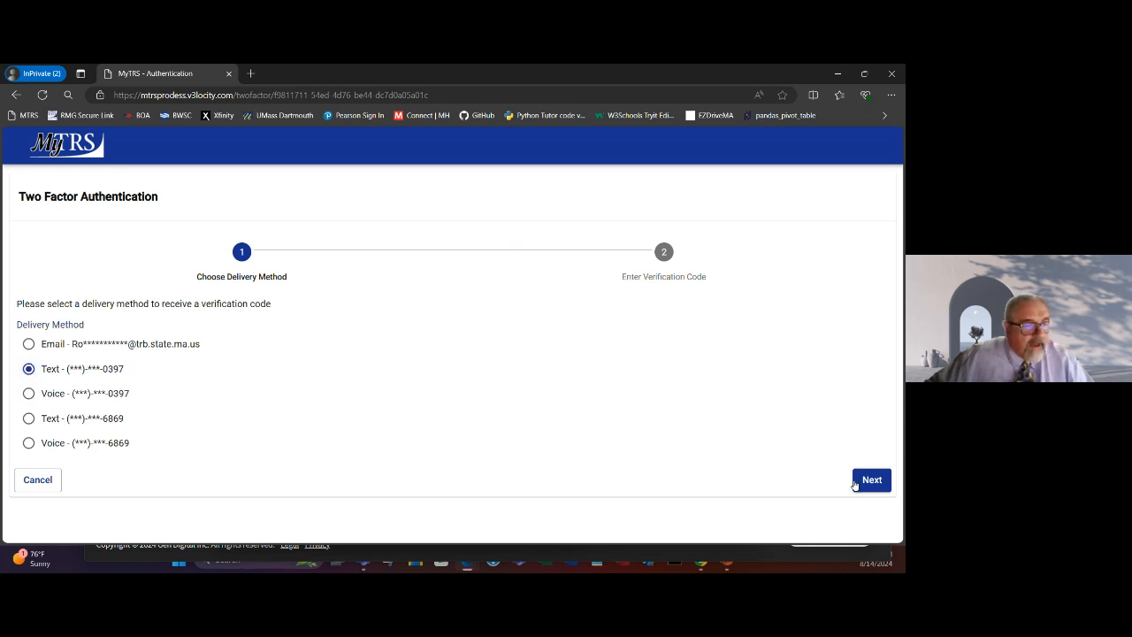
{"action": "left_click", "coordinate": [868, 484]}
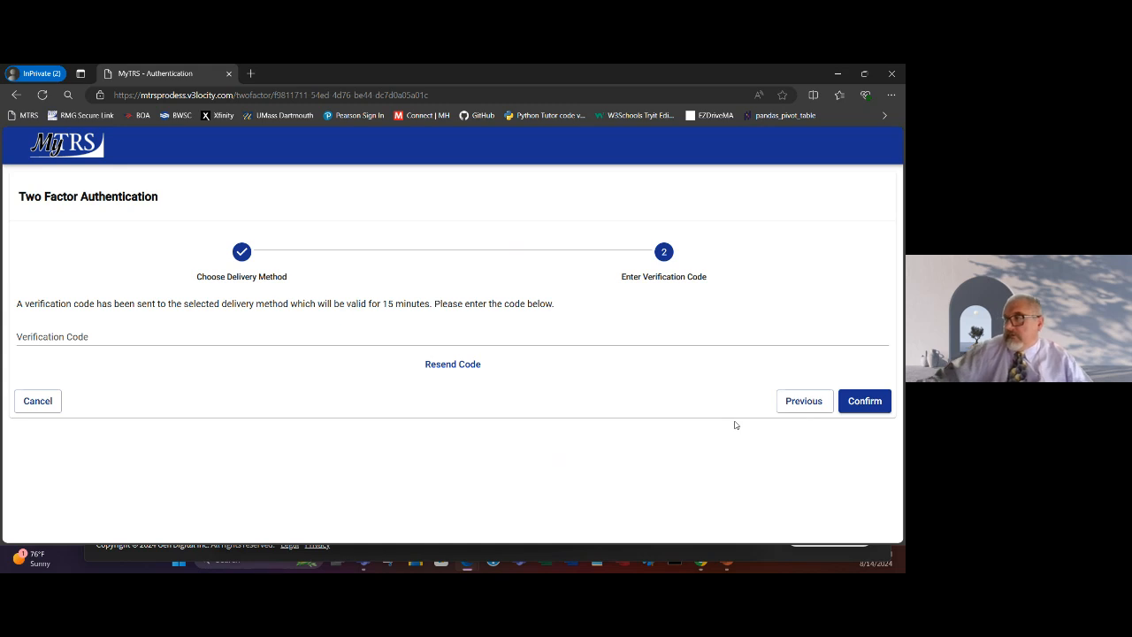
{"action": "left_click", "coordinate": [229, 341]}
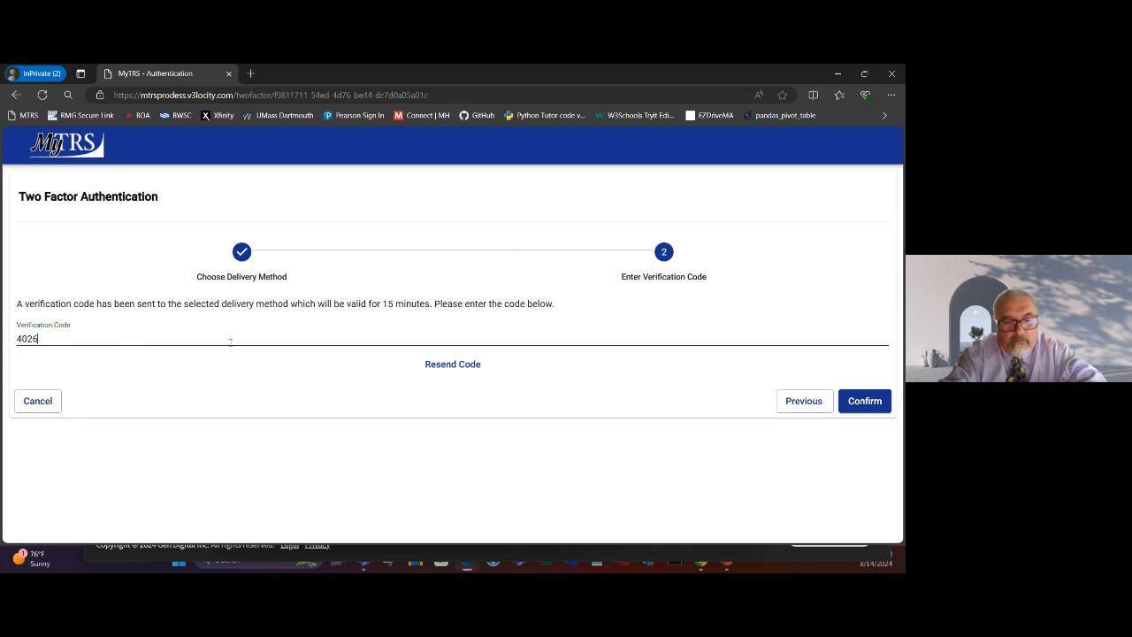
{"action": "left_click", "coordinate": [864, 406]}
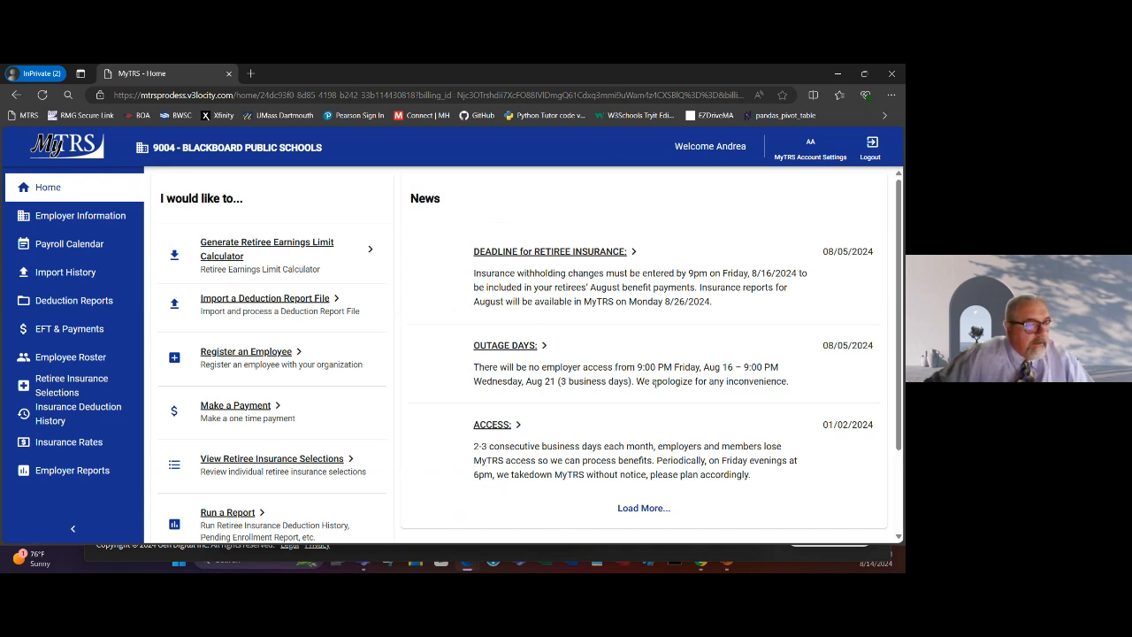
- Minimize the MyTRS and InPrivate windows, close Norton, and open the Top Secret Aug 2024 Imports folder
{"action": "left_click", "coordinate": [837, 74]}
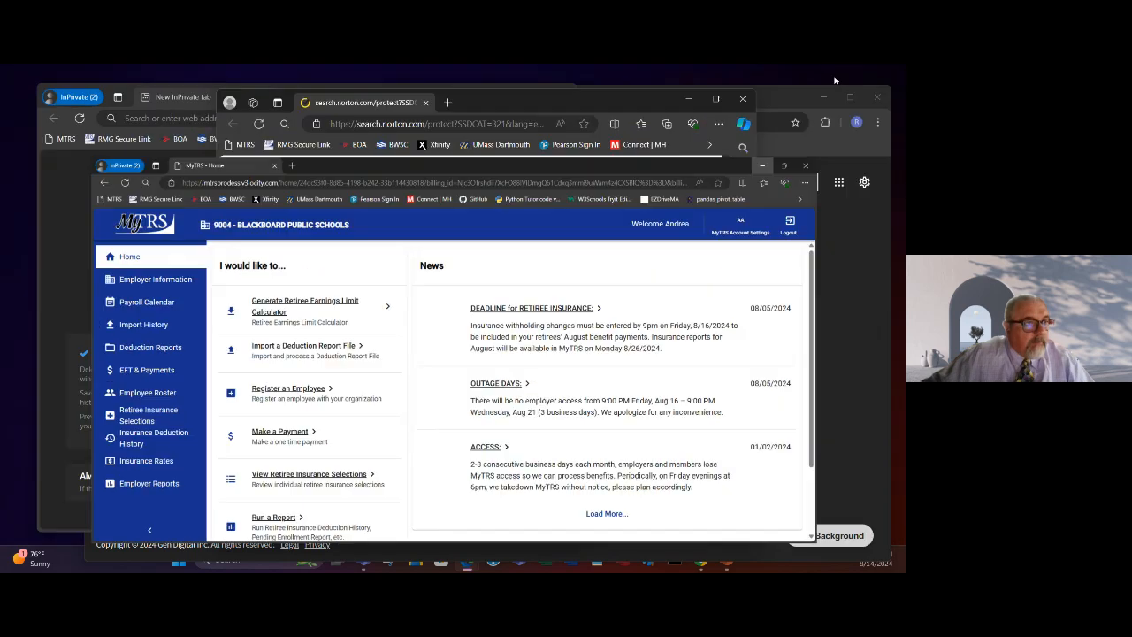
{"action": "left_click", "coordinate": [689, 98]}
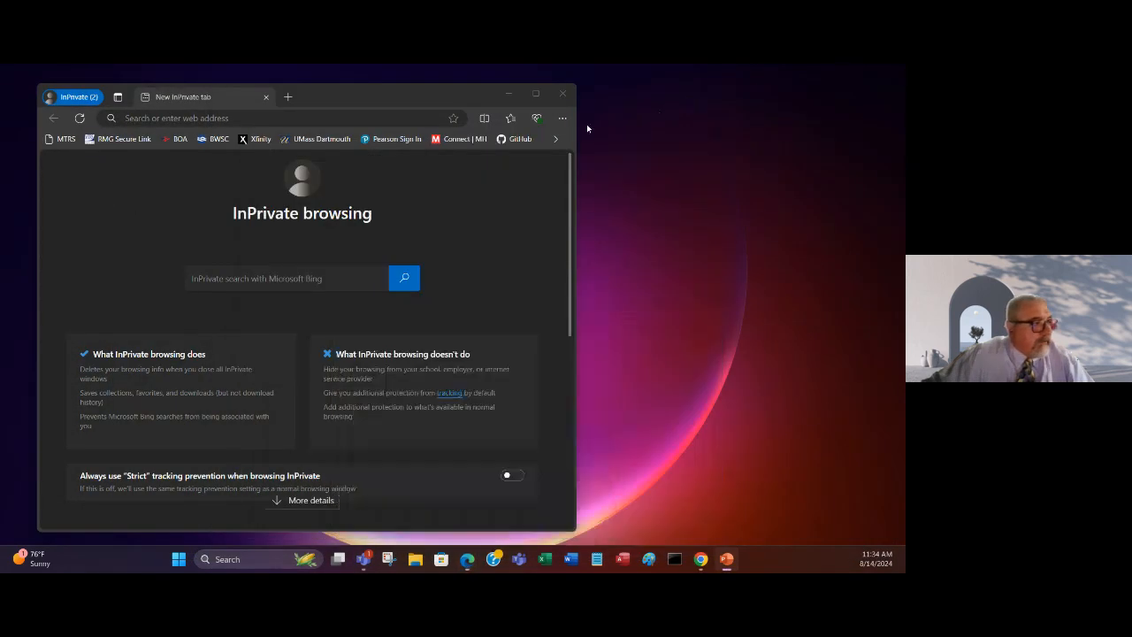
{"action": "left_click", "coordinate": [509, 94]}
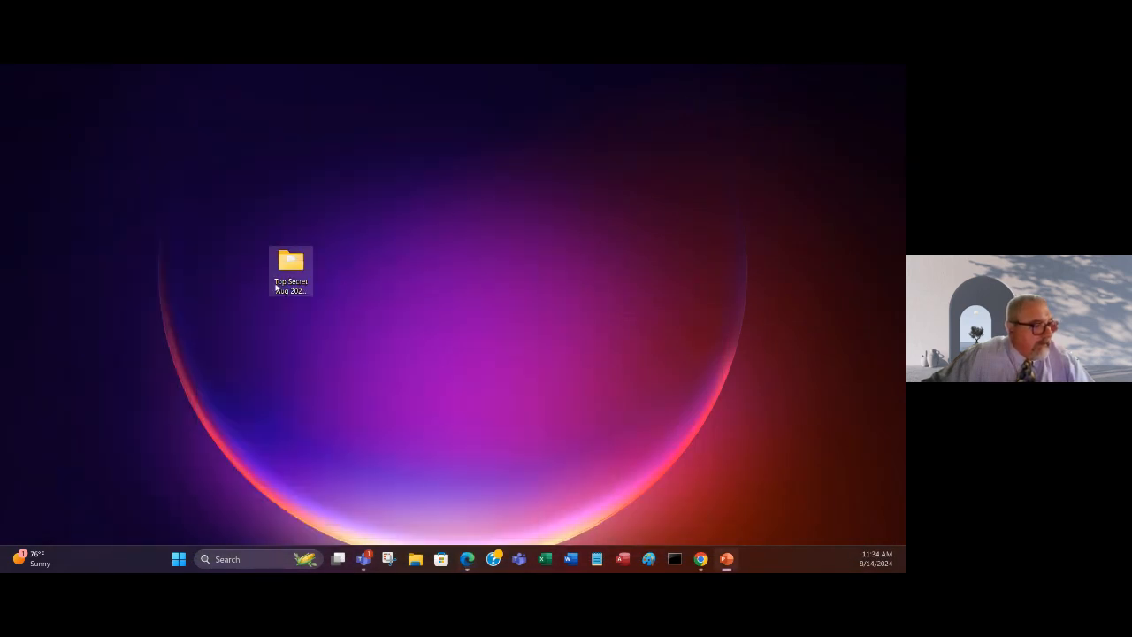
{"action": "double_click", "coordinate": [291, 268]}
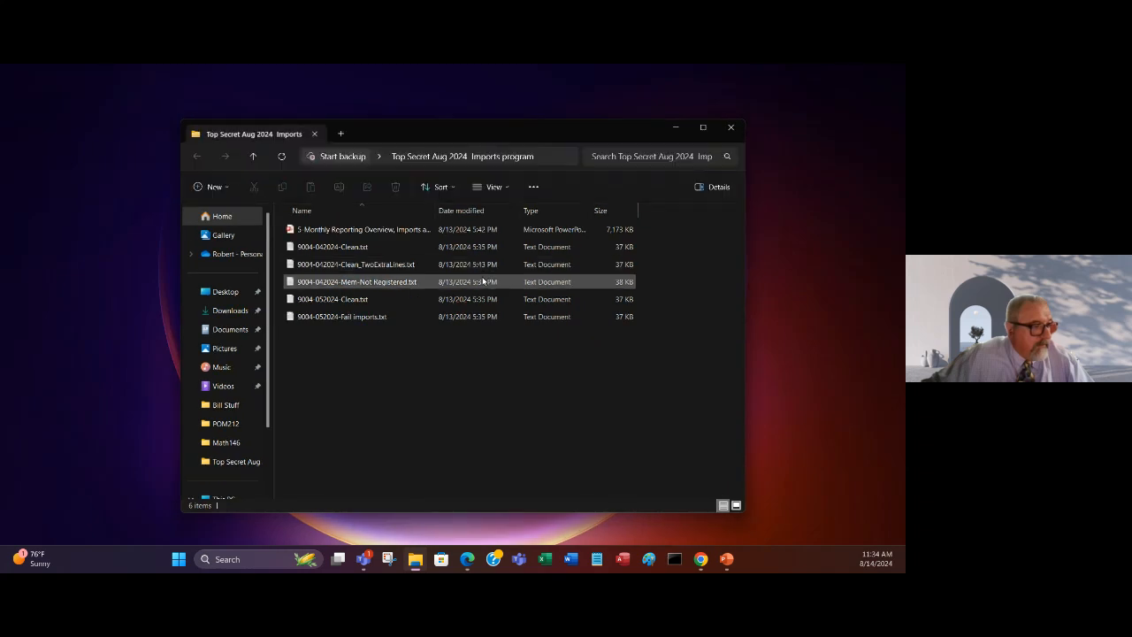
{"action": "left_click_drag", "start_coordinate": [445, 127], "coordinate": [476, 114]}
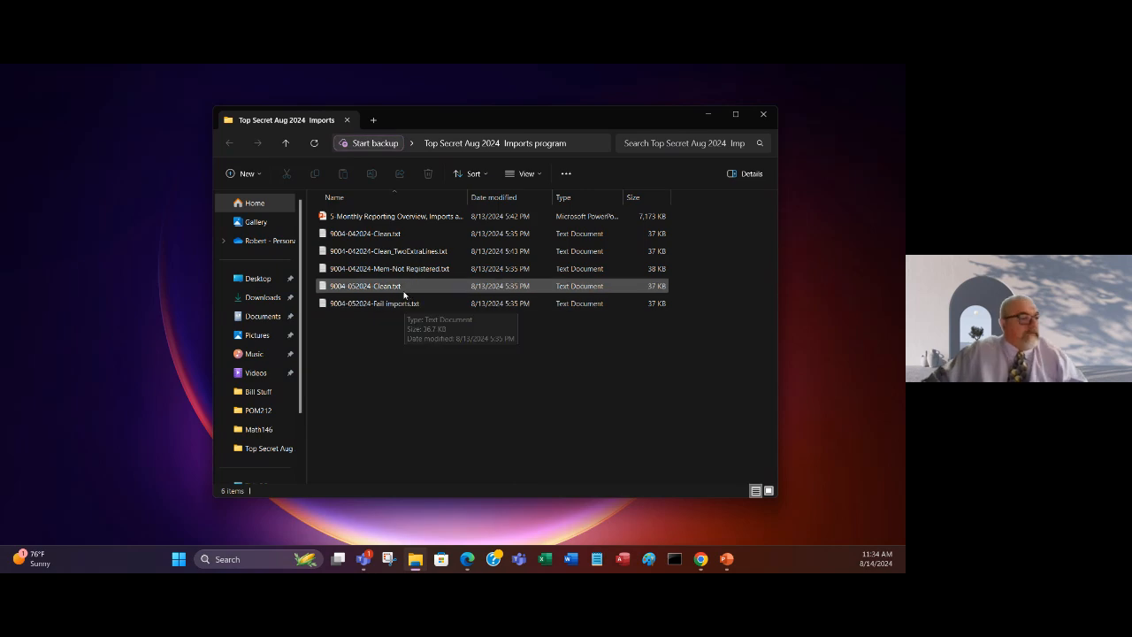
{"action": "double_click", "coordinate": [366, 233]}
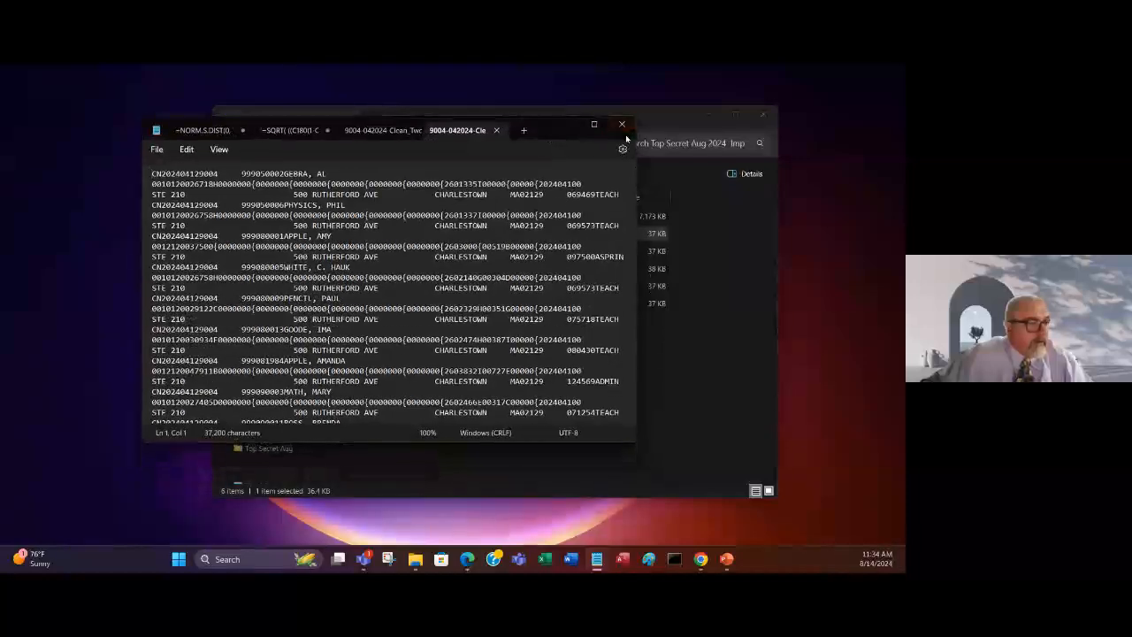
{"action": "left_click", "coordinate": [594, 125]}
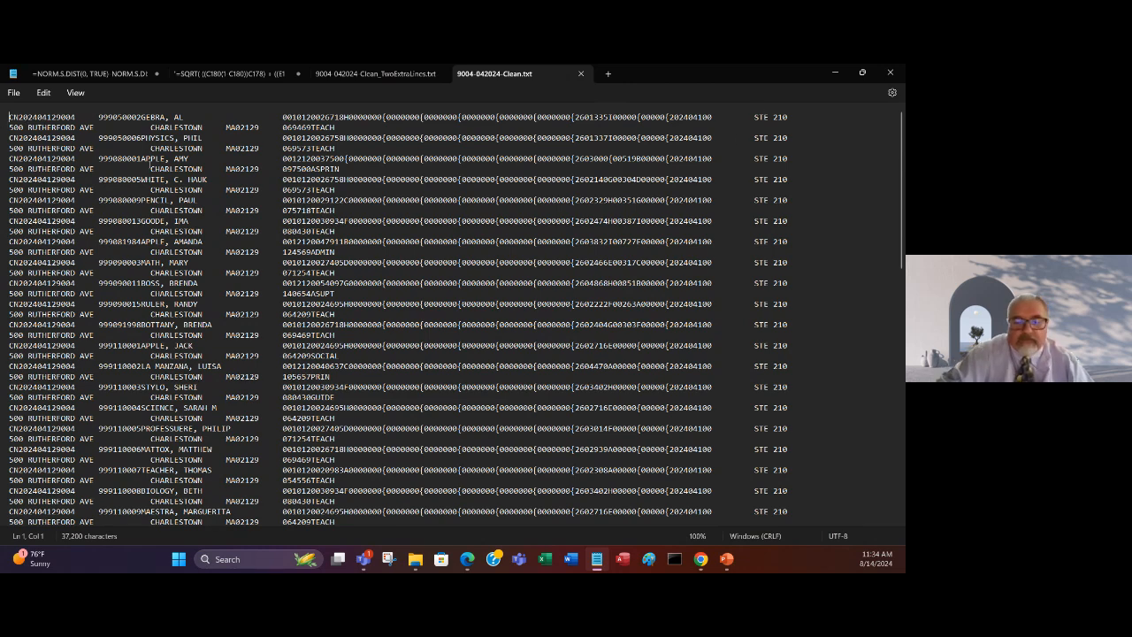
{"action": "key", "text": "shift+End"}
{"action": "key", "text": "shift+Down"}
{"action": "key", "text": "shift+Down"}
{"action": "key", "text": "shift+Down"}
{"action": "key", "text": "shift+Down"}
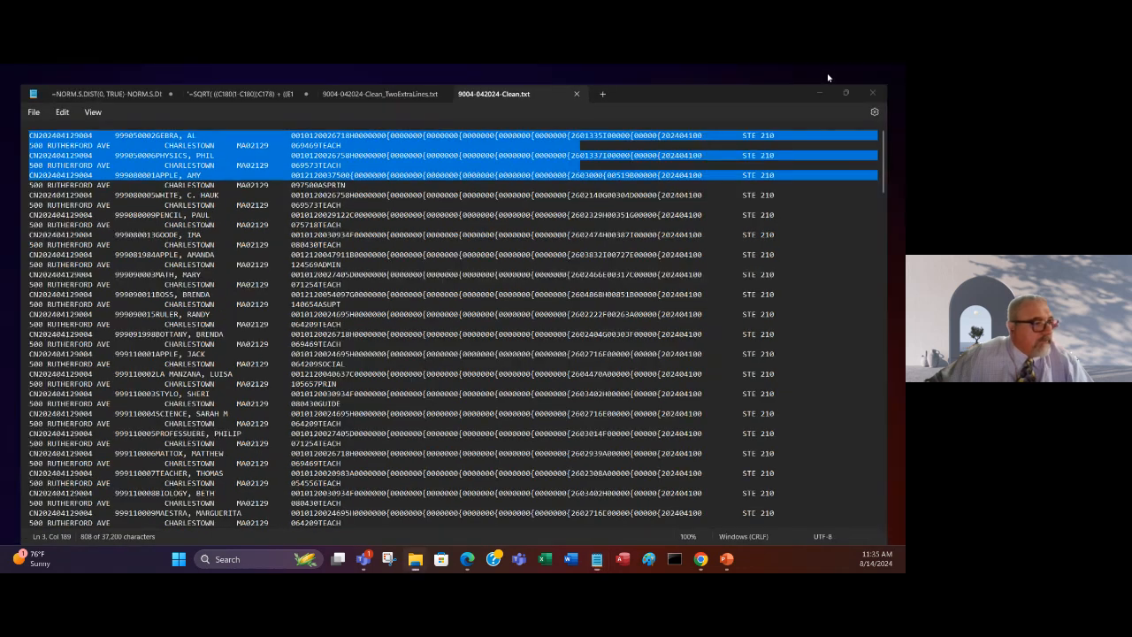
{"action": "left_click", "coordinate": [831, 74]}
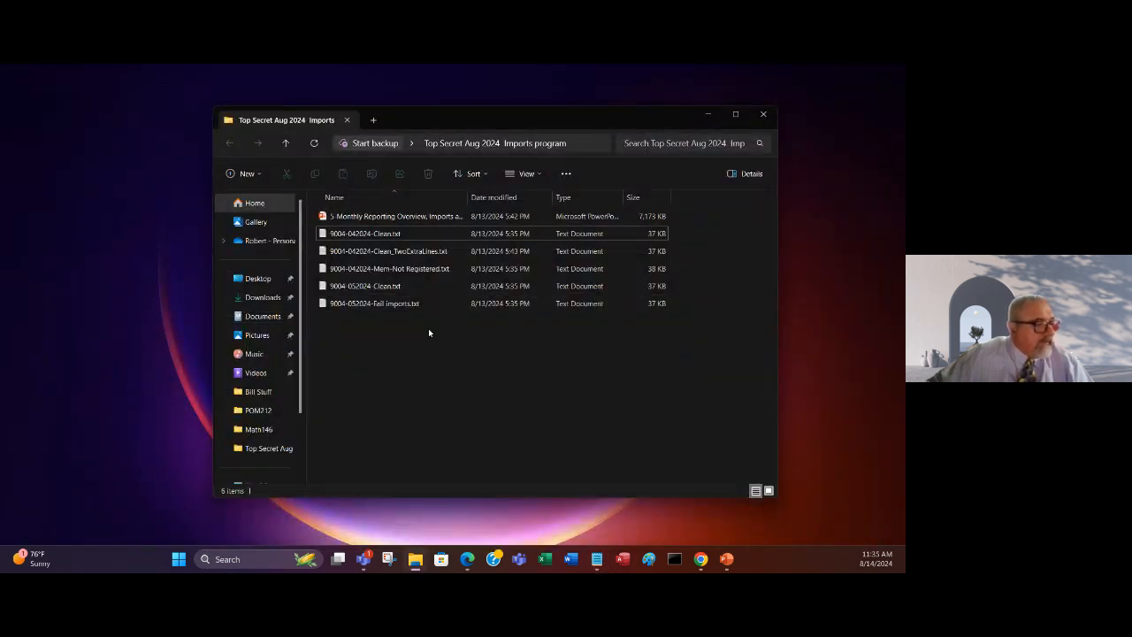
{"action": "left_click", "coordinate": [389, 253]}
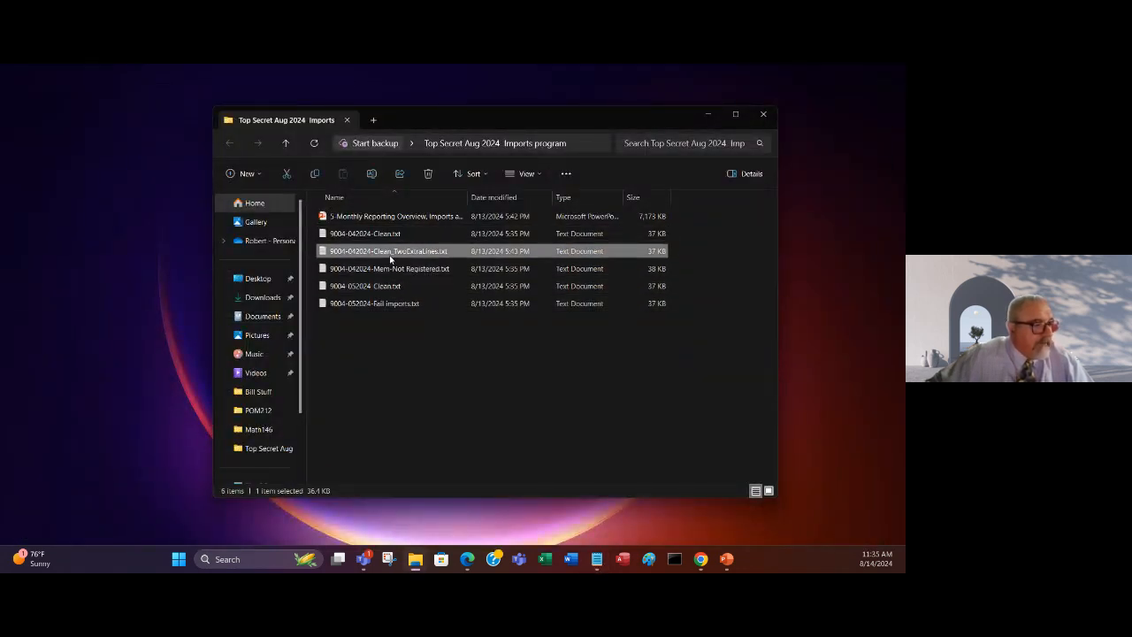
{"action": "double_click", "coordinate": [390, 257]}
{"action": "scroll", "coordinate": [247, 393], "scroll_direction": "down", "scroll_amount": 1}
{"action": "scroll", "coordinate": [247, 394], "scroll_direction": "down", "scroll_amount": 5}
{"action": "scroll", "coordinate": [247, 394], "scroll_direction": "down", "scroll_amount": 8}
{"action": "scroll", "coordinate": [247, 394], "scroll_direction": "down", "scroll_amount": 10}
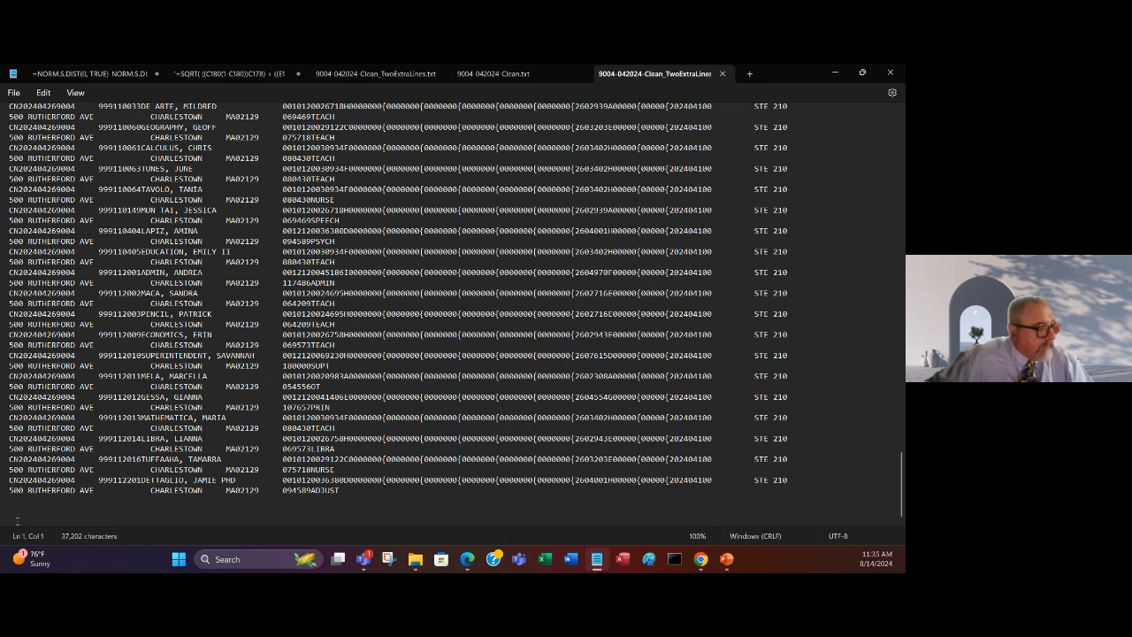
- Put the cursor at the end of record line 121 and delete the trailing blank lines
{"action": "left_click", "coordinate": [18, 511]}
{"action": "key", "text": "Return"}
{"action": "left_click", "coordinate": [17, 501]}
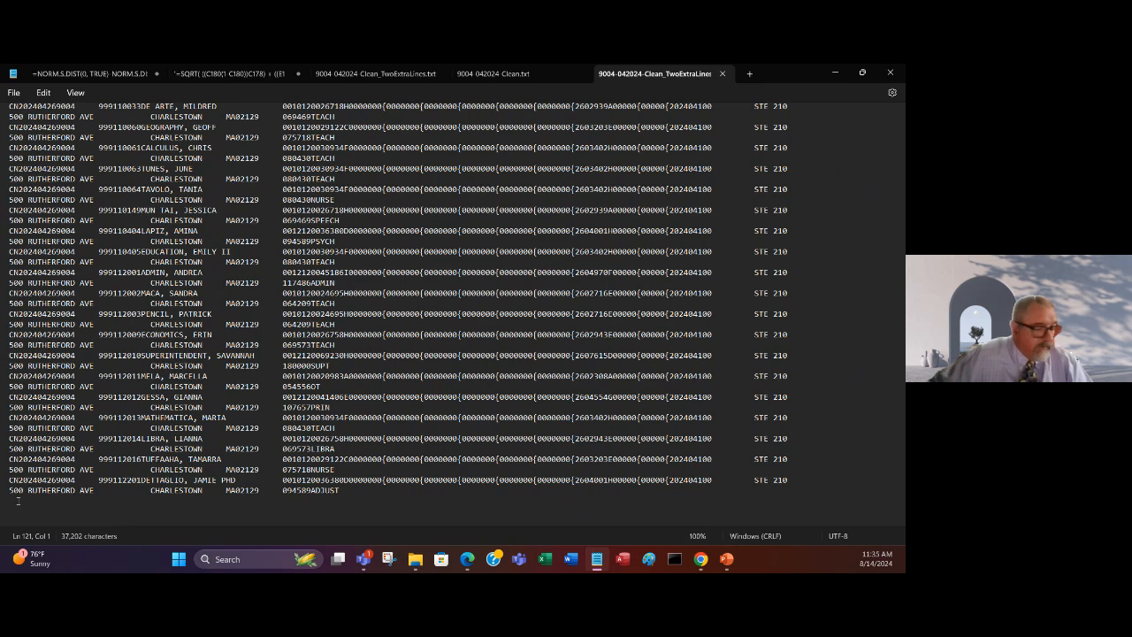
{"action": "left_click", "coordinate": [18, 504]}
{"action": "key", "text": "Up"}
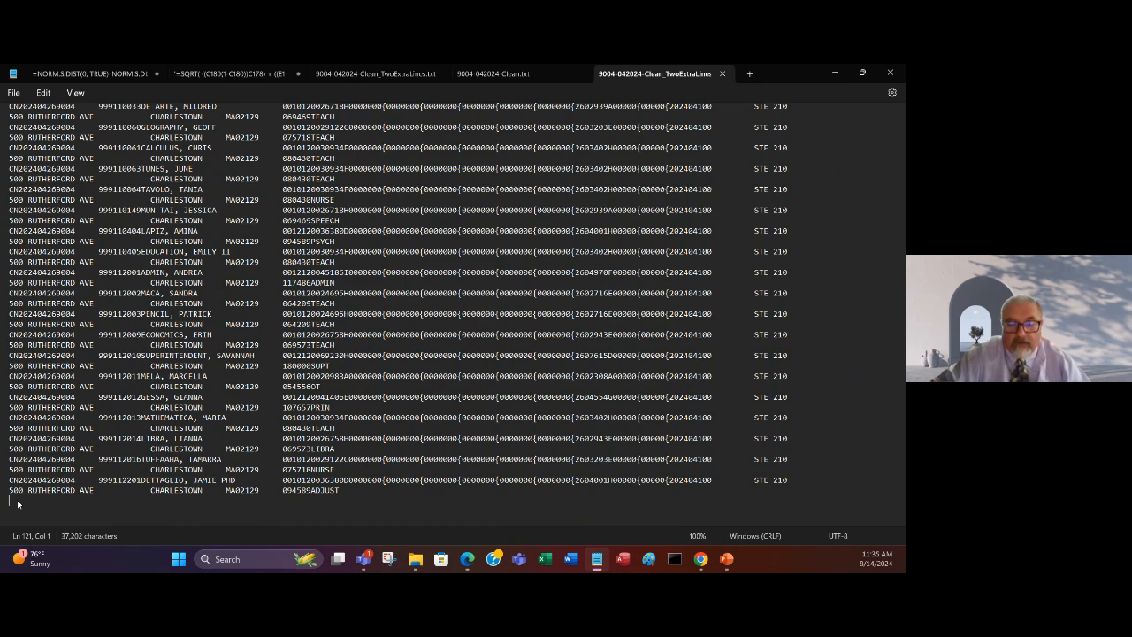
{"action": "key", "text": "Left"}
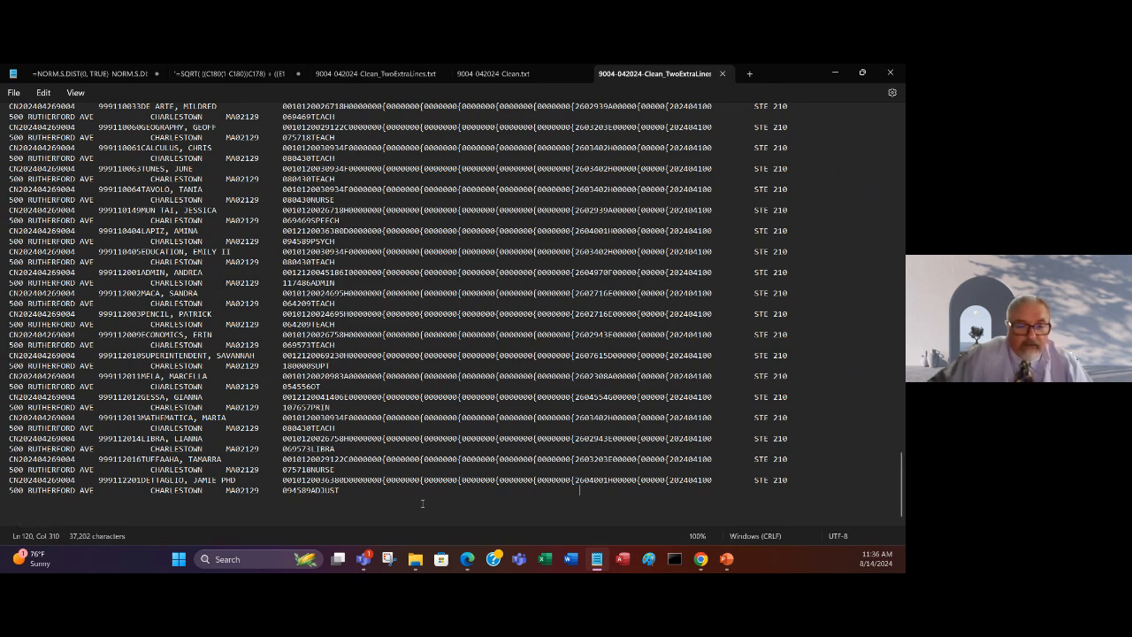
{"action": "key", "text": "Delete"}
{"action": "key", "text": "Delete"}
{"action": "key", "text": "Delete"}
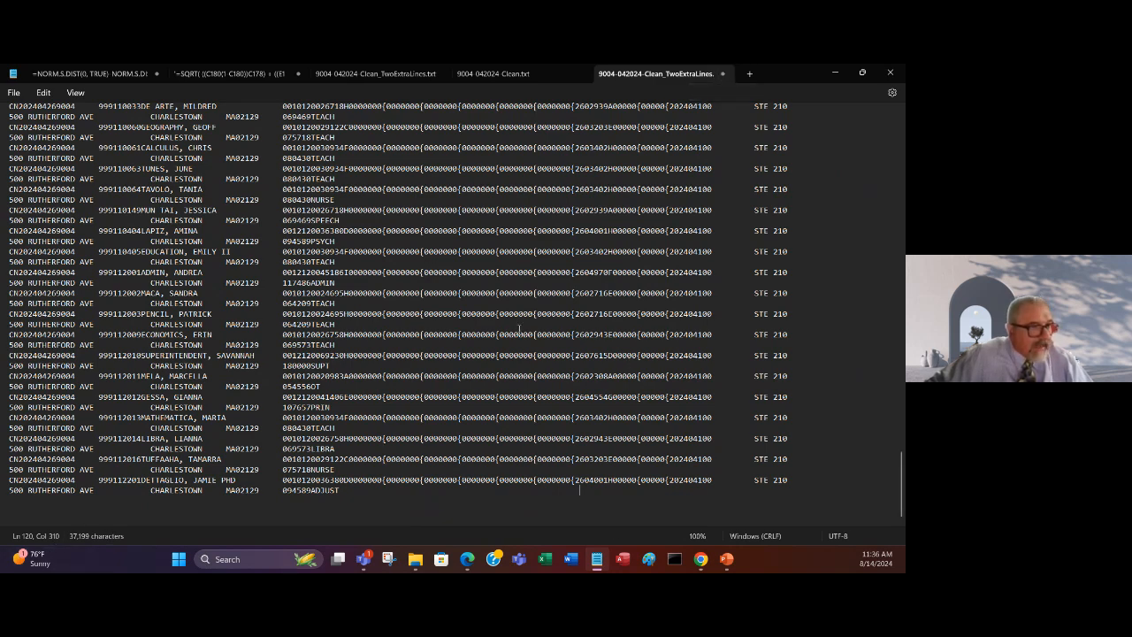
- Minimize Notepad, shift the imports folder window up-left, and briefly open and close Chrome
{"action": "left_click", "coordinate": [834, 75]}
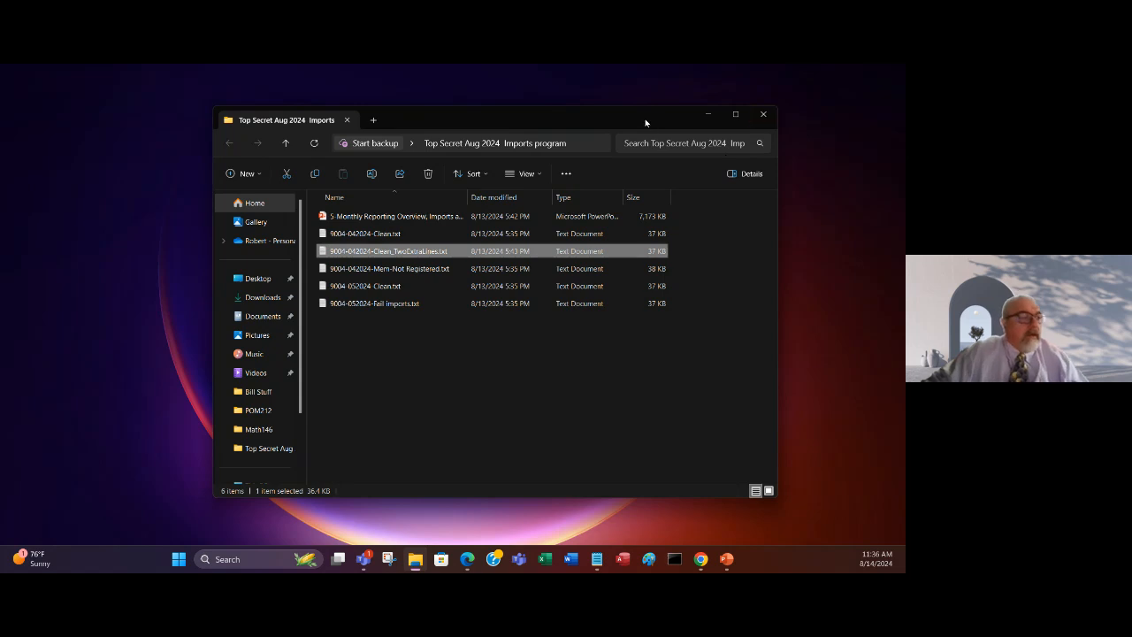
{"action": "left_click_drag", "start_coordinate": [568, 121], "coordinate": [513, 125]}
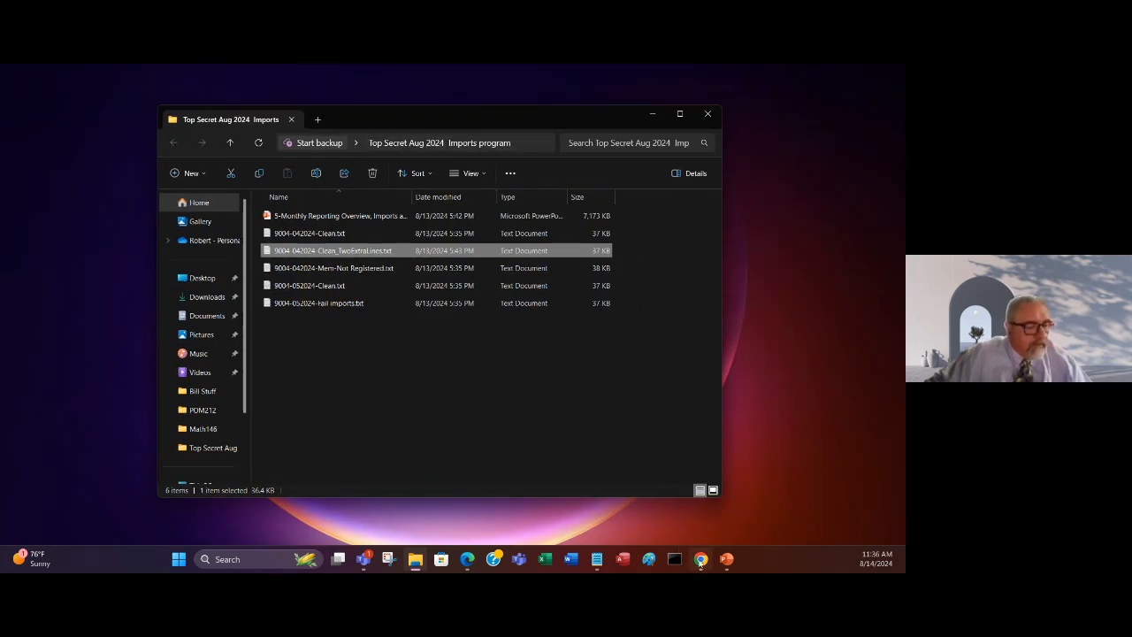
{"action": "left_click", "coordinate": [700, 559]}
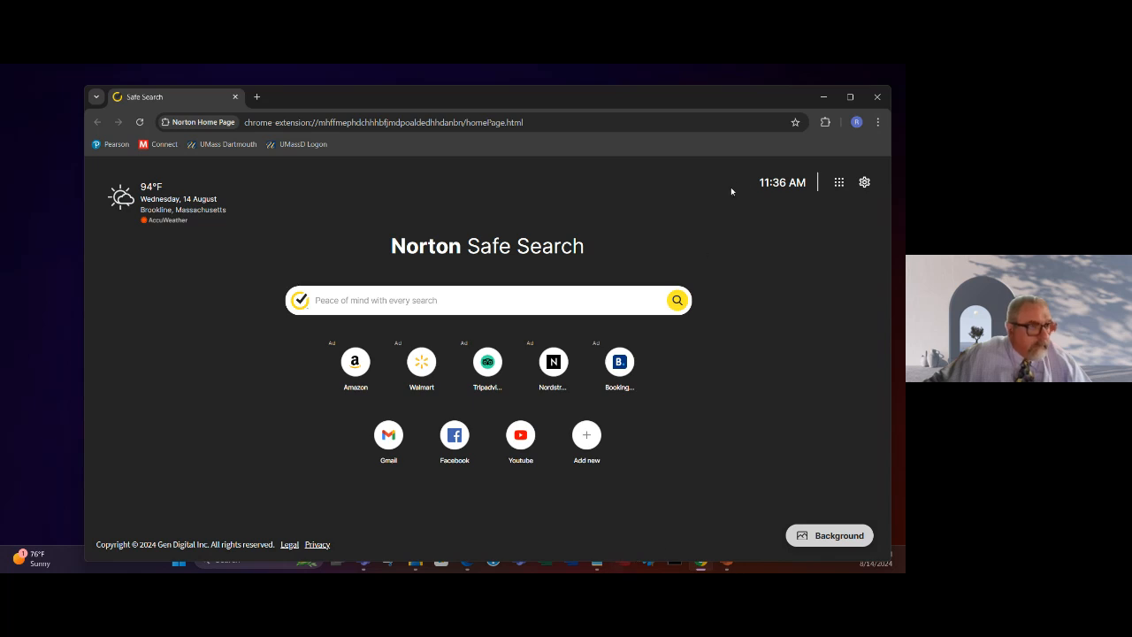
{"action": "left_click", "coordinate": [876, 97]}
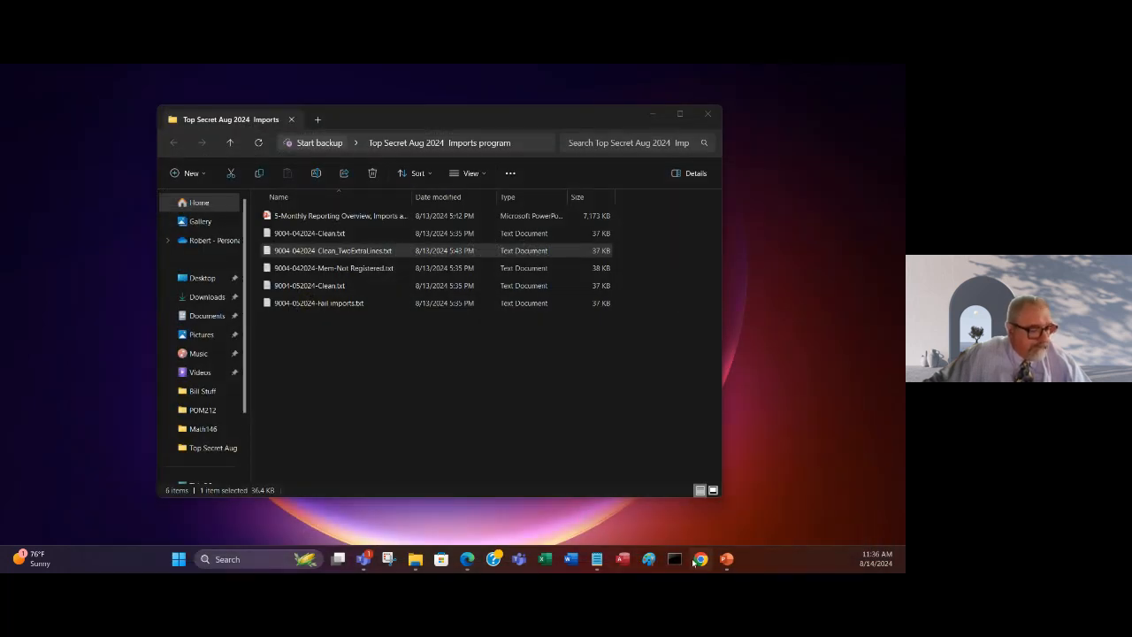
- Switch back to the MyTRS Edge window and open the Import History page
{"action": "mouse_move", "coordinate": [469, 564]}
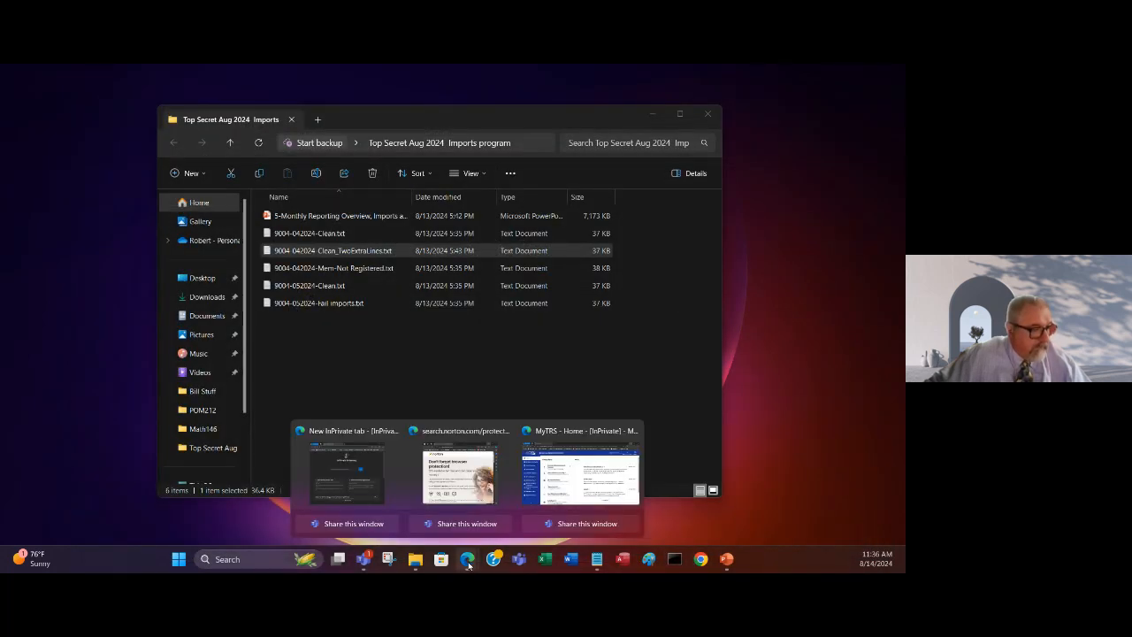
{"action": "left_click", "coordinate": [580, 473]}
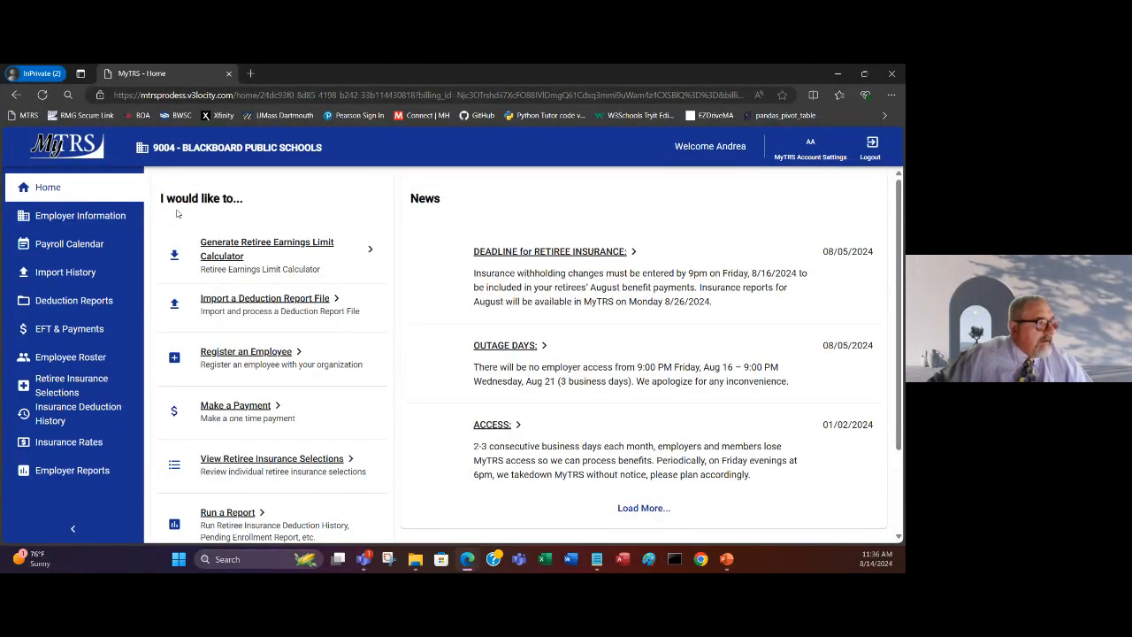
{"action": "left_click", "coordinate": [84, 272]}
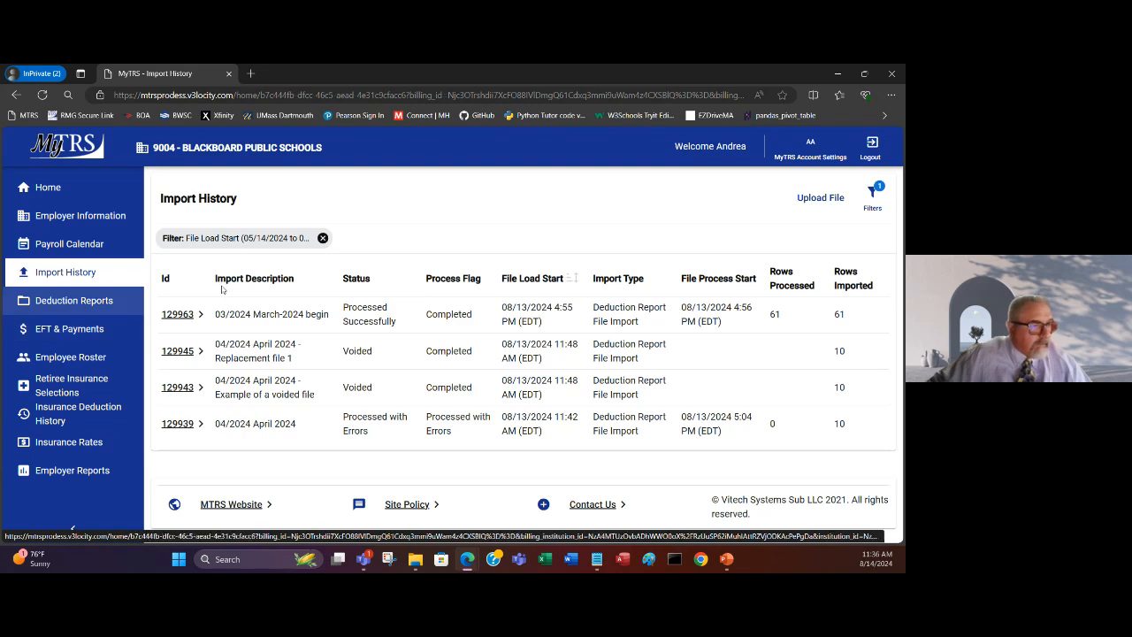
{"action": "left_click", "coordinate": [820, 200]}
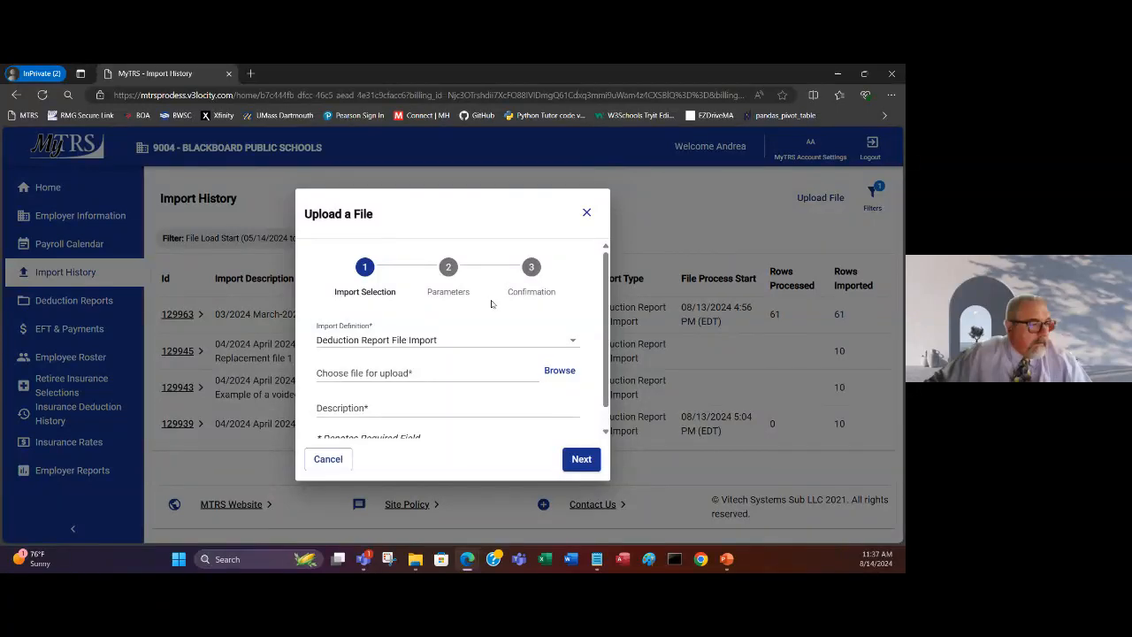
{"action": "scroll", "coordinate": [498, 370], "scroll_direction": "down", "scroll_amount": 1}
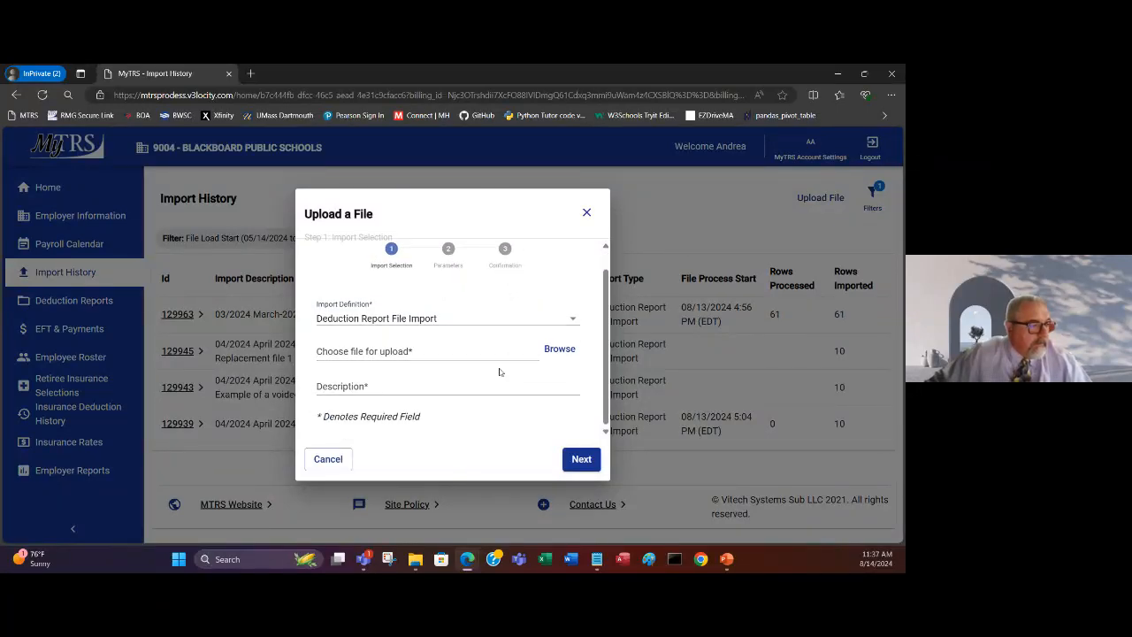
{"action": "left_click", "coordinate": [548, 349]}
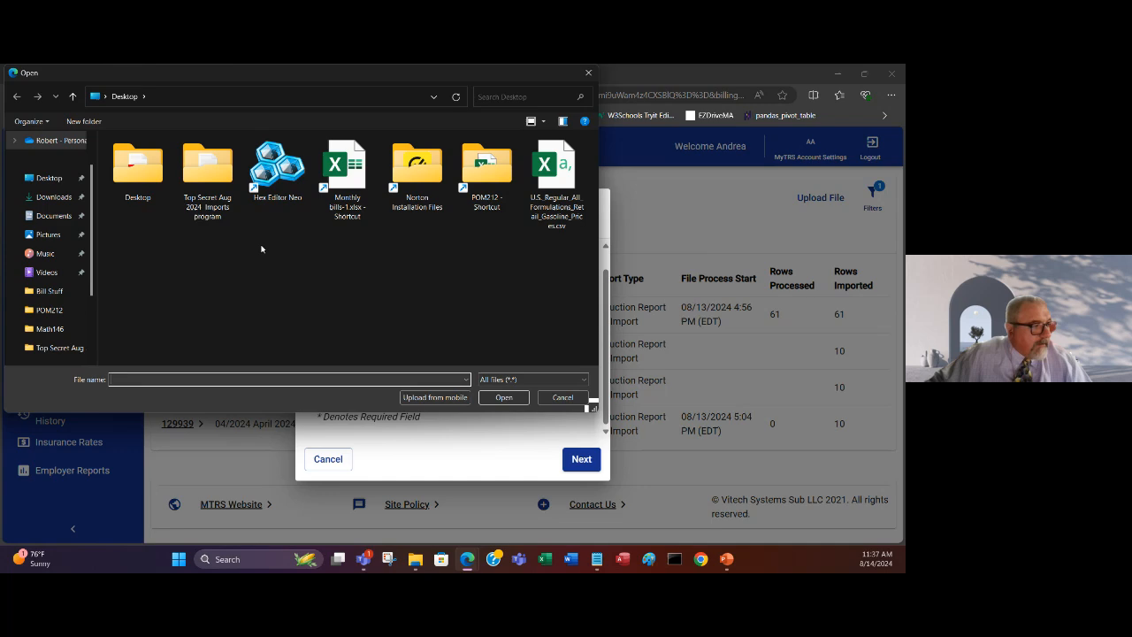
{"action": "double_click", "coordinate": [209, 181]}
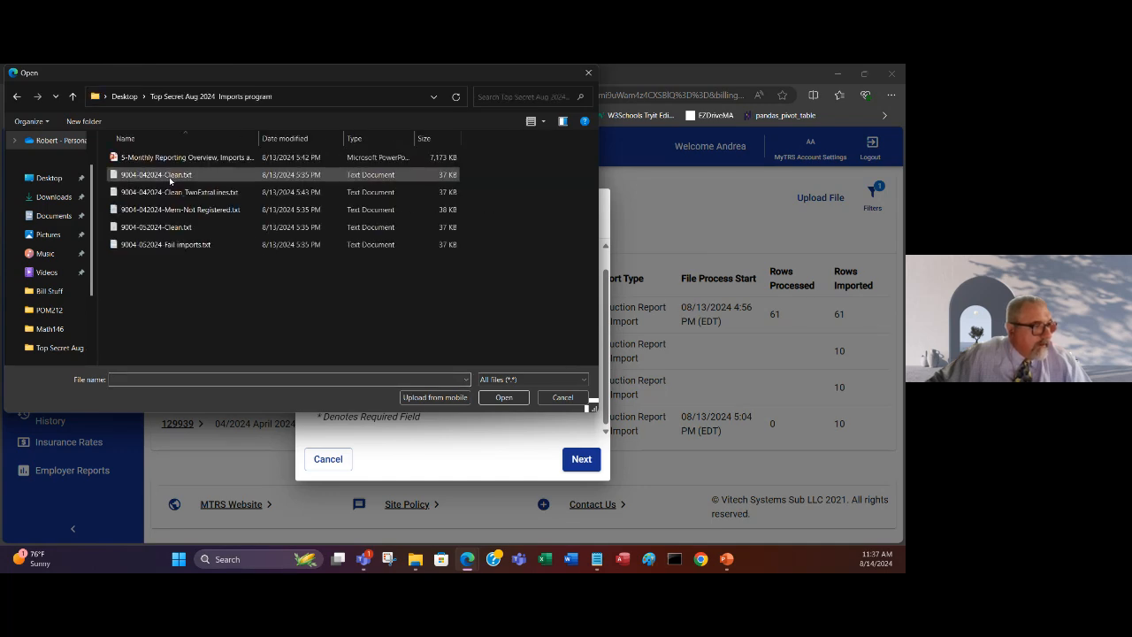
{"action": "double_click", "coordinate": [167, 177]}
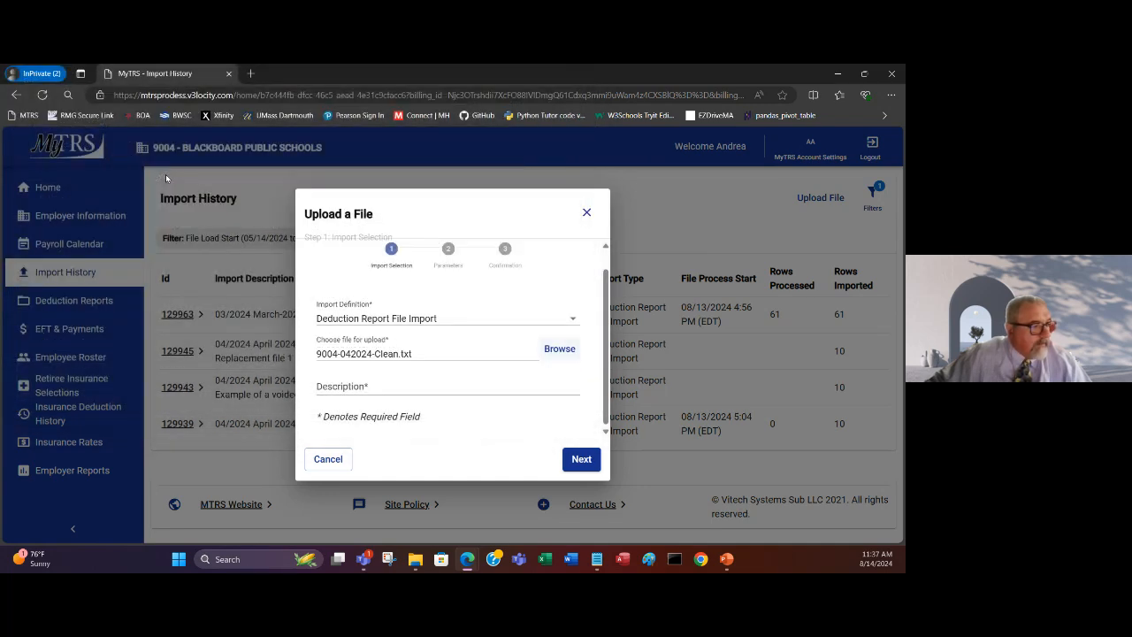
{"action": "left_click", "coordinate": [412, 384]}
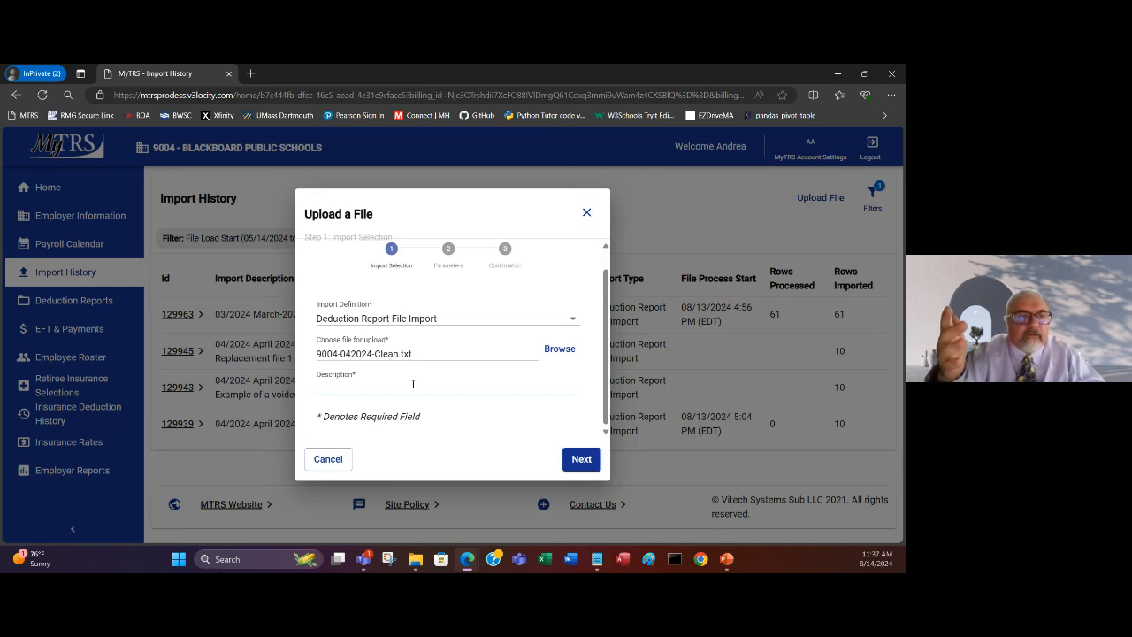
{"action": "type", "text": "April 2024"}
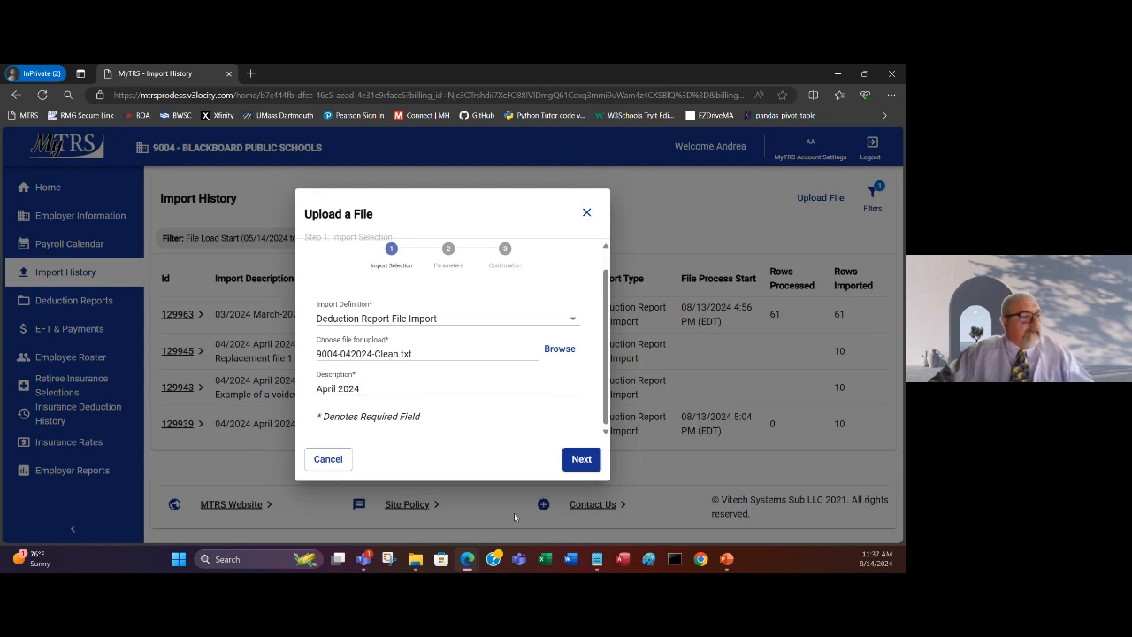
- Set the reporting period to 04/2024 and confirm the April upload
{"action": "left_click", "coordinate": [581, 458]}
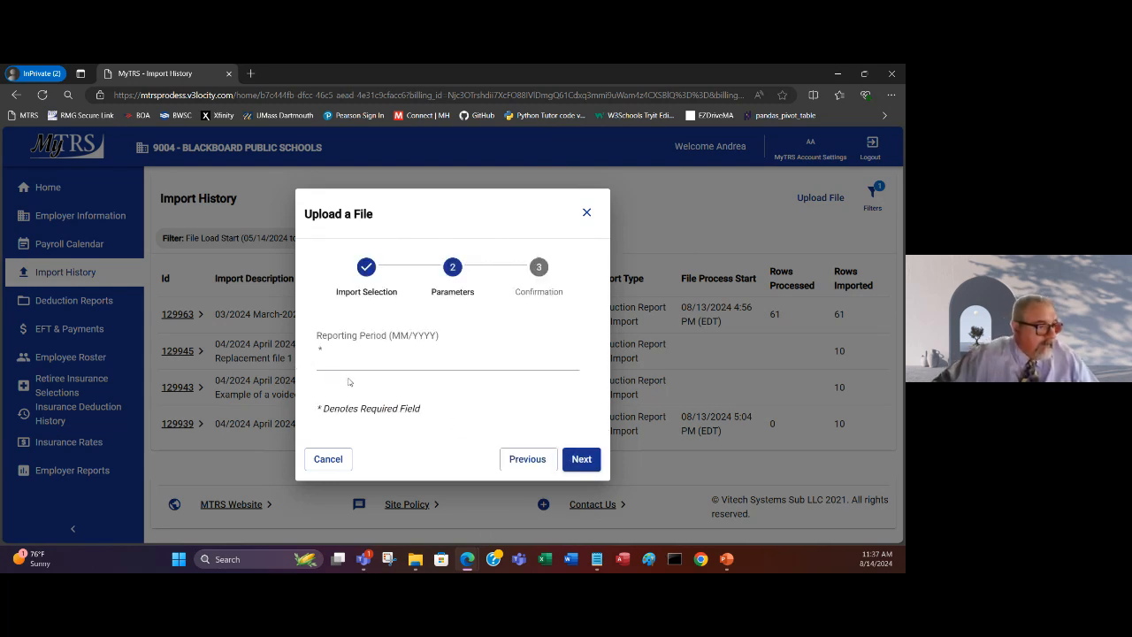
{"action": "left_click", "coordinate": [355, 365]}
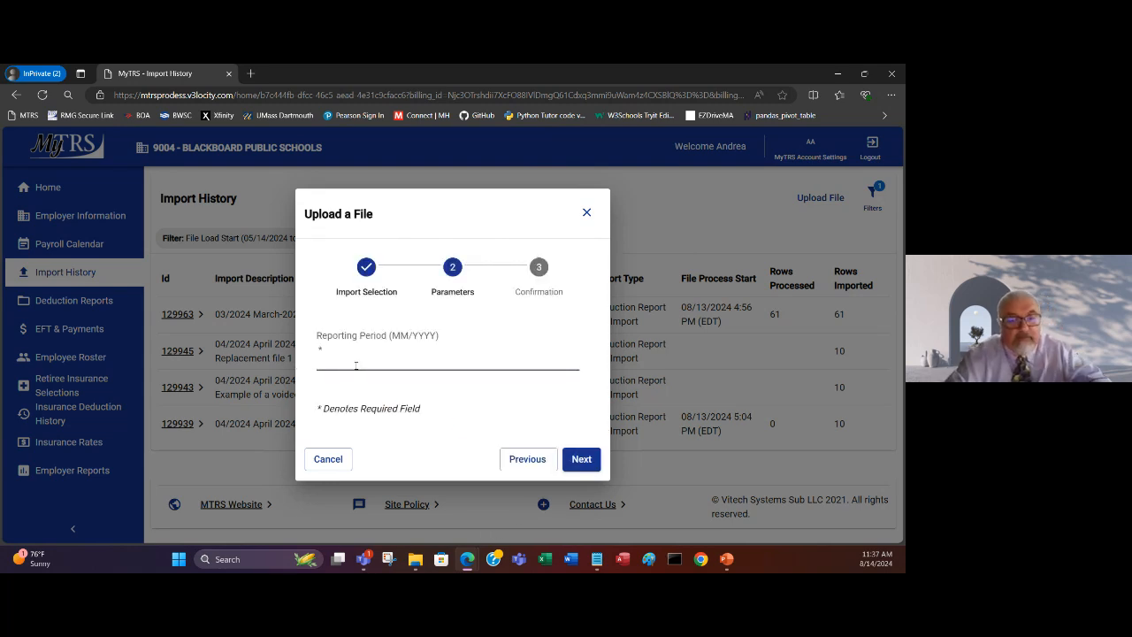
{"action": "type", "text": "04"}
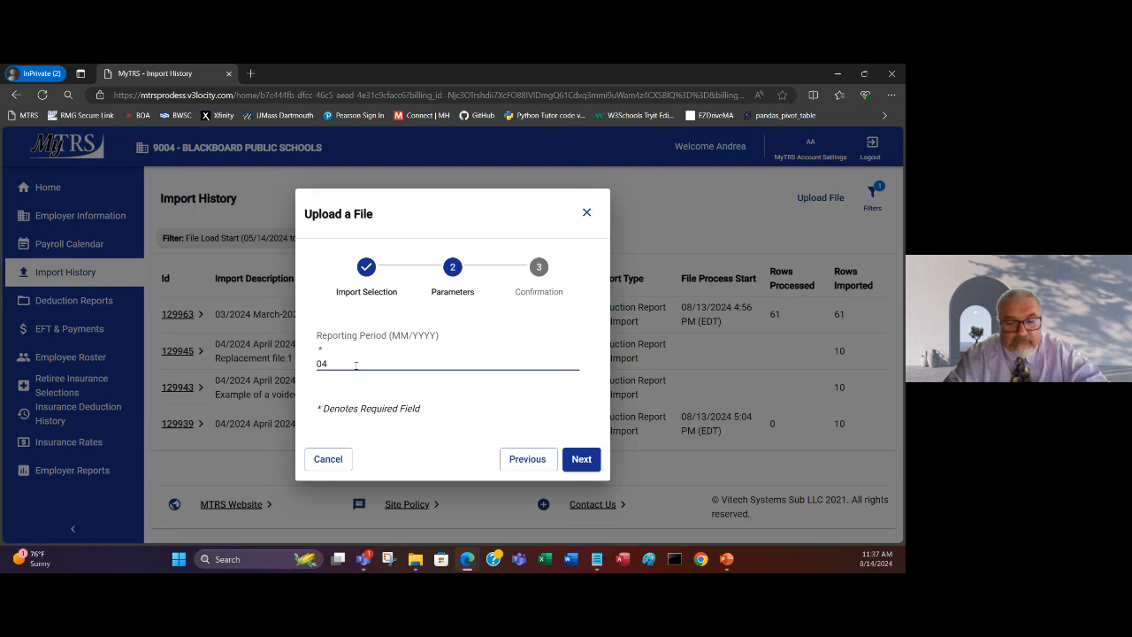
{"action": "type", "text": "/2024"}
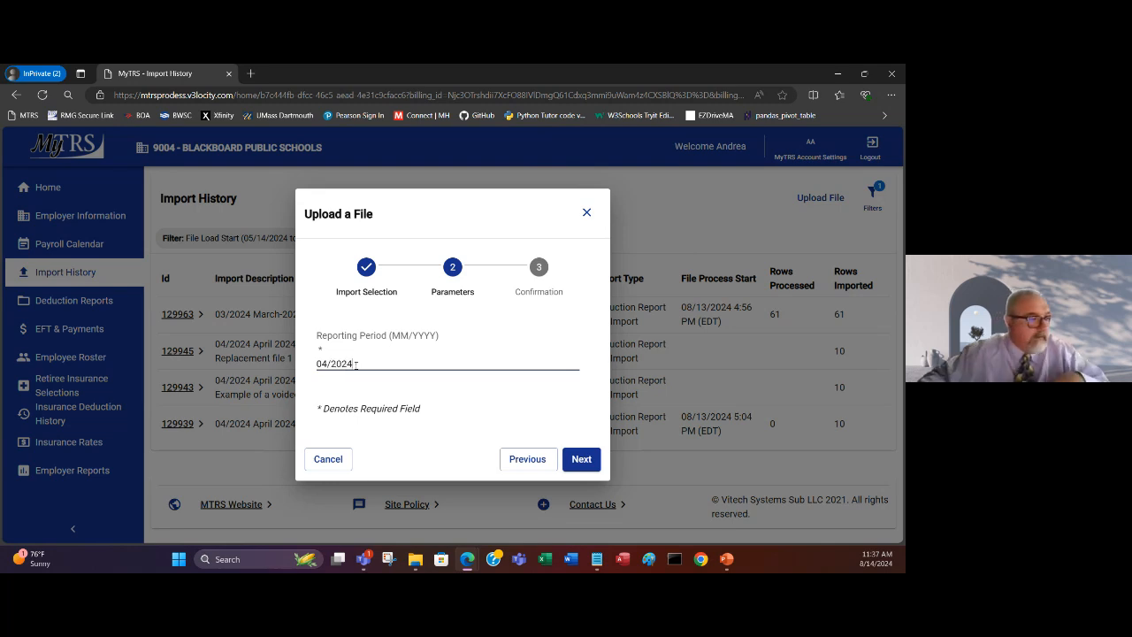
{"action": "left_click", "coordinate": [581, 459]}
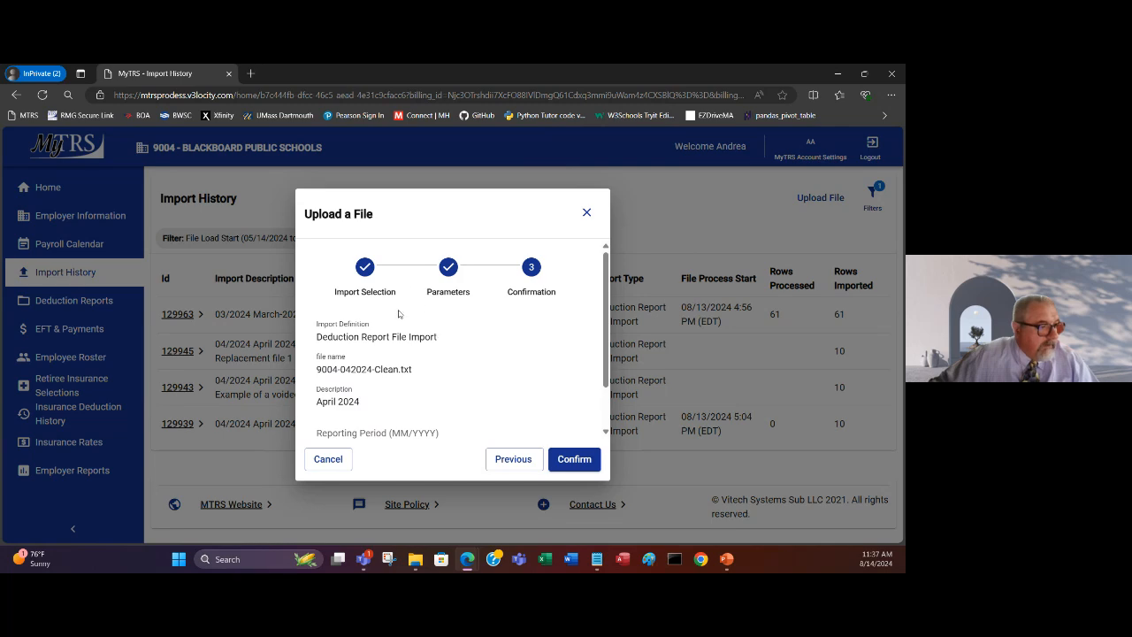
{"action": "left_click", "coordinate": [575, 458]}
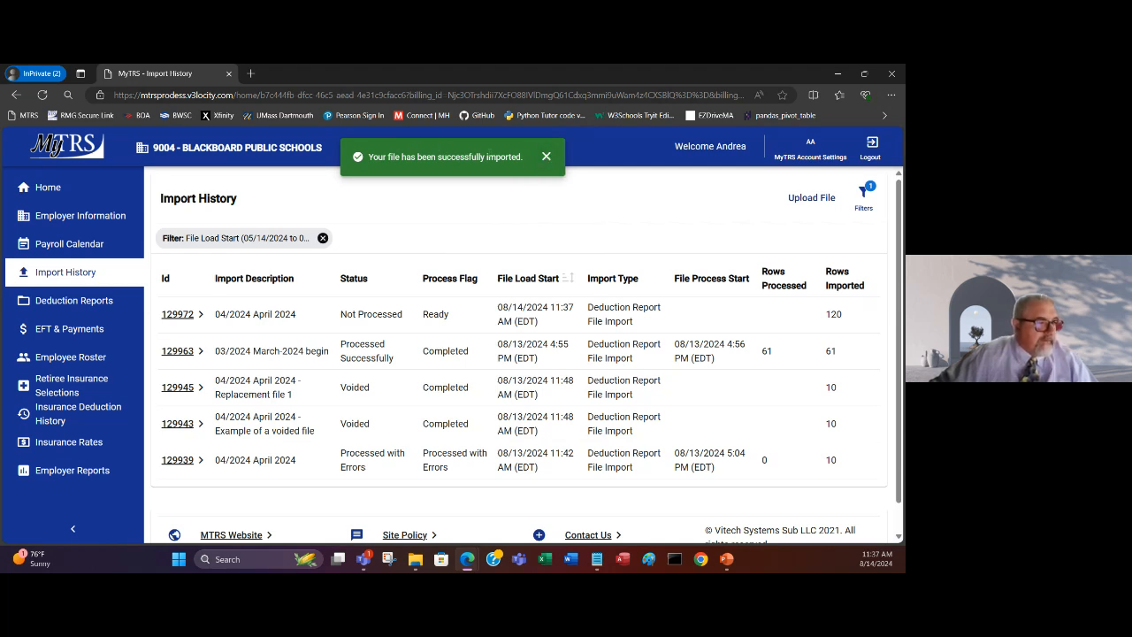
- Open April import 129972 and queue it for processing
{"action": "left_click", "coordinate": [546, 156]}
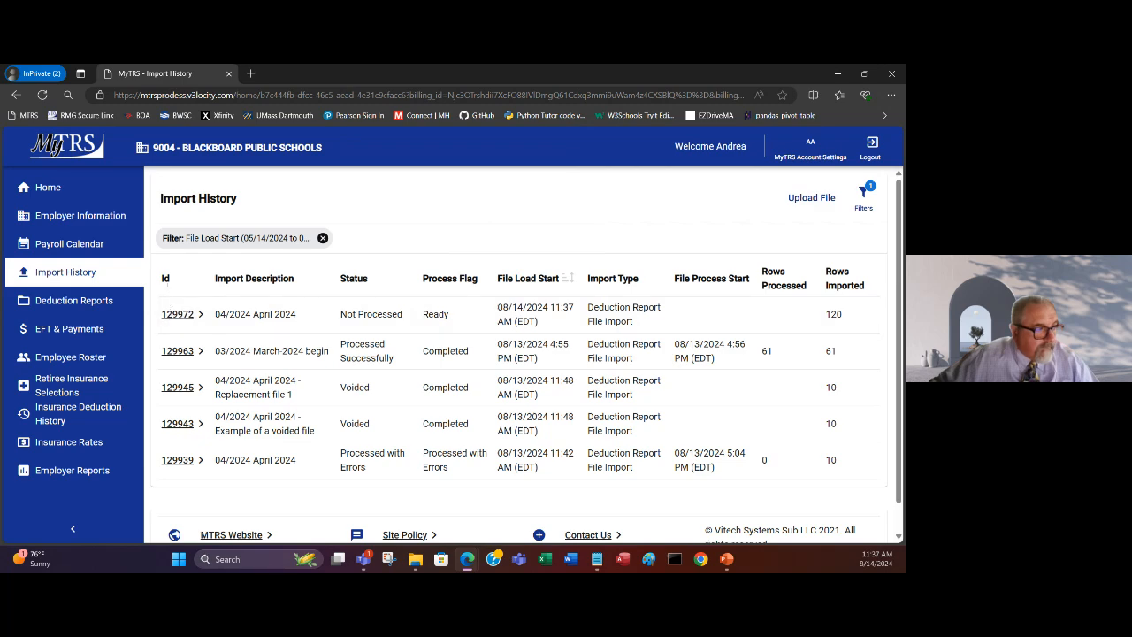
{"action": "left_click", "coordinate": [176, 315]}
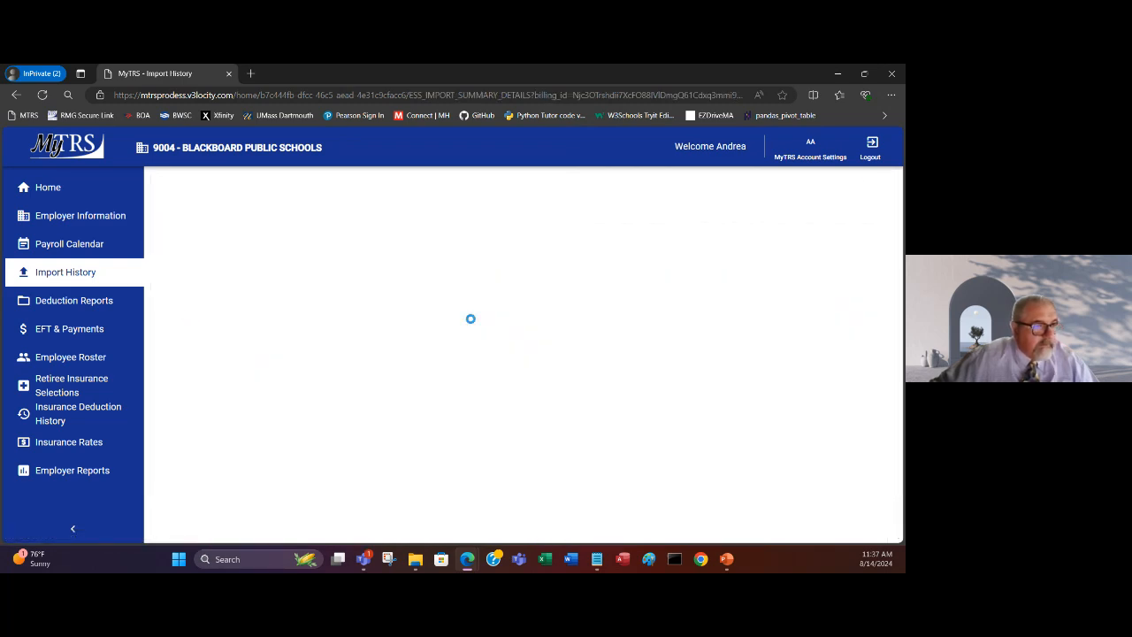
{"action": "scroll", "coordinate": [515, 370], "scroll_direction": "down", "scroll_amount": 1}
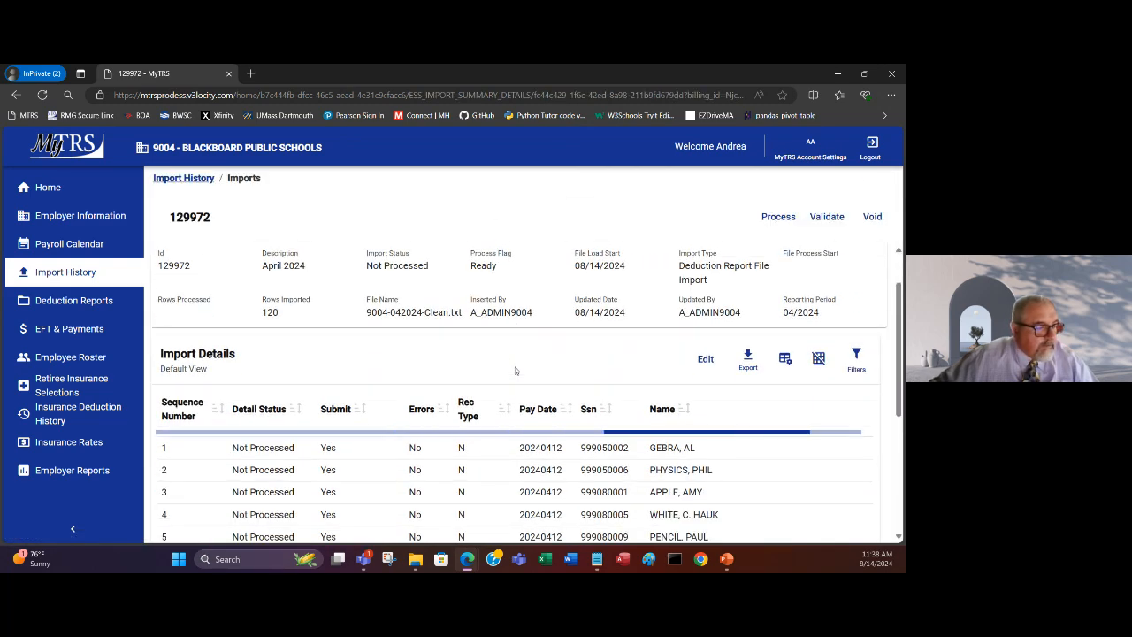
{"action": "scroll", "coordinate": [518, 368], "scroll_direction": "up", "scroll_amount": 1}
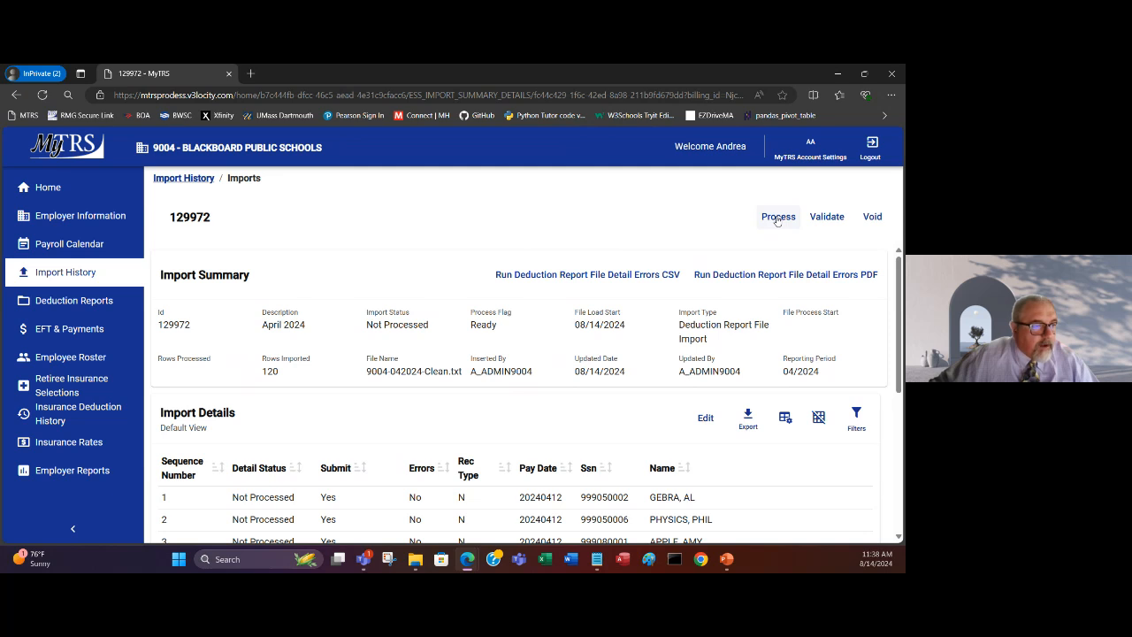
{"action": "left_click", "coordinate": [777, 217]}
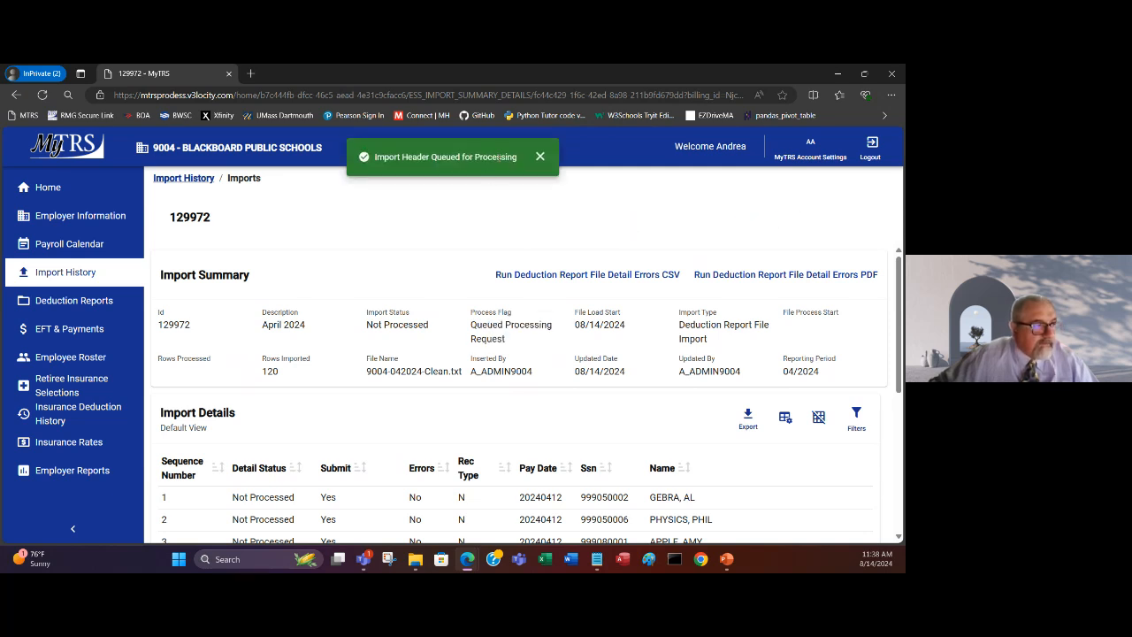
{"action": "left_click", "coordinate": [538, 158]}
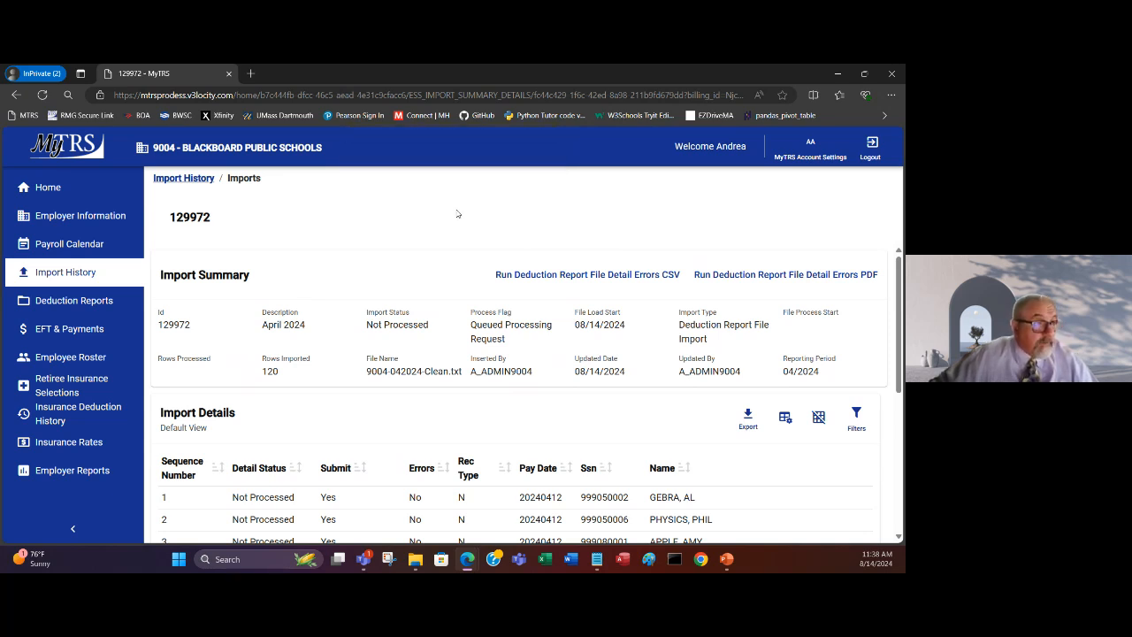
- Return to a refreshed Import History list and start a new file upload
{"action": "left_click", "coordinate": [46, 275]}
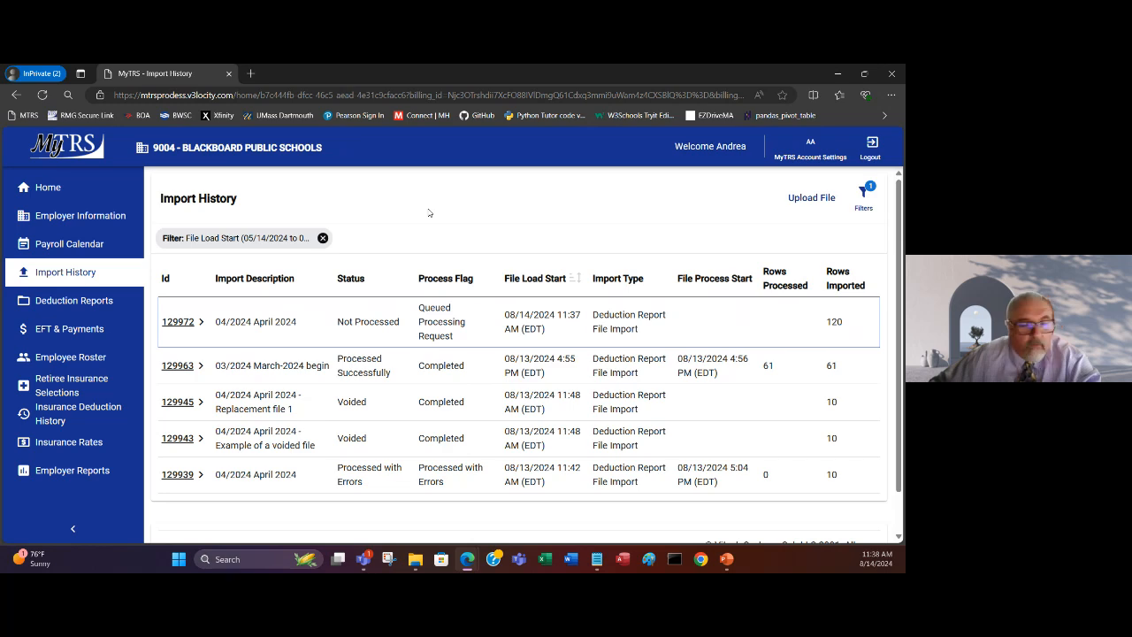
{"action": "key", "text": "F5"}
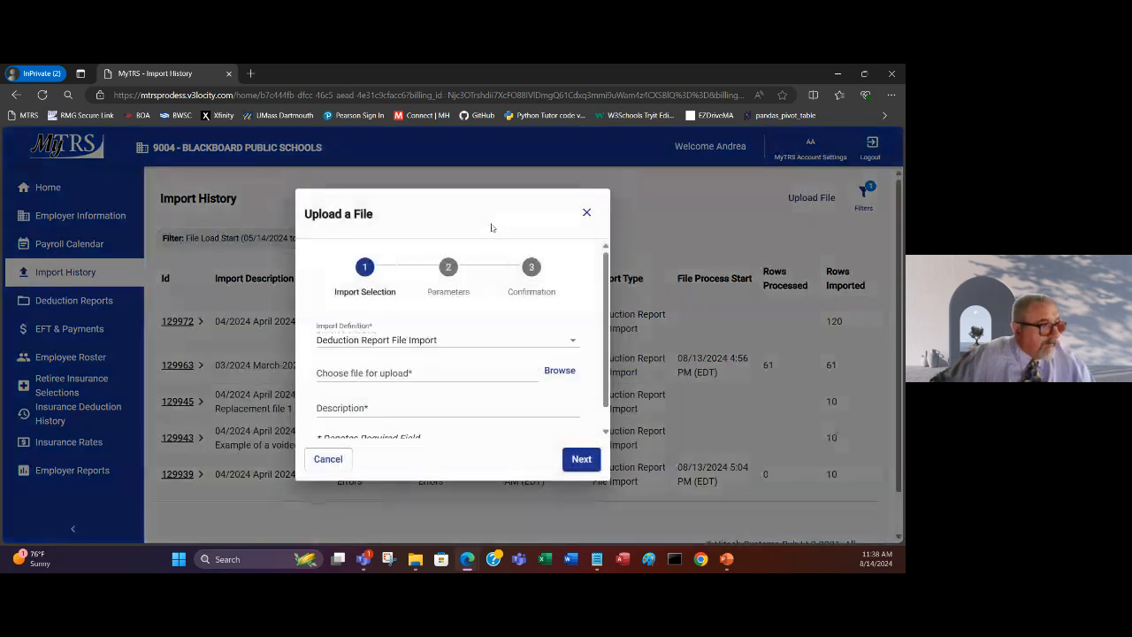
{"action": "left_click", "coordinate": [518, 383]}
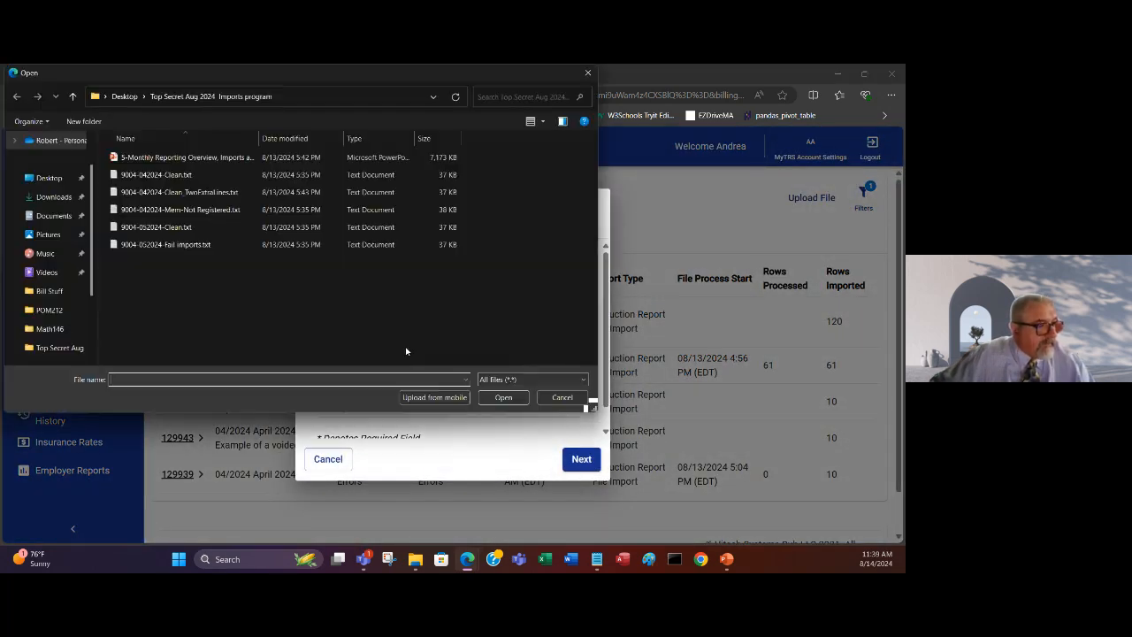
{"action": "left_click", "coordinate": [181, 247]}
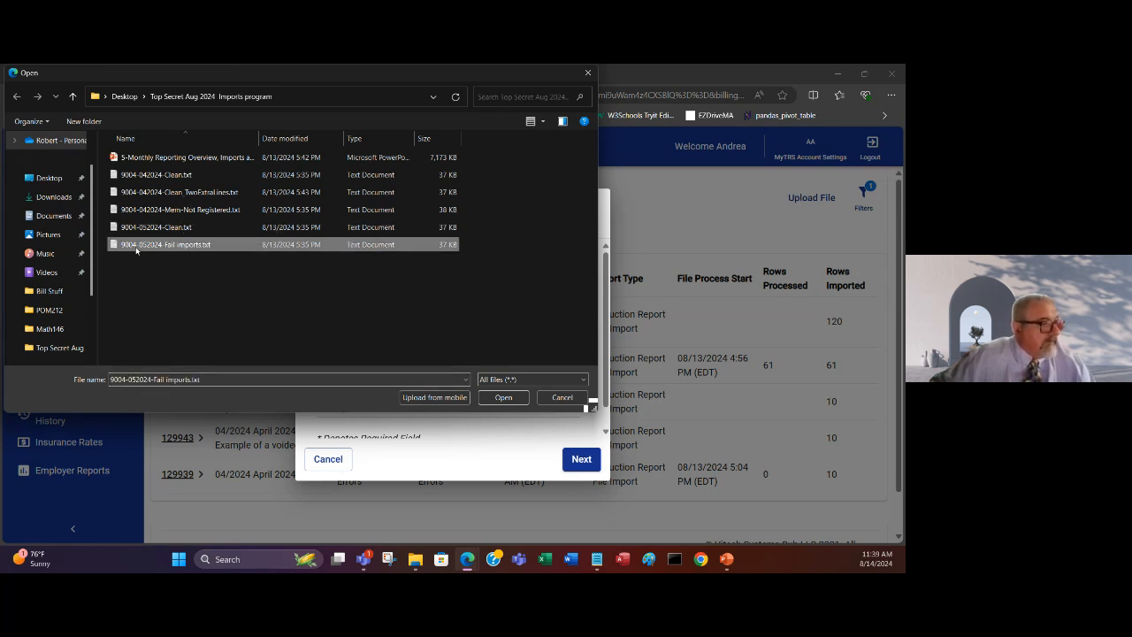
{"action": "left_click", "coordinate": [504, 398]}
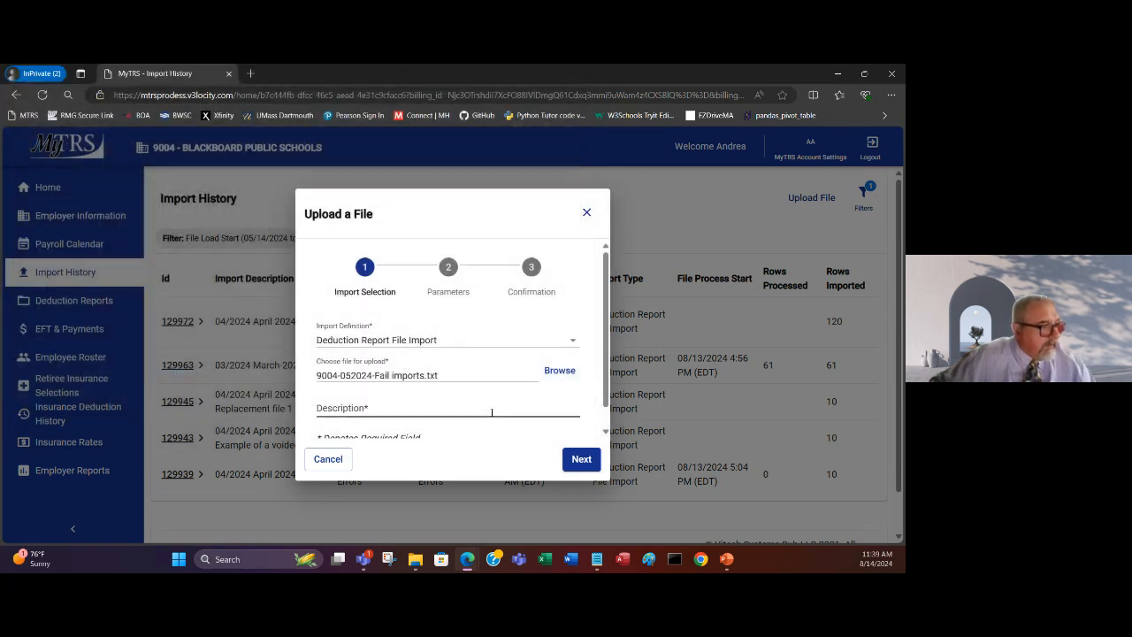
{"action": "type", "text": "MaY 2024 -"}
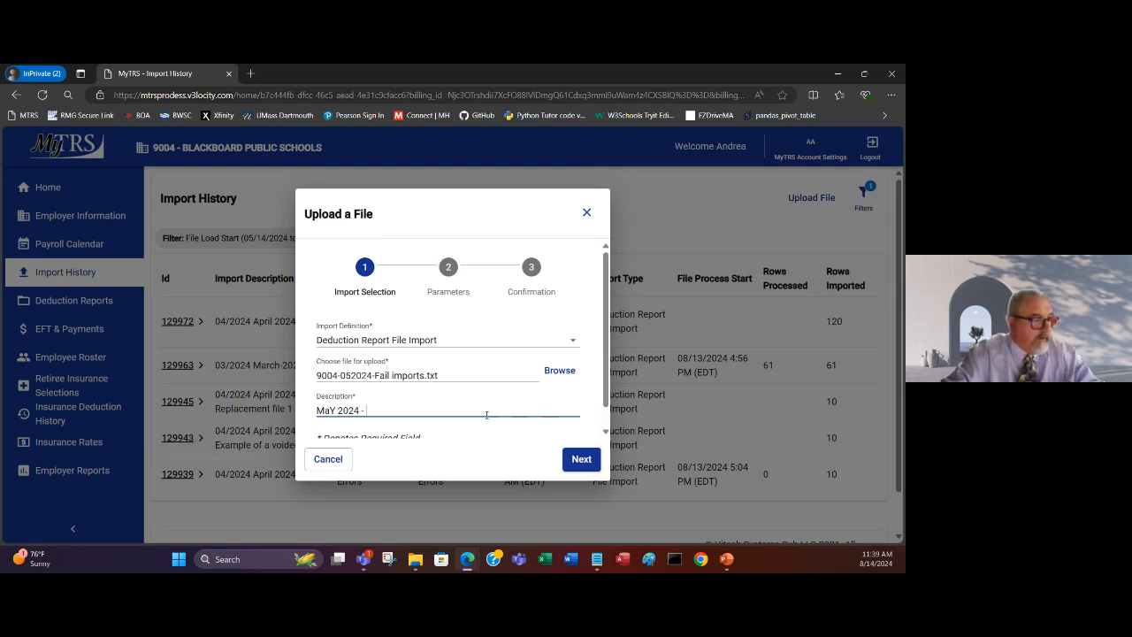
{"action": "key", "text": "Home"}
{"action": "key", "text": "Right"}
{"action": "key", "text": "Right"}
{"action": "key", "text": "Right"}
{"action": "key", "text": "shift+Left"}
{"action": "key", "text": "Right"}
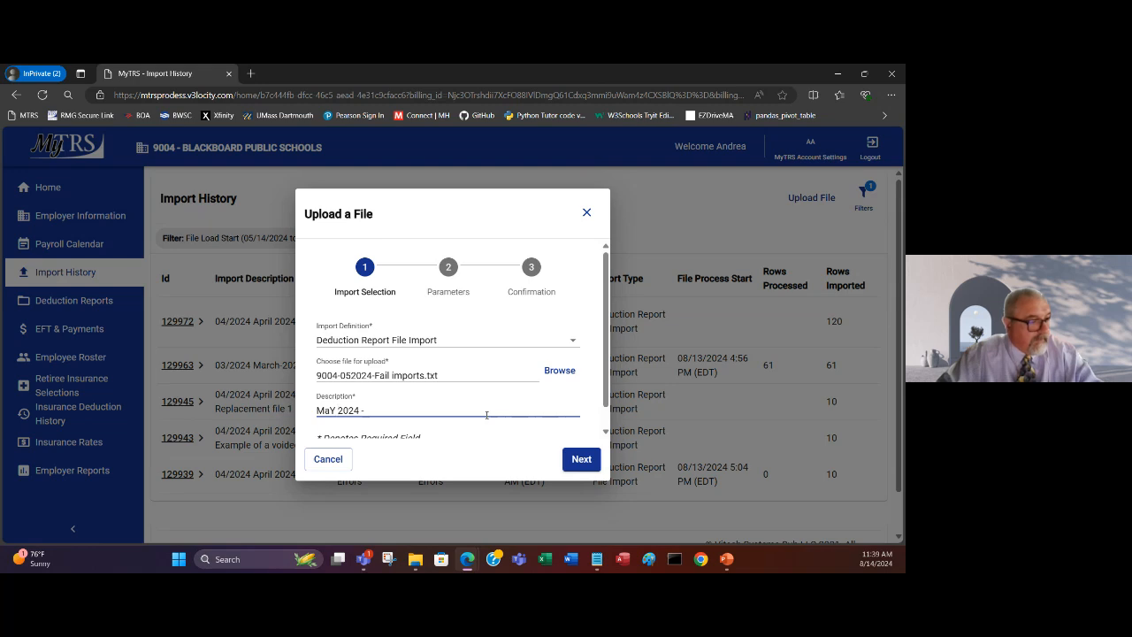
{"action": "key", "text": "BackSpace"}
{"action": "type", "text": "y"}
{"action": "key", "text": "End"}
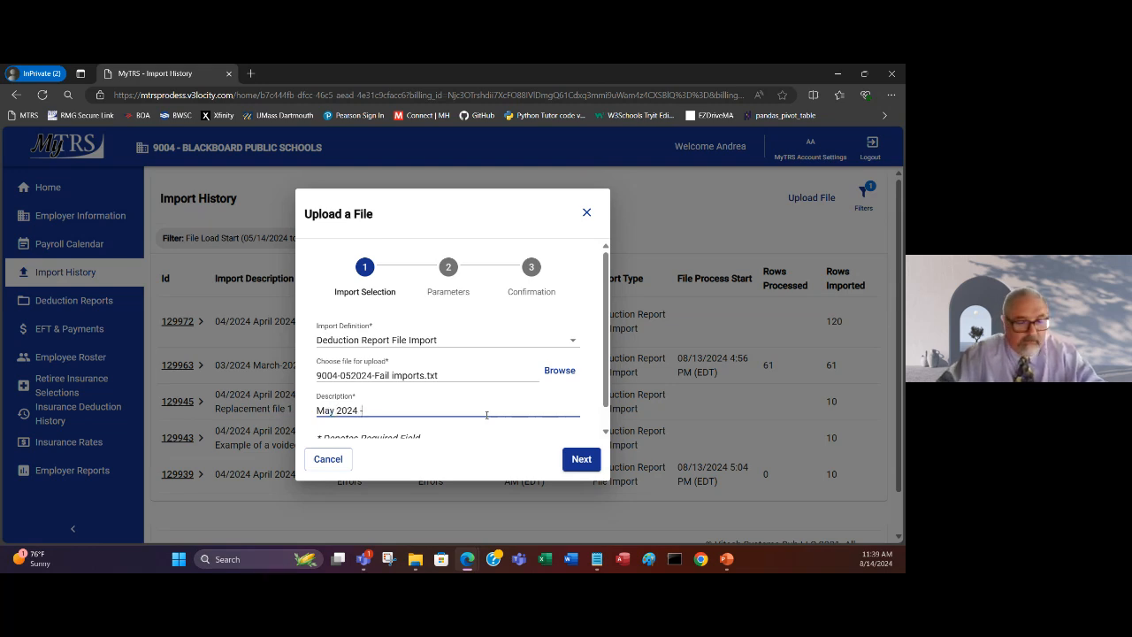
{"action": "type", "text": "with errors"}
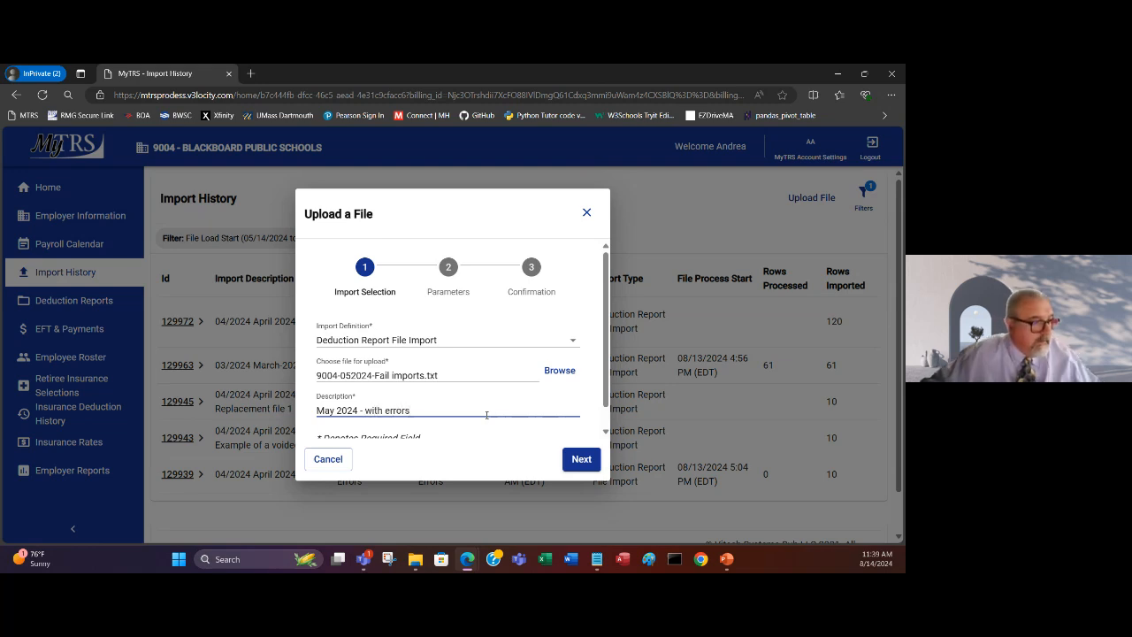
{"action": "scroll", "coordinate": [475, 403], "scroll_direction": "down", "scroll_amount": 1}
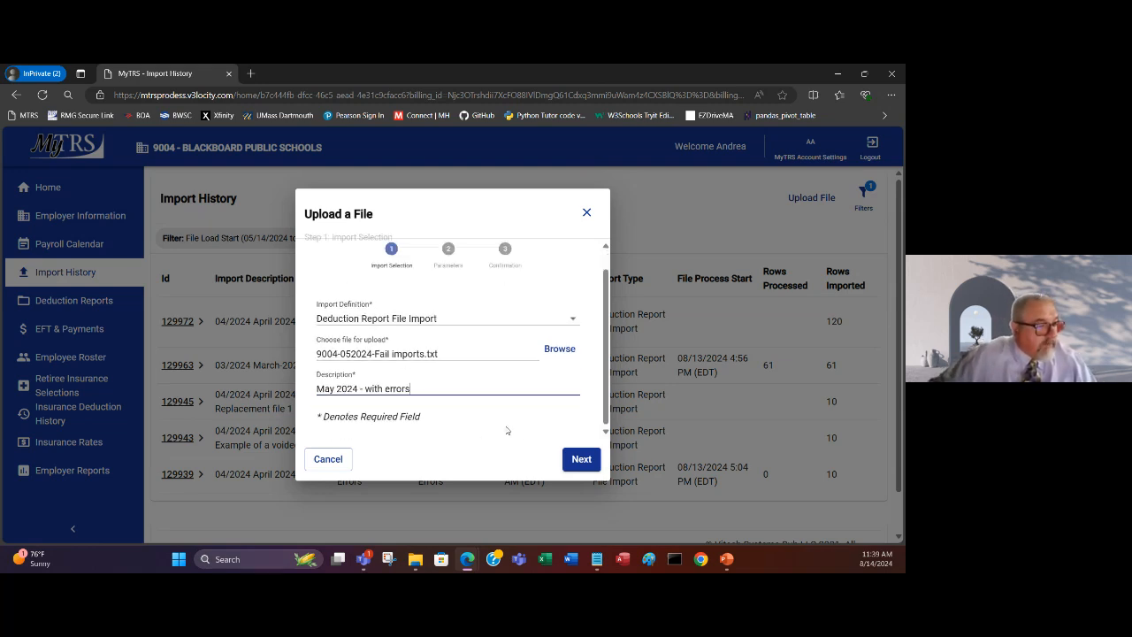
- Enter reporting period 05/2024 and submit the May upload
{"action": "left_click", "coordinate": [580, 459]}
{"action": "left_click", "coordinate": [383, 361]}
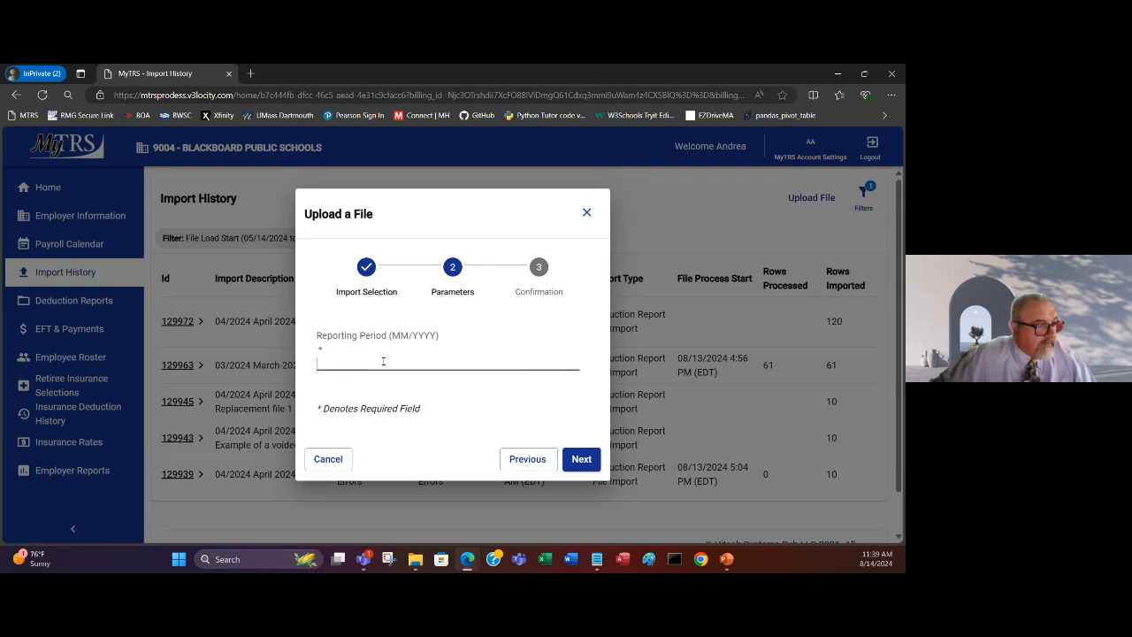
{"action": "type", "text": "05"}
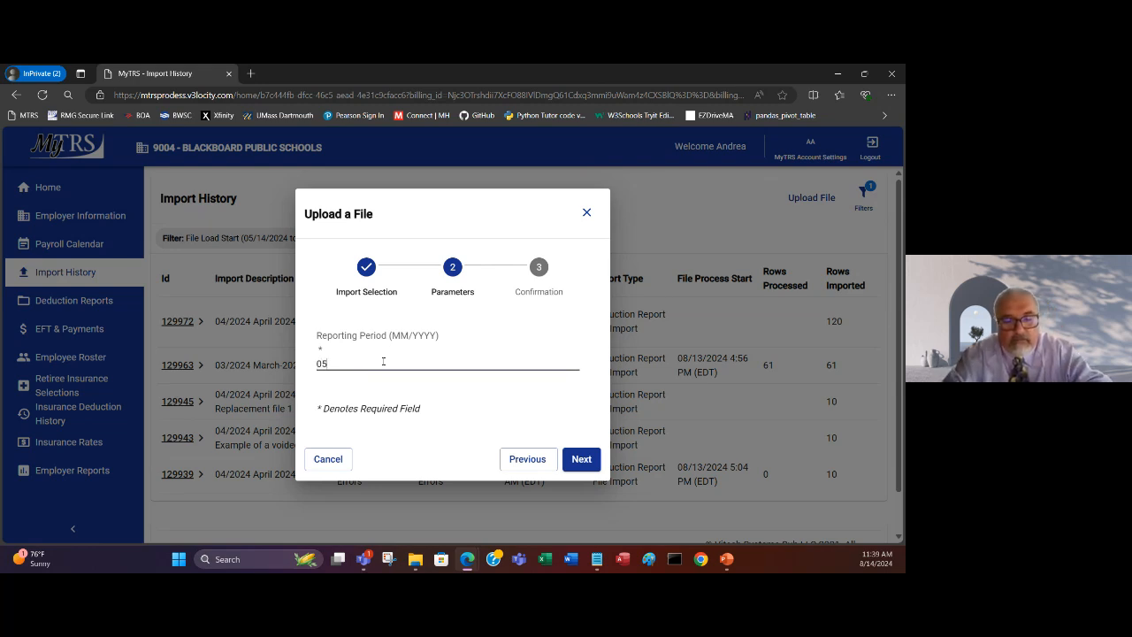
{"action": "type", "text": "/2023"}
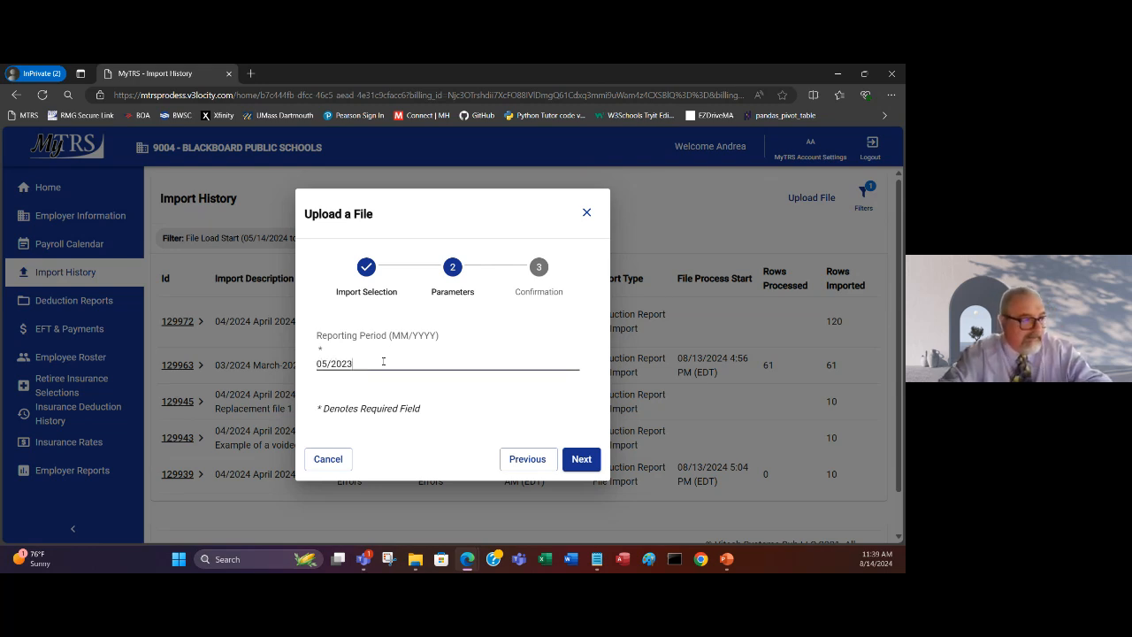
{"action": "key", "text": "BackSpace"}
{"action": "type", "text": "4"}
{"action": "left_click", "coordinate": [573, 460]}
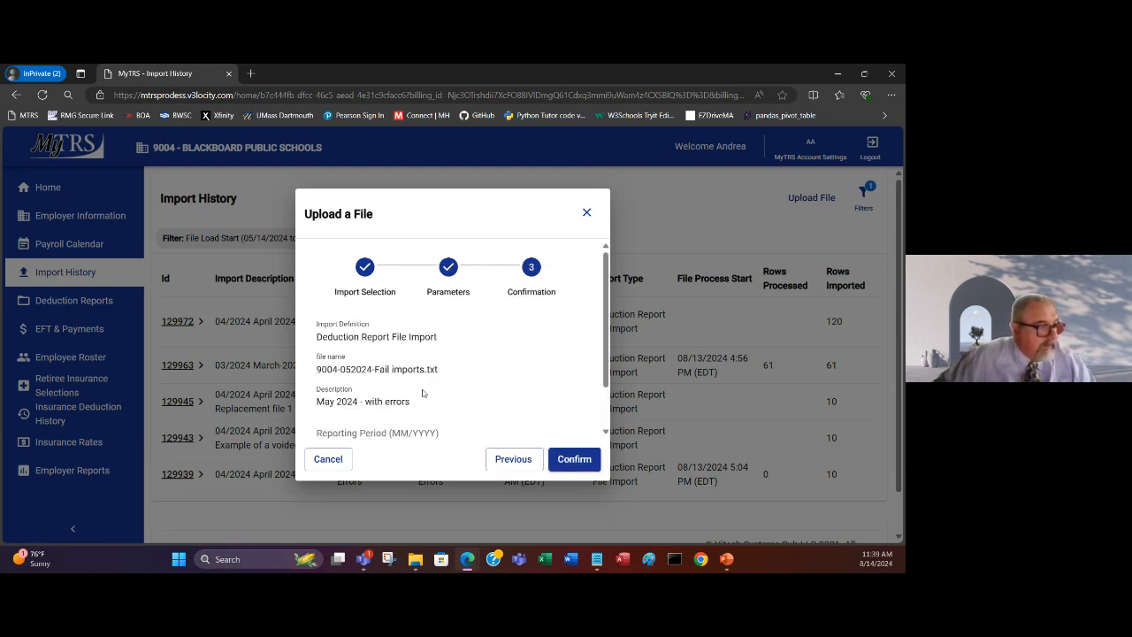
{"action": "scroll", "coordinate": [422, 393], "scroll_direction": "down", "scroll_amount": 2}
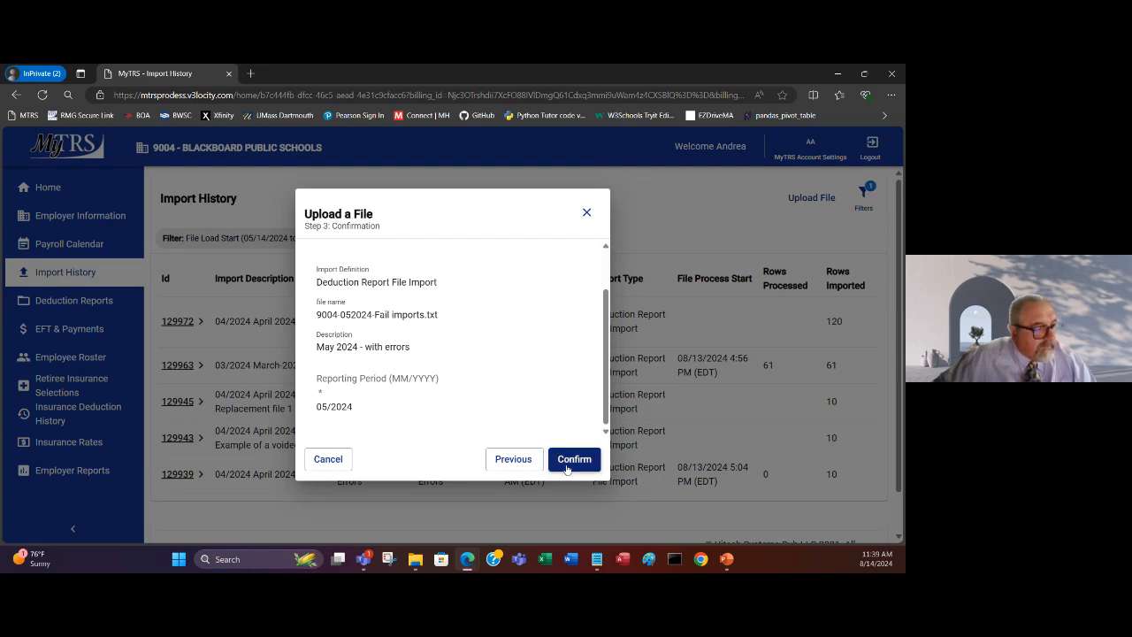
{"action": "left_click", "coordinate": [564, 465]}
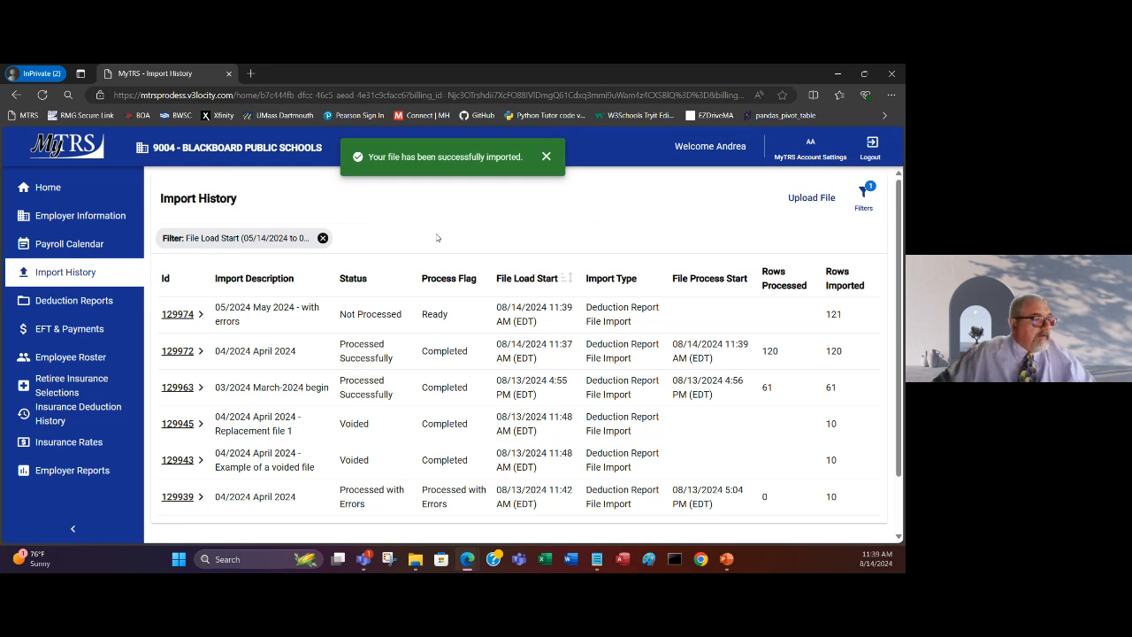
- Review April import 129972 to confirm it is processed
{"action": "left_click", "coordinate": [543, 158]}
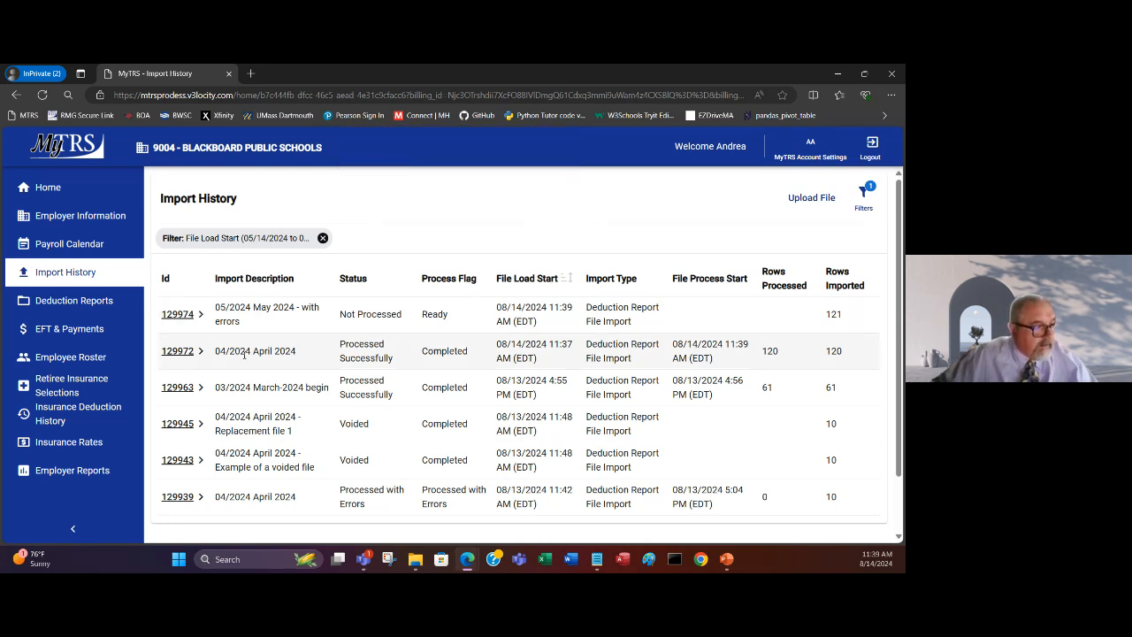
{"action": "left_click_drag", "start_coordinate": [218, 351], "coordinate": [471, 353]}
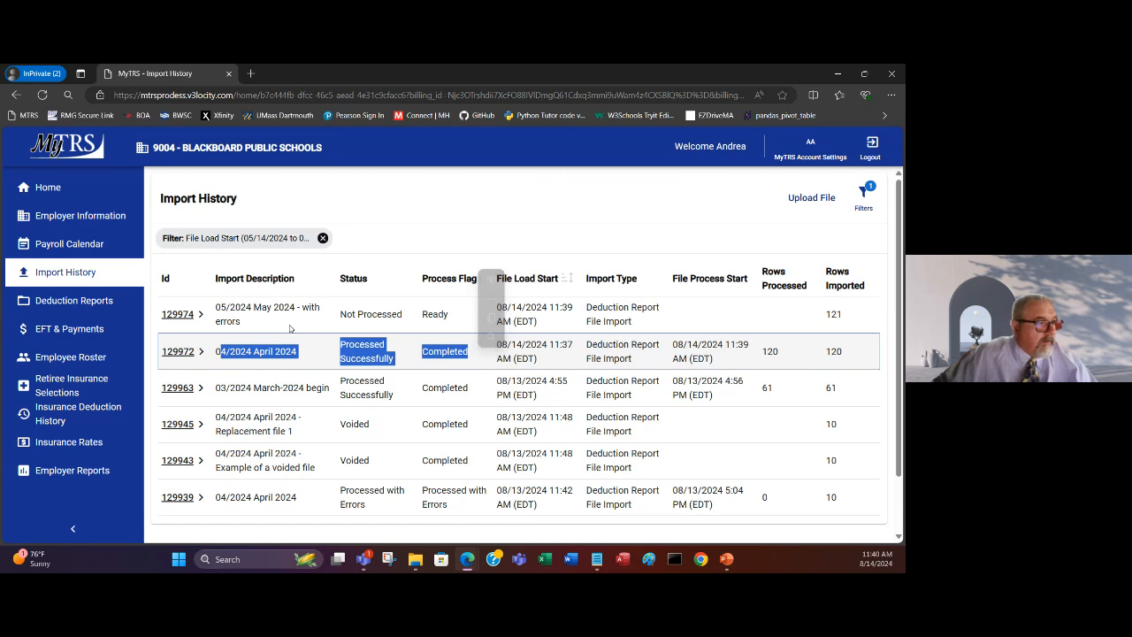
{"action": "left_click", "coordinate": [177, 351]}
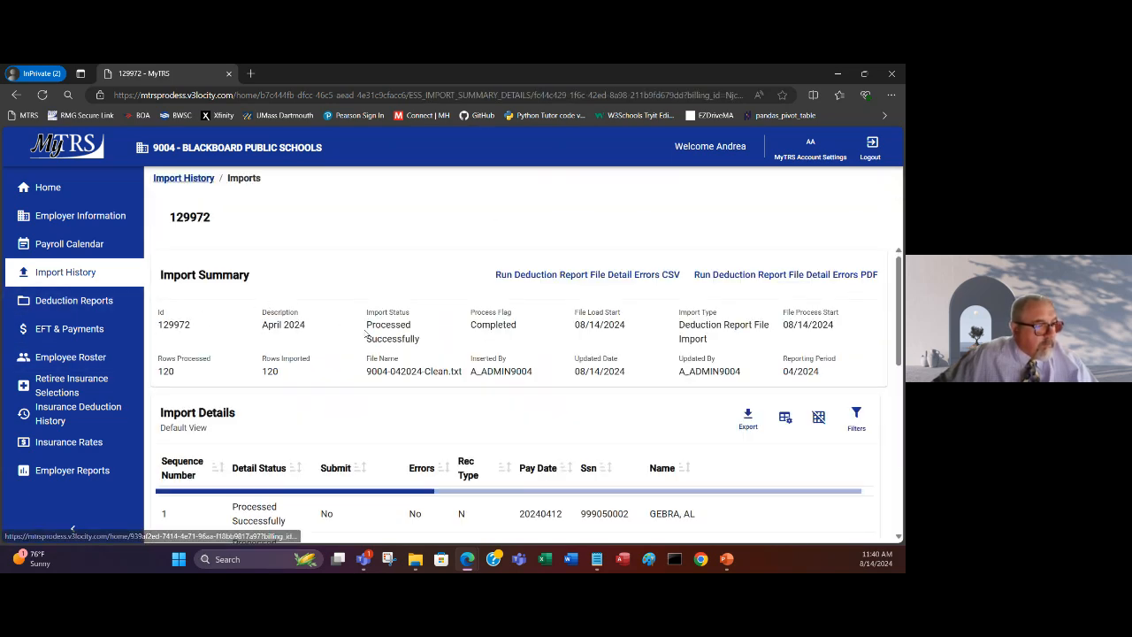
{"action": "scroll", "coordinate": [410, 329], "scroll_direction": "down", "scroll_amount": 3}
{"action": "scroll", "coordinate": [410, 331], "scroll_direction": "up", "scroll_amount": 3}
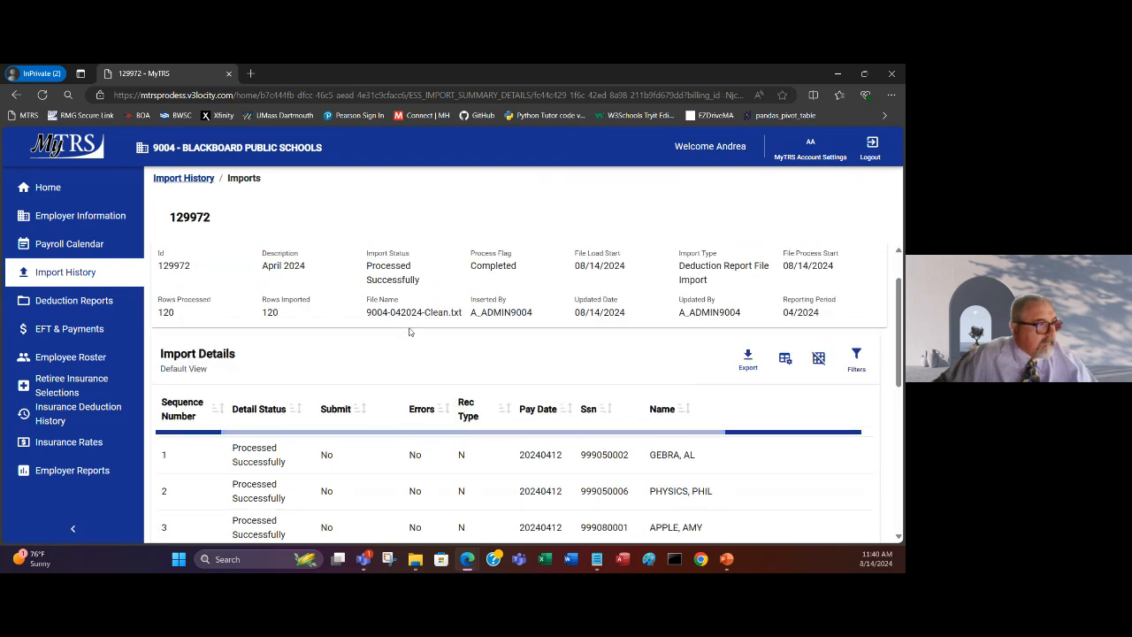
- Open the new May import 129974 and queue it for processing
{"action": "left_click", "coordinate": [57, 273]}
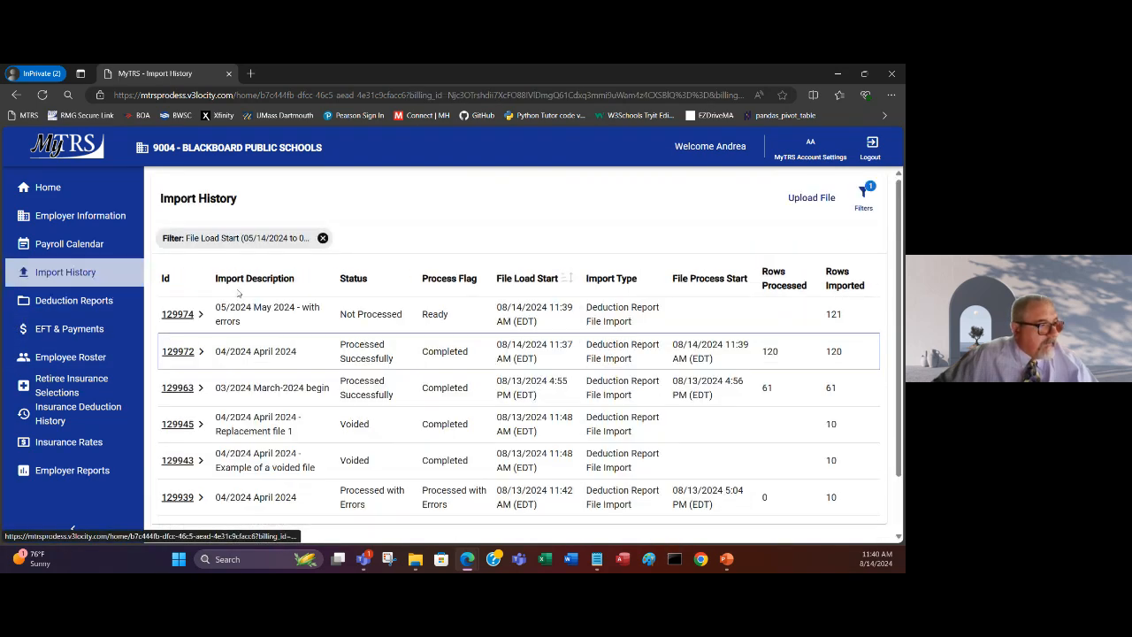
{"action": "left_click", "coordinate": [178, 315]}
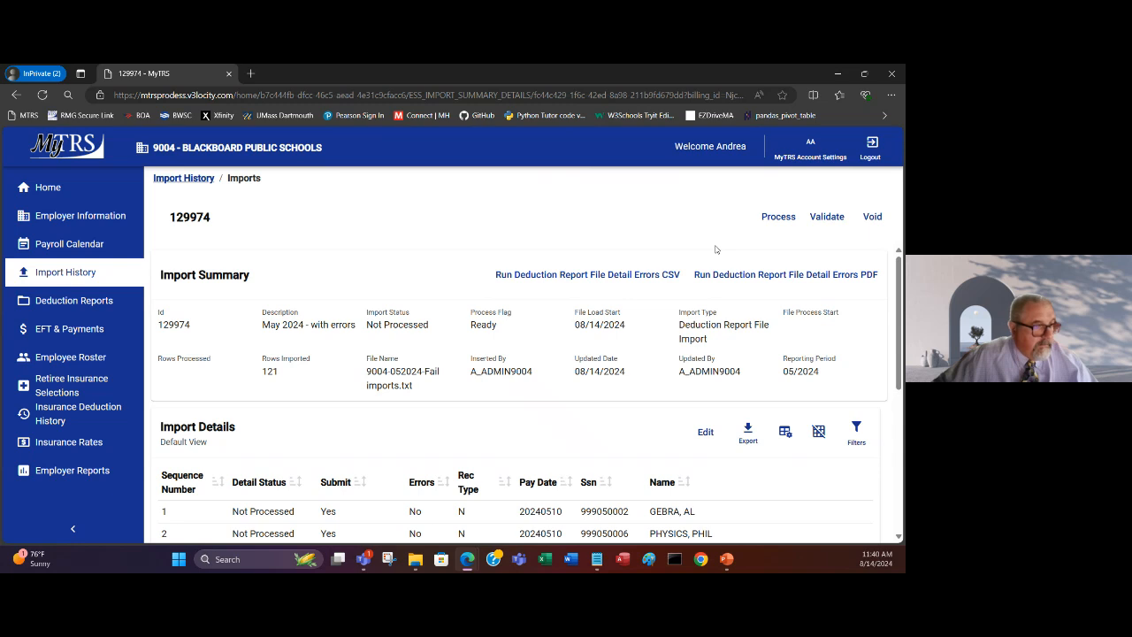
{"action": "left_click", "coordinate": [778, 217]}
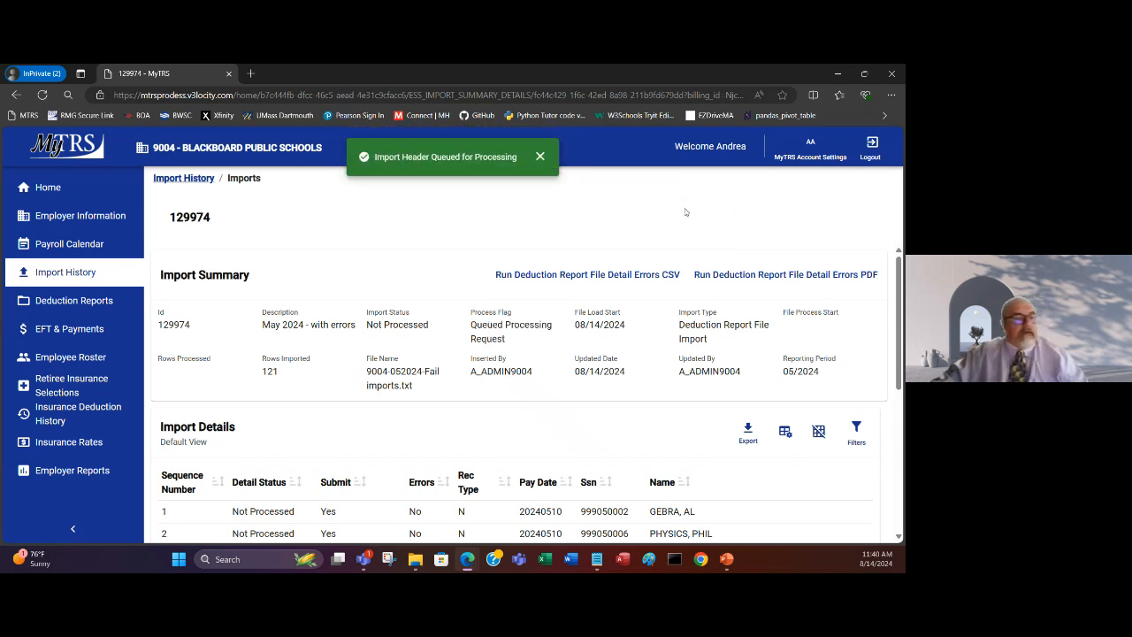
- Dismiss the queued notice, return to Import History, then go to the Home page
{"action": "left_click", "coordinate": [539, 158]}
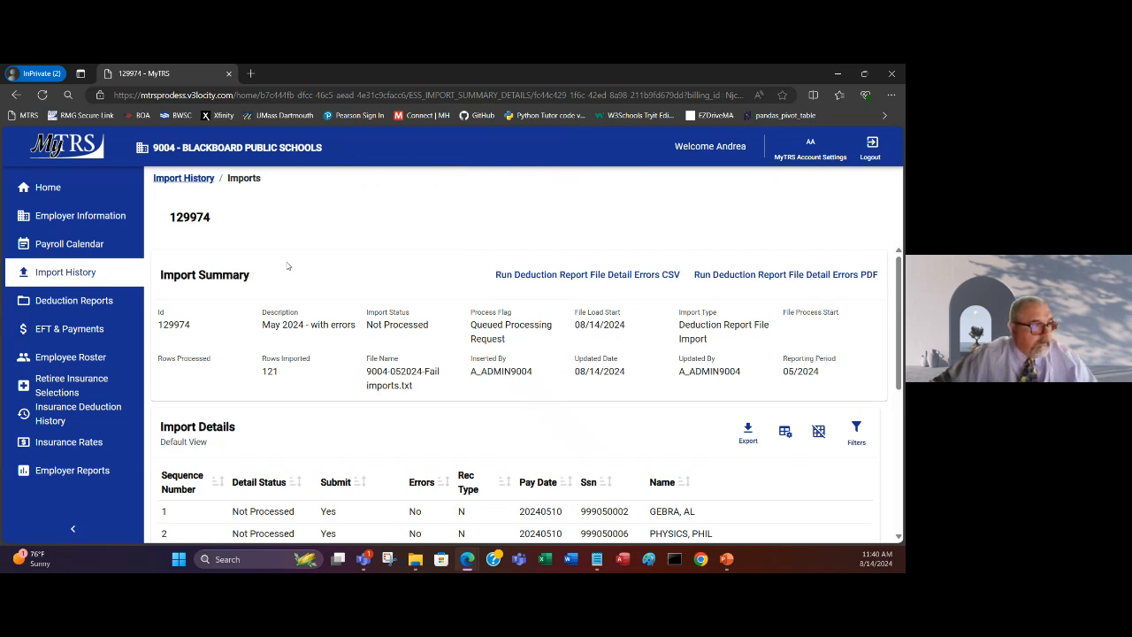
{"action": "left_click", "coordinate": [63, 280]}
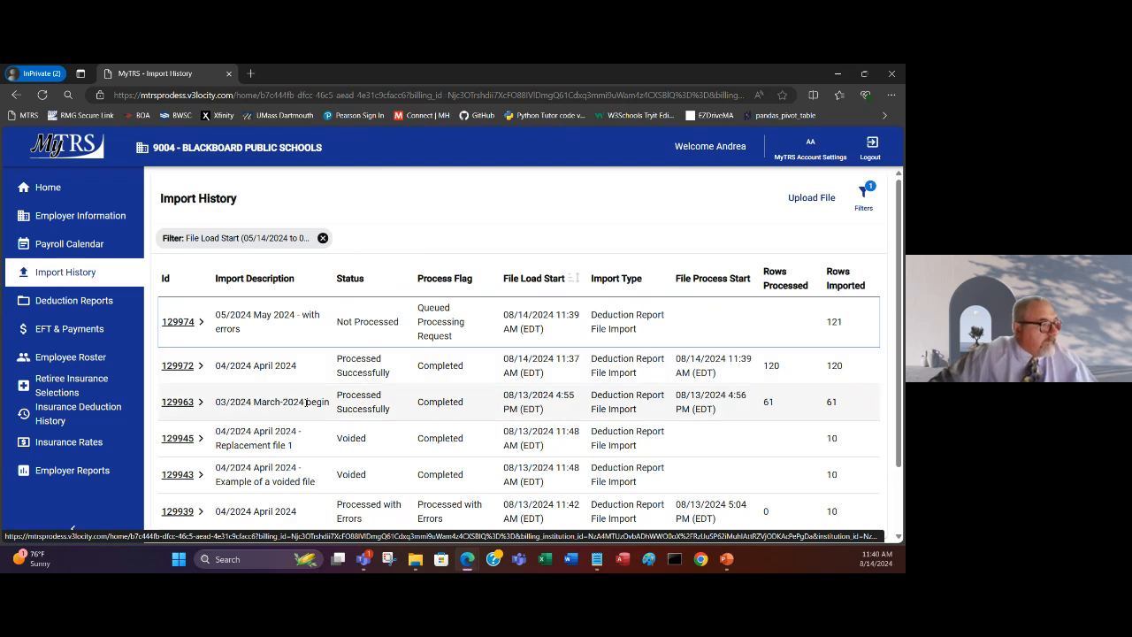
{"action": "left_click", "coordinate": [55, 189]}
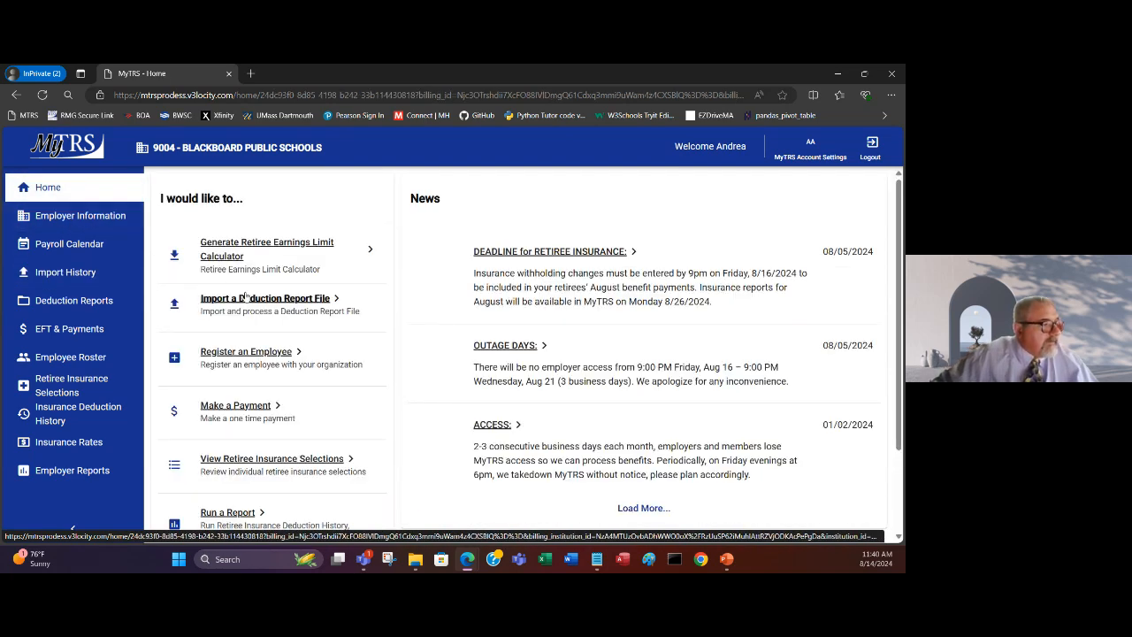
- Reopen Import History to see import 129974 Processed with Errors, 113 of 121 rows
{"action": "left_click", "coordinate": [102, 267]}
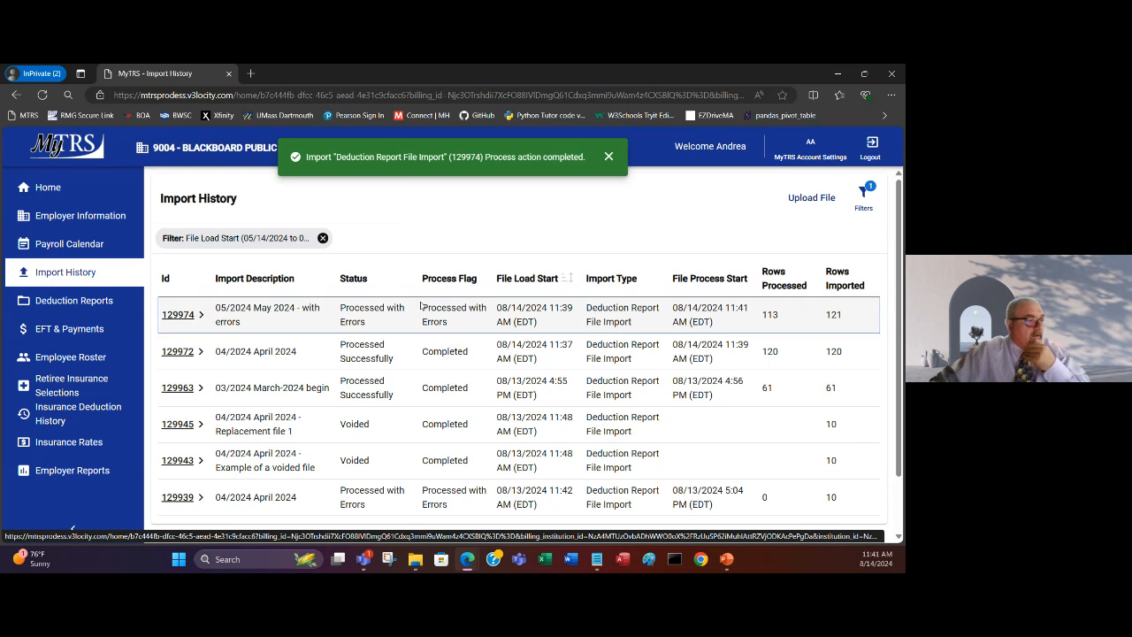
{"action": "left_click", "coordinate": [608, 157]}
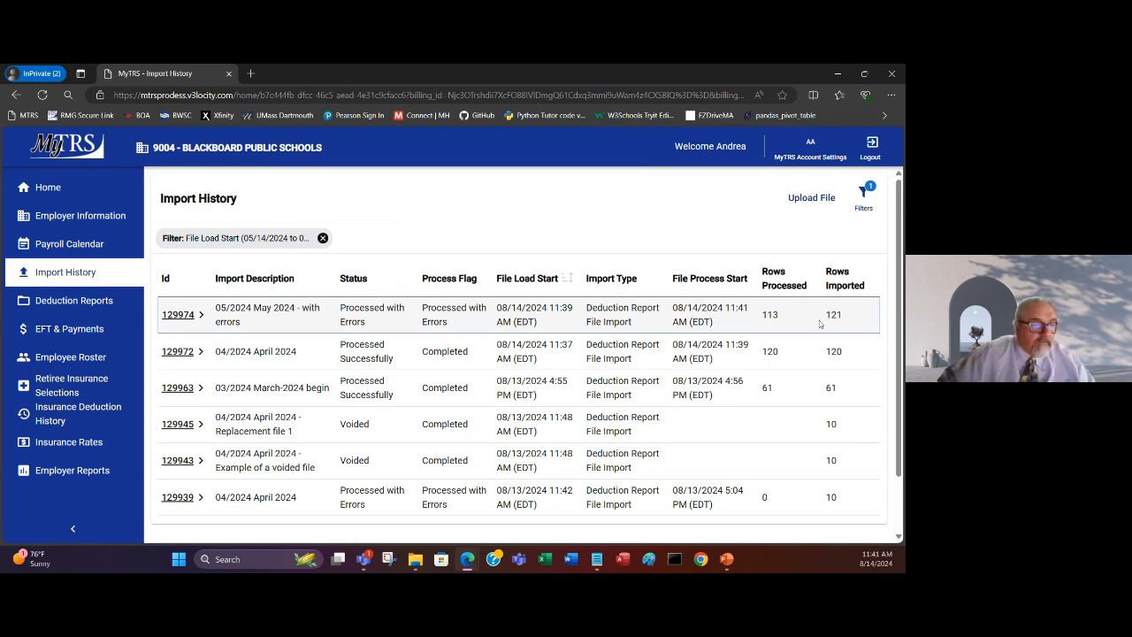
{"action": "double_click", "coordinate": [767, 315]}
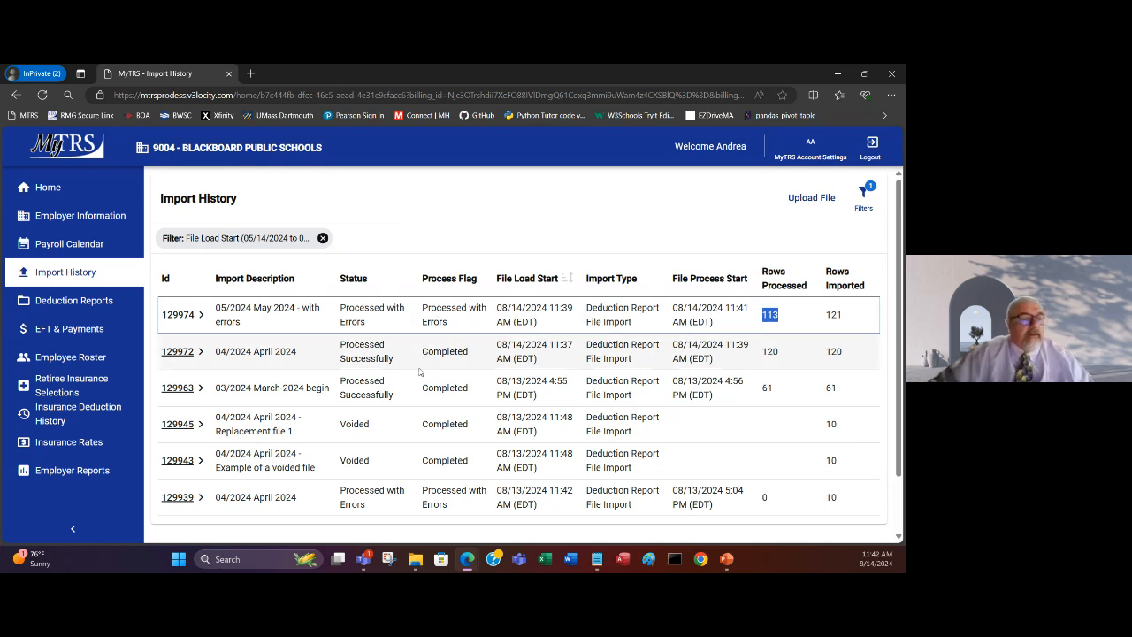
{"action": "left_click", "coordinate": [429, 236]}
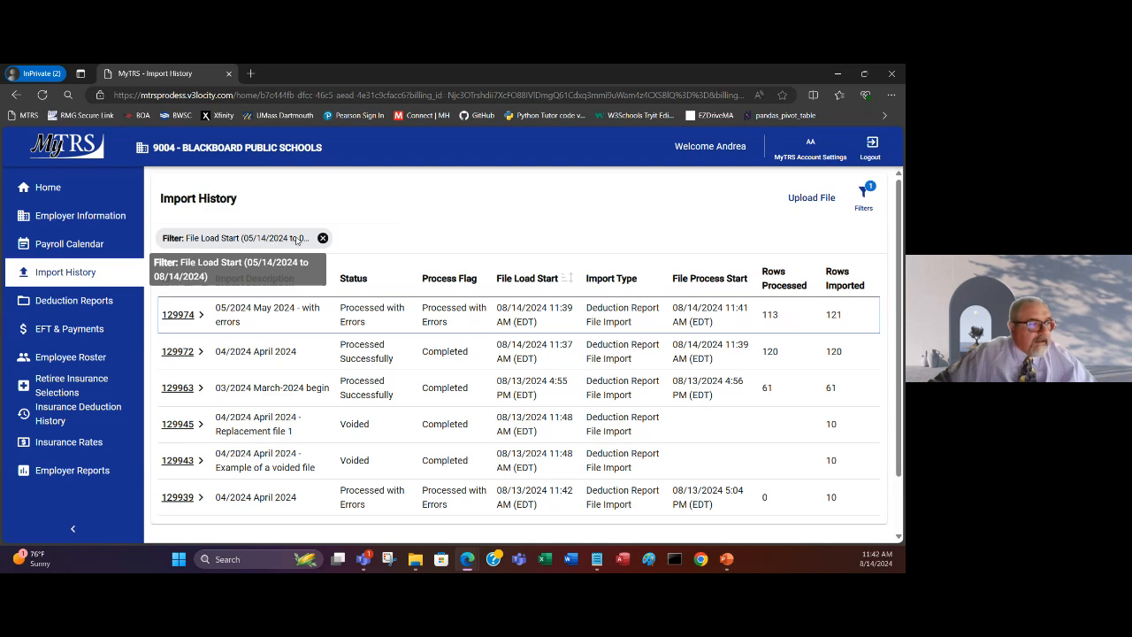
- Open import 129974's summary and check its 113 processed rows
{"action": "left_click", "coordinate": [178, 315]}
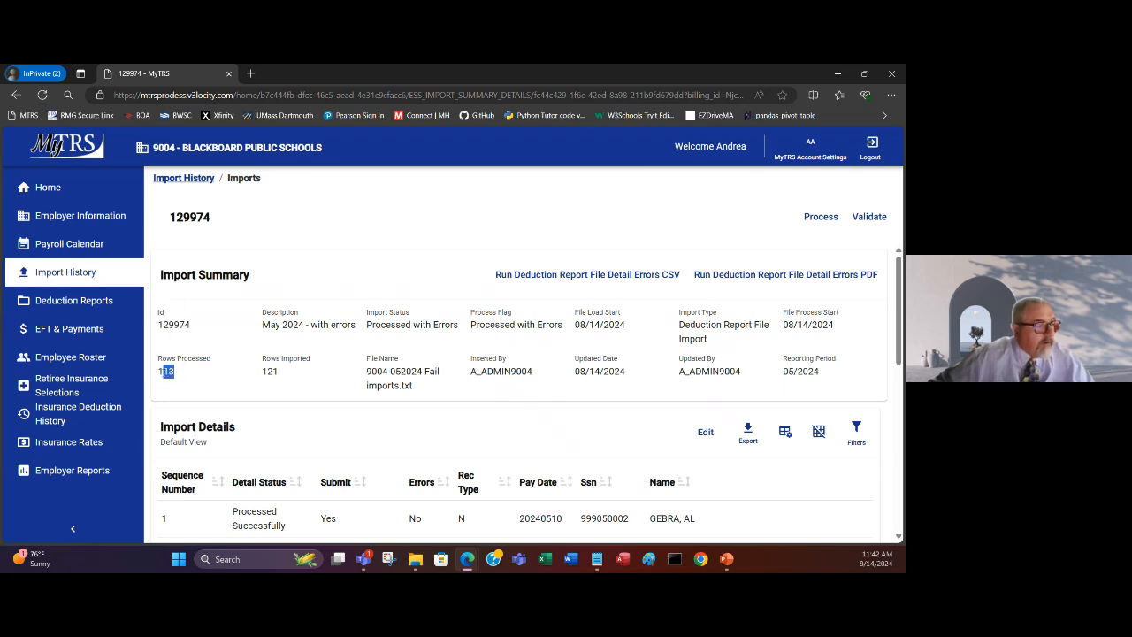
{"action": "double_click", "coordinate": [165, 373]}
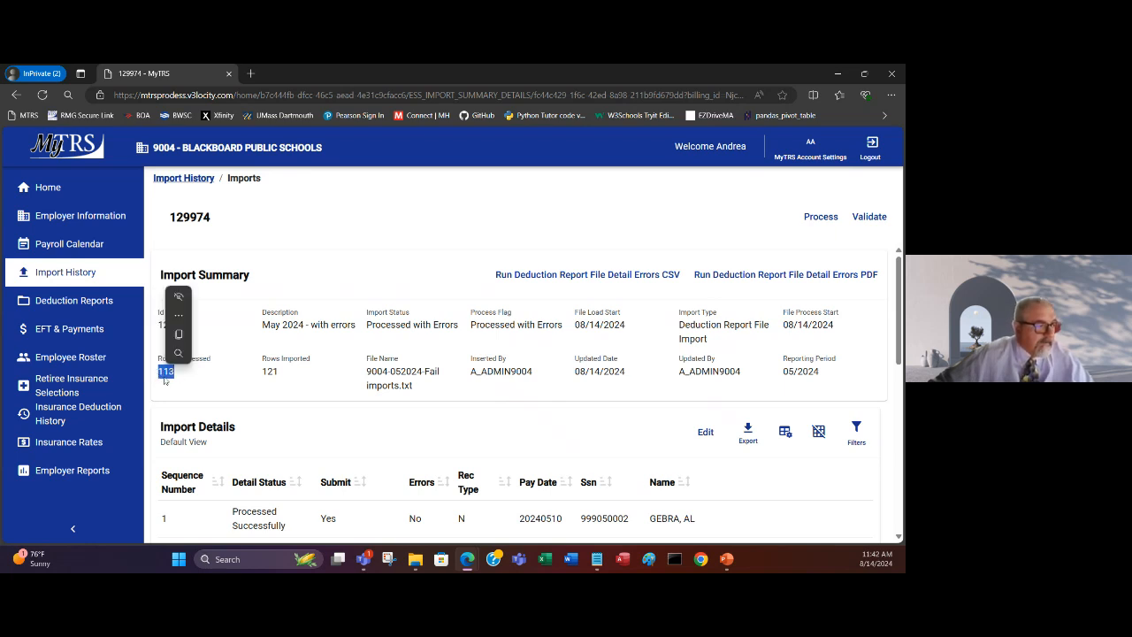
{"action": "left_click", "coordinate": [270, 374]}
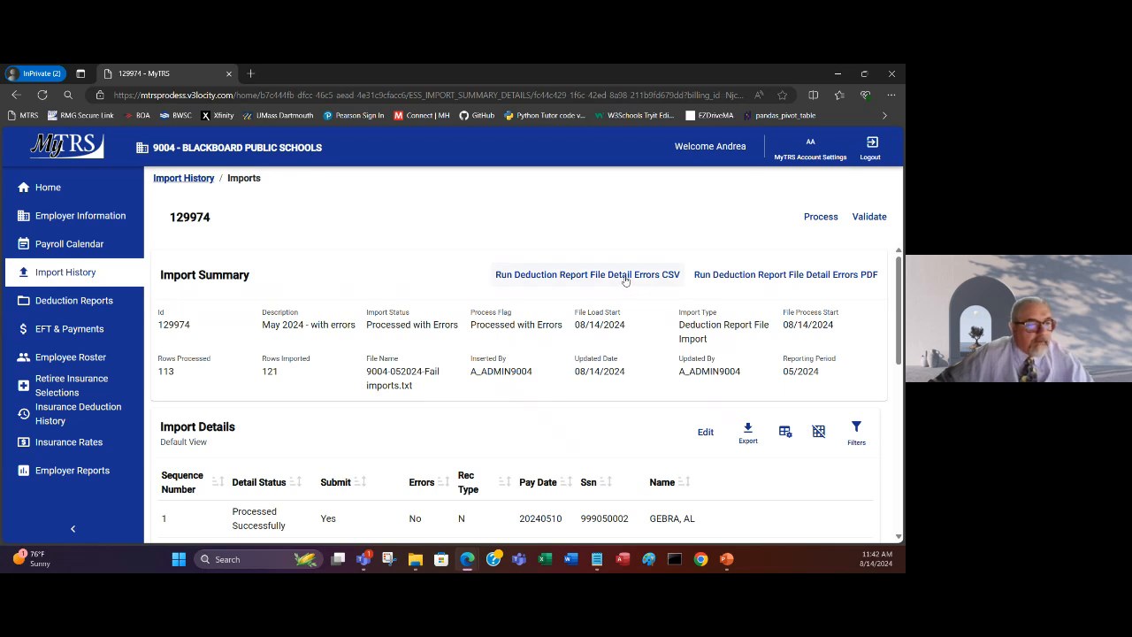
- Request the Detail Errors report as PDF with Errors, Record Seq Number and Summary options
{"action": "left_click", "coordinate": [710, 275]}
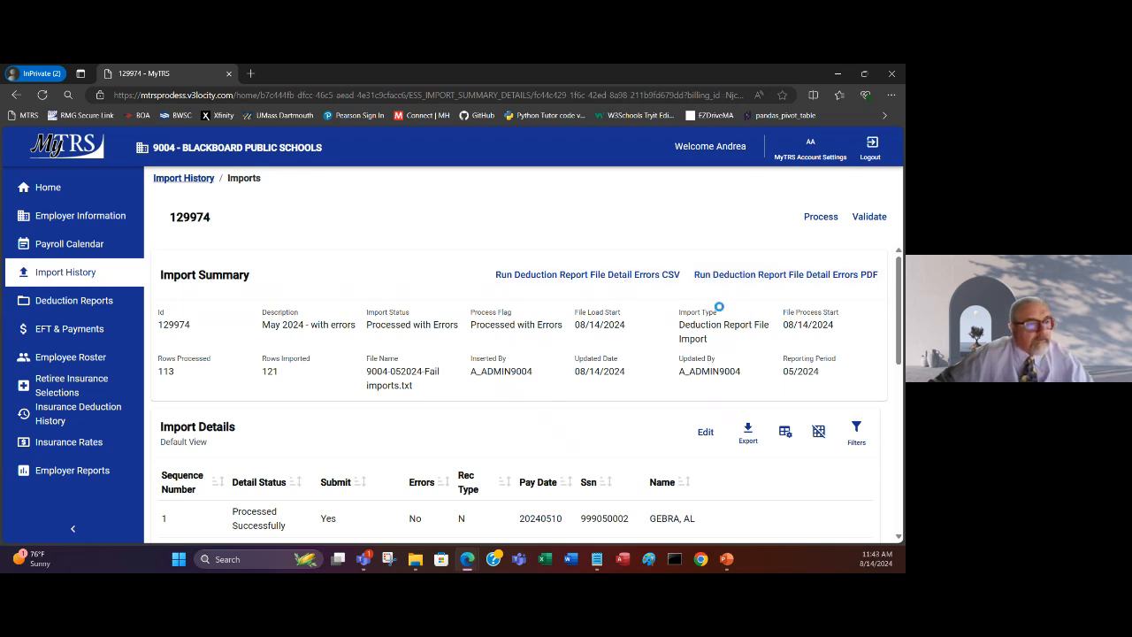
{"action": "left_click", "coordinate": [627, 285]}
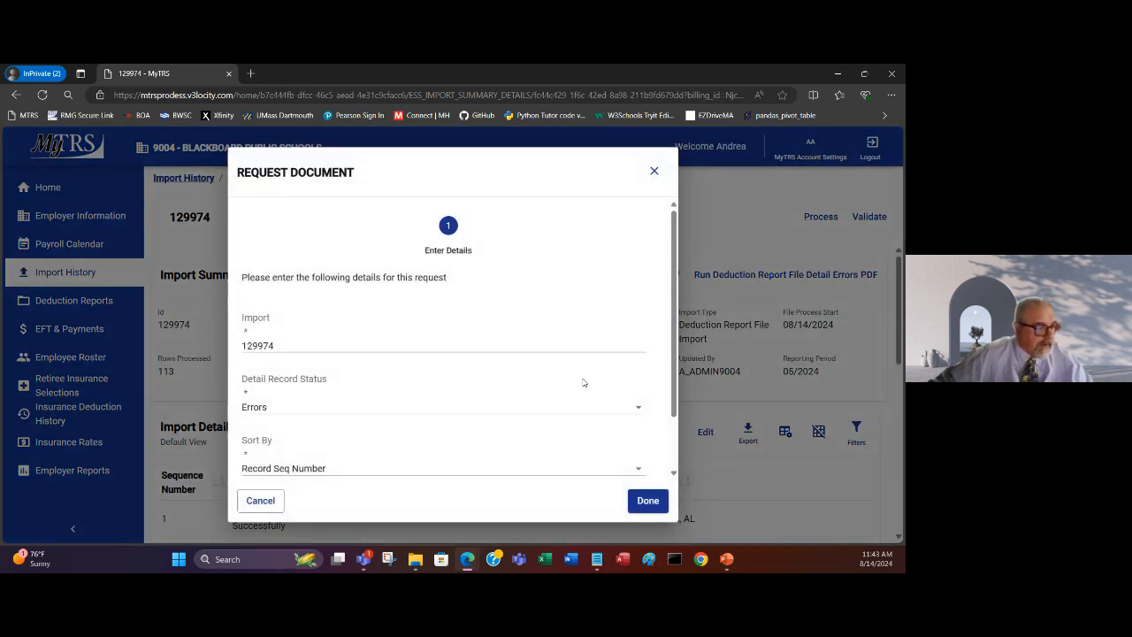
{"action": "scroll", "coordinate": [585, 383], "scroll_direction": "down", "scroll_amount": 2}
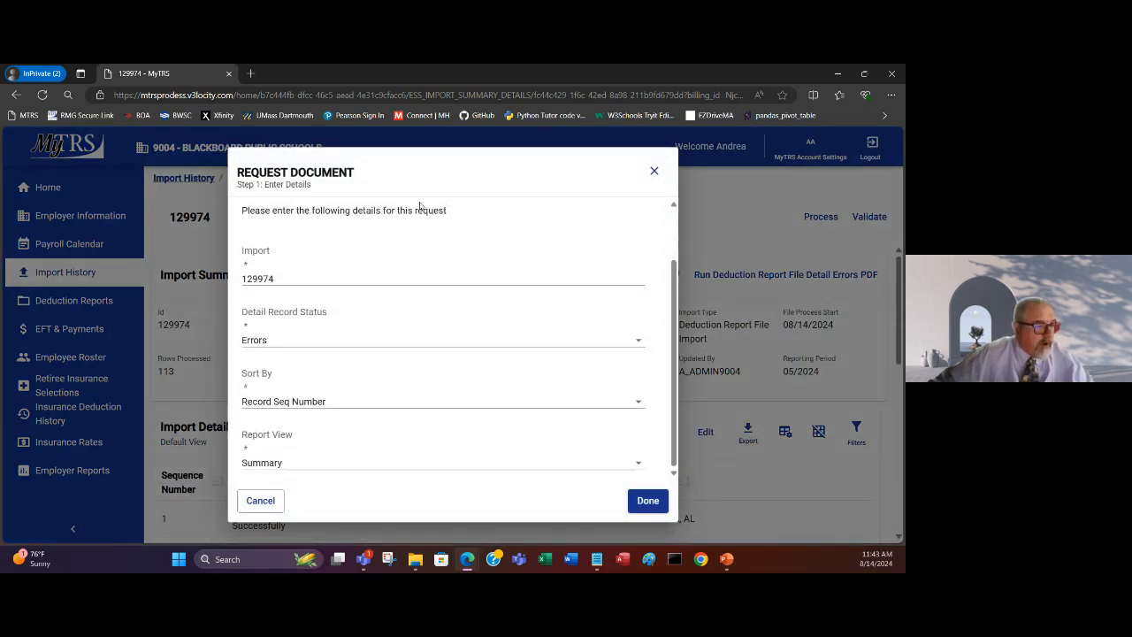
{"action": "left_click", "coordinate": [638, 501]}
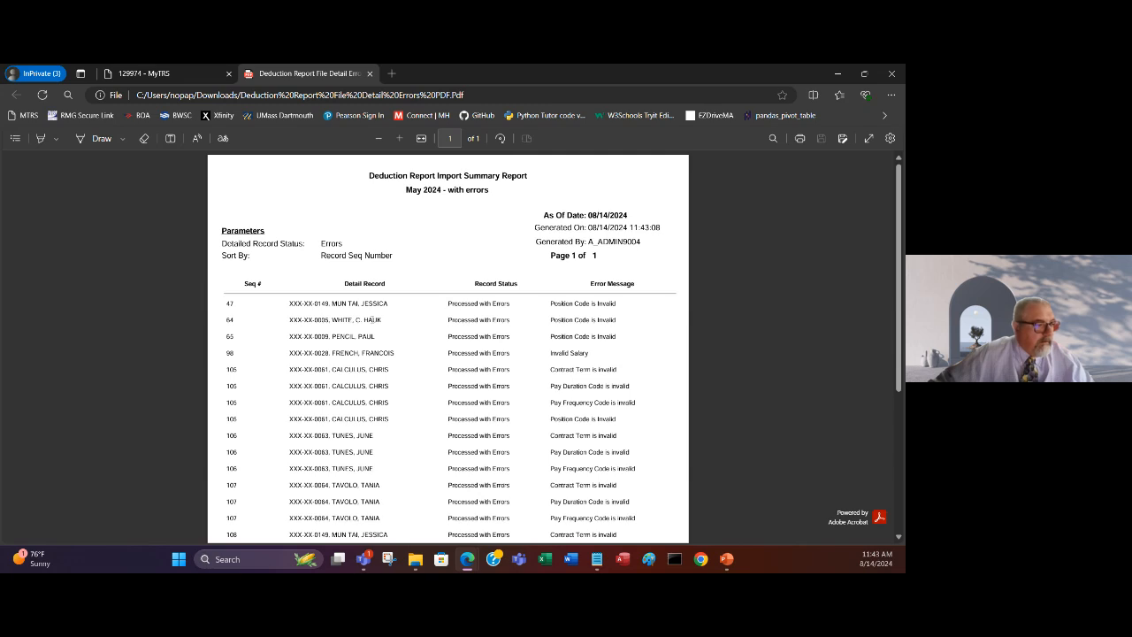
- Scroll through the errors PDF report and move its tab into a separate window
{"action": "scroll", "coordinate": [376, 320], "scroll_direction": "down", "scroll_amount": 2}
{"action": "scroll", "coordinate": [363, 300], "scroll_direction": "up", "scroll_amount": 1}
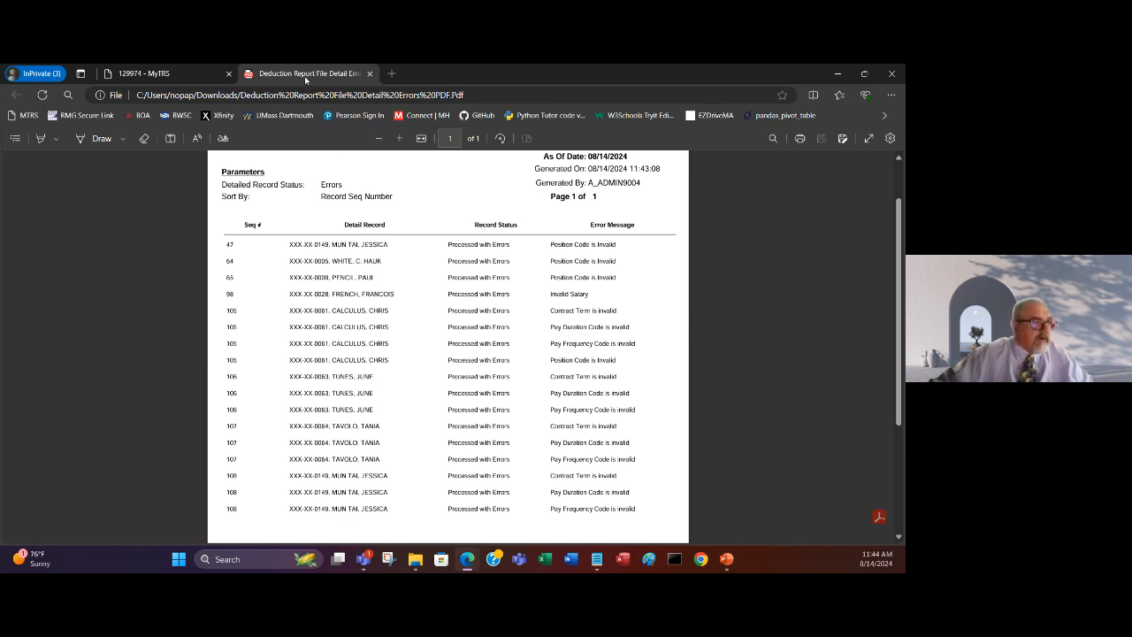
{"action": "left_click_drag", "start_coordinate": [305, 76], "coordinate": [903, 142]}
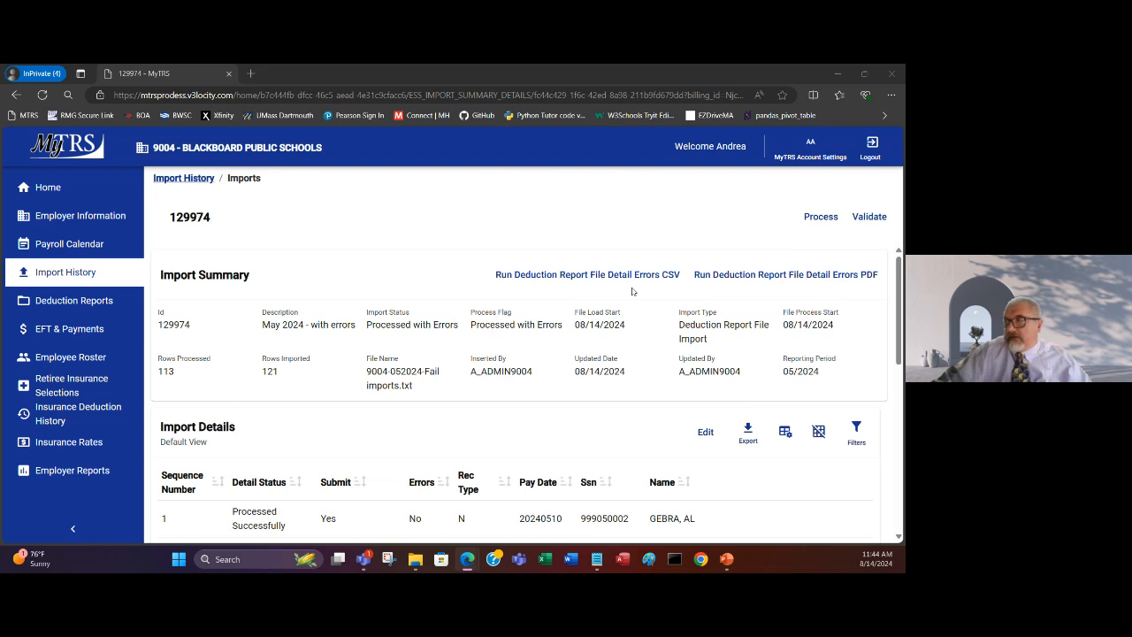
- Download import 129974's Detail Errors report as CSV and open it in Excel
{"action": "left_click", "coordinate": [462, 272]}
{"action": "left_click", "coordinate": [519, 276]}
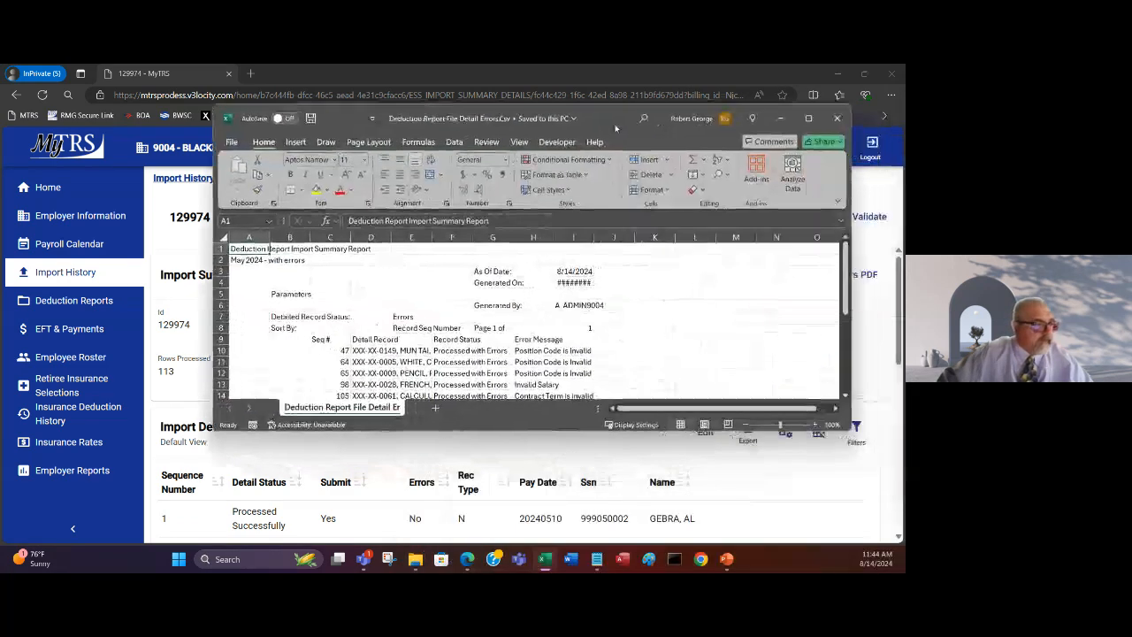
{"action": "scroll", "coordinate": [477, 341], "scroll_direction": "down", "scroll_amount": 3}
{"action": "scroll", "coordinate": [472, 352], "scroll_direction": "down", "scroll_amount": 3}
{"action": "scroll", "coordinate": [469, 351], "scroll_direction": "up", "scroll_amount": 5}
- Widen columns D and E to read the records, then close Excel without saving
{"action": "left_click_drag", "start_coordinate": [390, 245], "coordinate": [427, 245]}
{"action": "scroll", "coordinate": [418, 300], "scroll_direction": "down", "scroll_amount": 1}
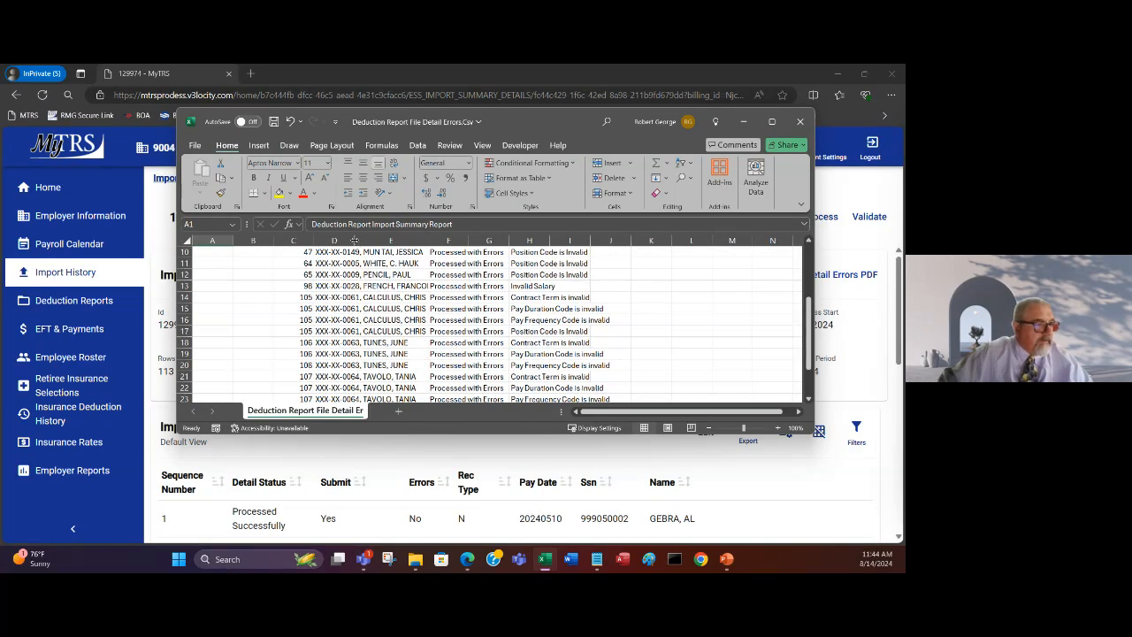
{"action": "double_click", "coordinate": [354, 240]}
{"action": "scroll", "coordinate": [387, 301], "scroll_direction": "up", "scroll_amount": 2}
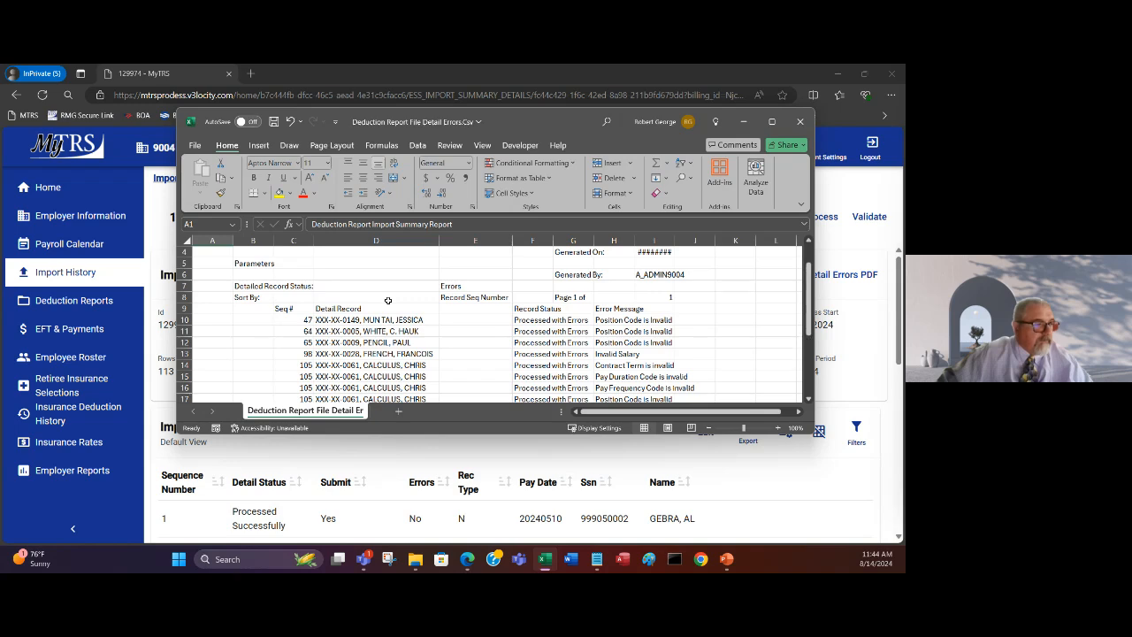
{"action": "scroll", "coordinate": [477, 331], "scroll_direction": "down", "scroll_amount": 6}
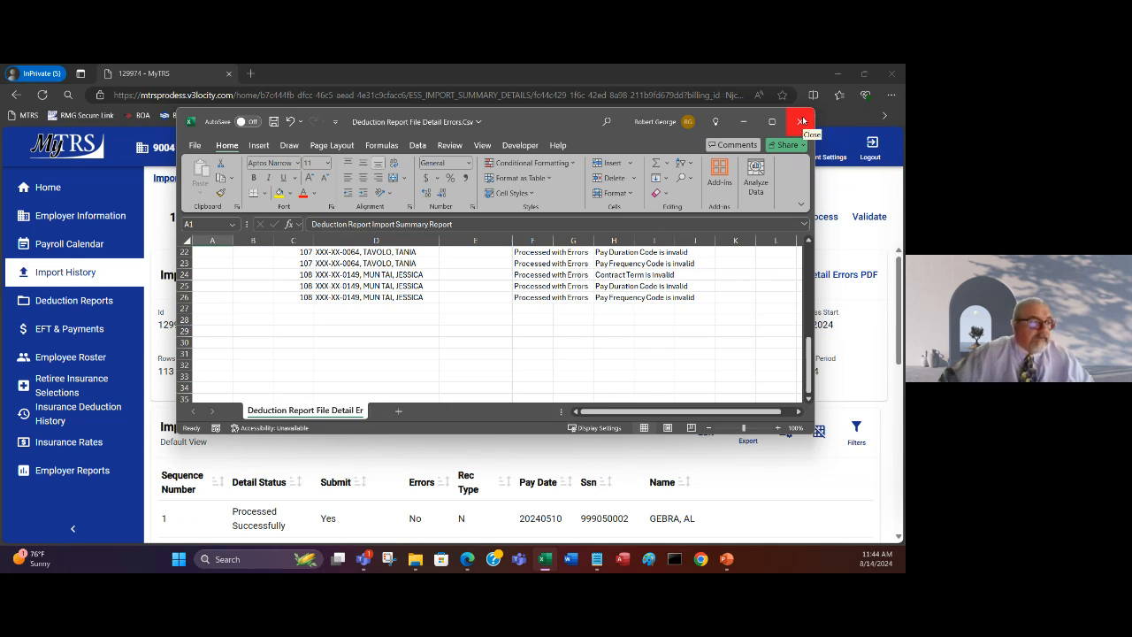
{"action": "left_click", "coordinate": [801, 121]}
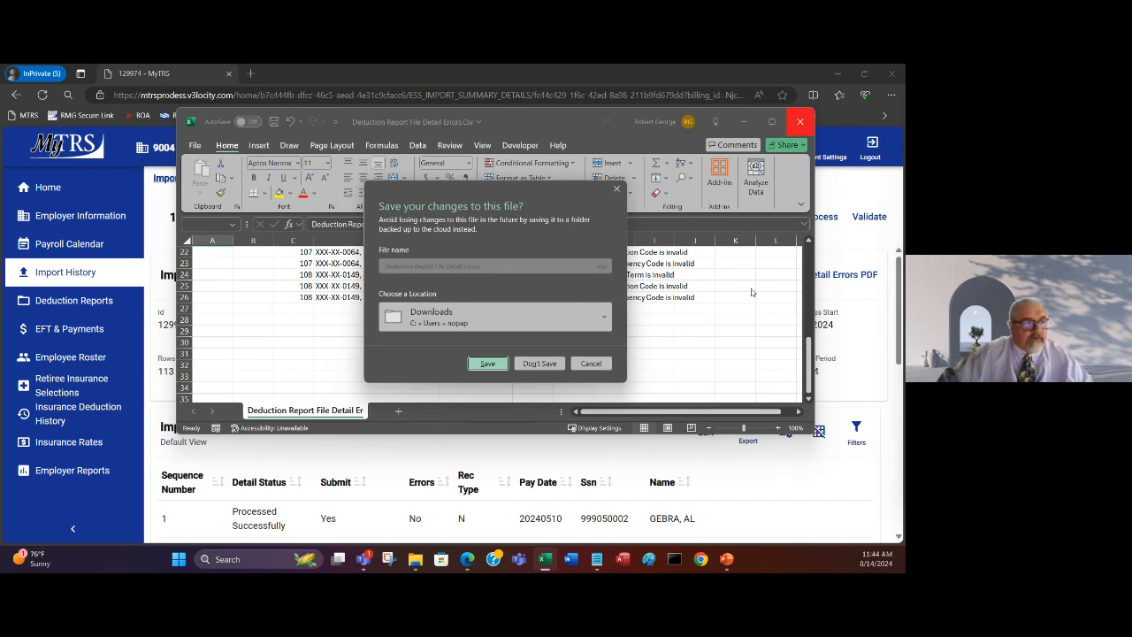
{"action": "left_click", "coordinate": [536, 363]}
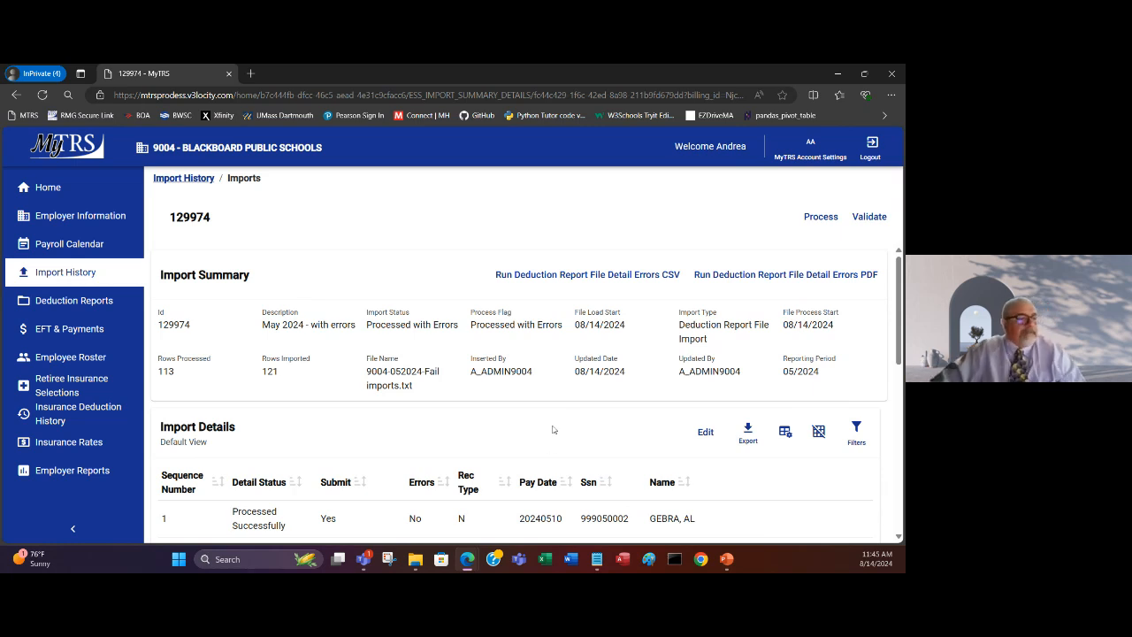
- Open the Edit grid in Import Details listing import 129974's 121 records
{"action": "scroll", "coordinate": [546, 402], "scroll_direction": "down", "scroll_amount": 1}
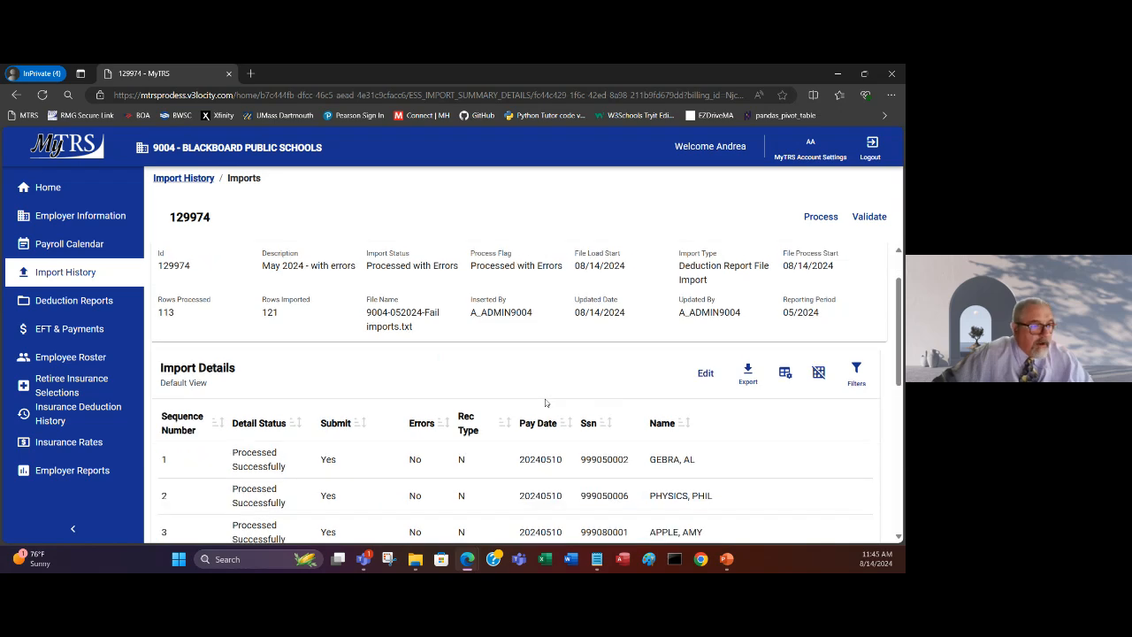
{"action": "scroll", "coordinate": [470, 383], "scroll_direction": "down", "scroll_amount": 4}
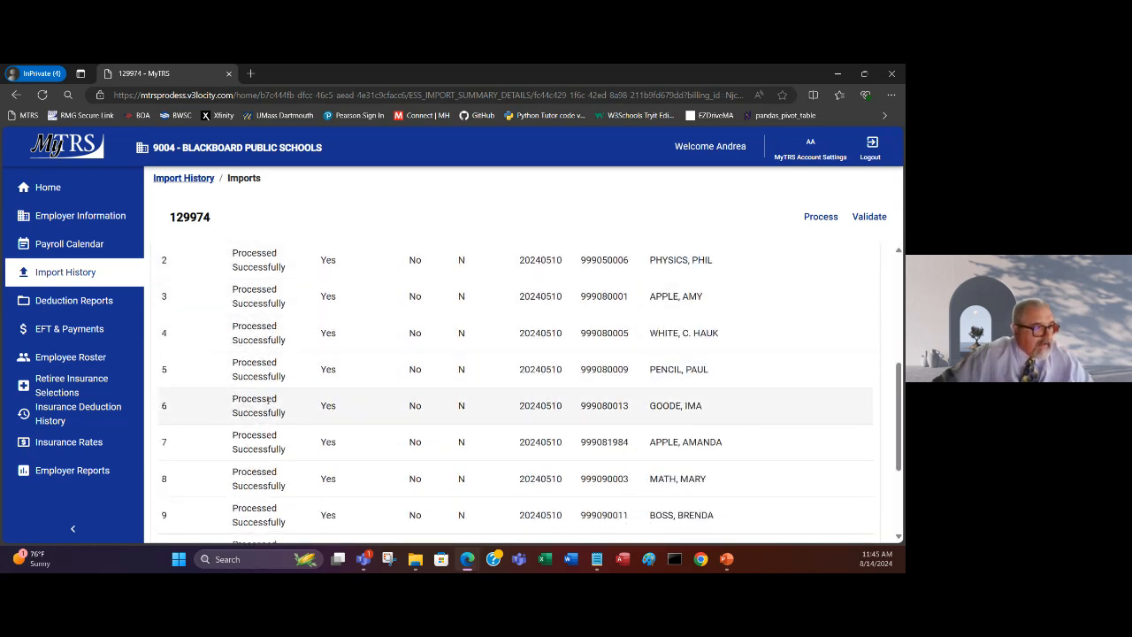
{"action": "scroll", "coordinate": [269, 363], "scroll_direction": "up", "scroll_amount": 4}
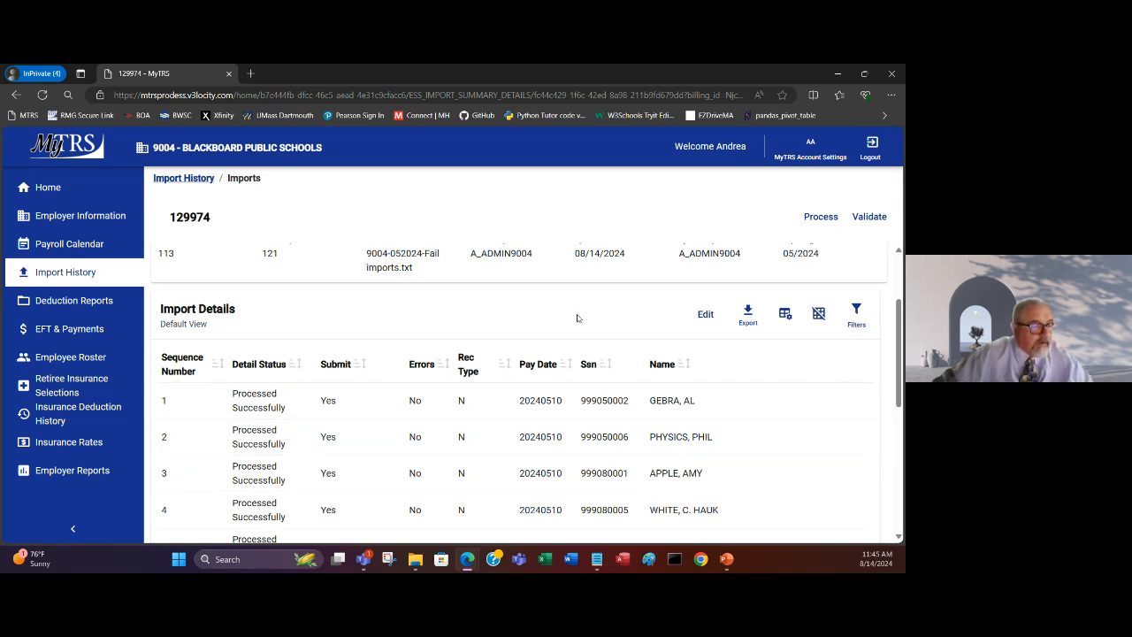
{"action": "left_click", "coordinate": [705, 314]}
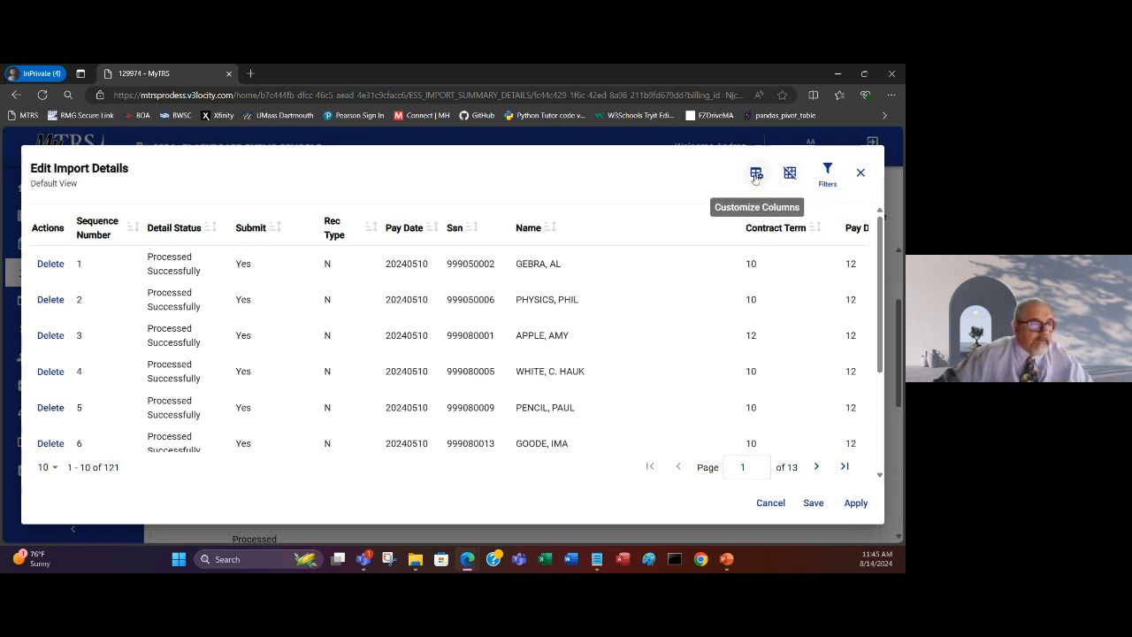
- Inspect the first record's SSN, name, Contract Term, Pay Date and Detail Status fields
{"action": "left_click", "coordinate": [827, 175]}
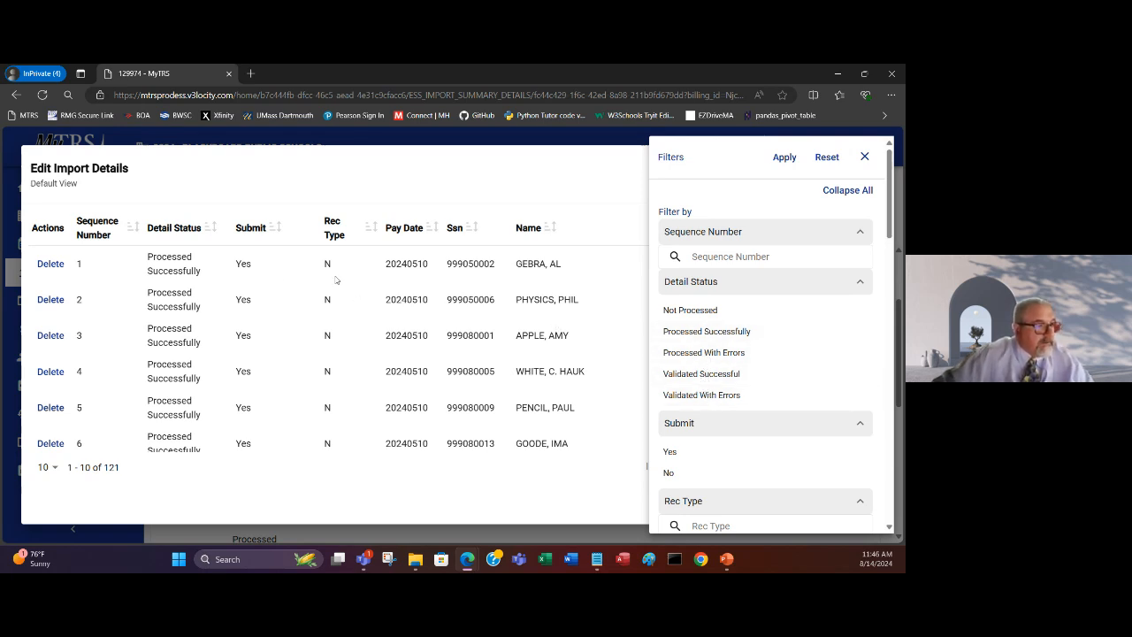
{"action": "left_click", "coordinate": [864, 157]}
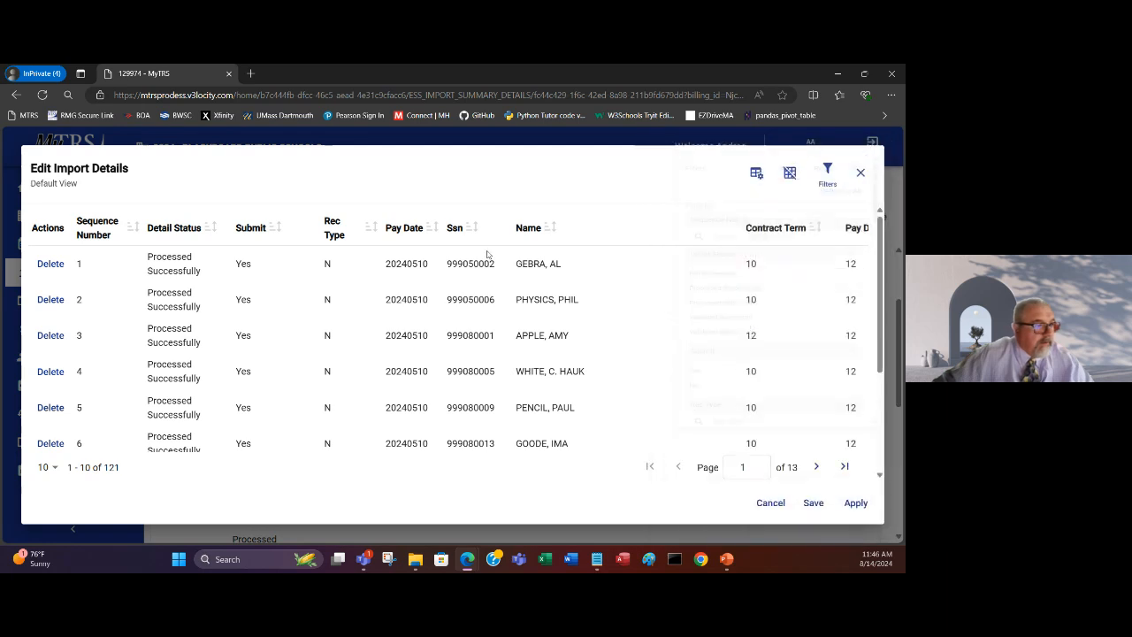
{"action": "double_click", "coordinate": [456, 260]}
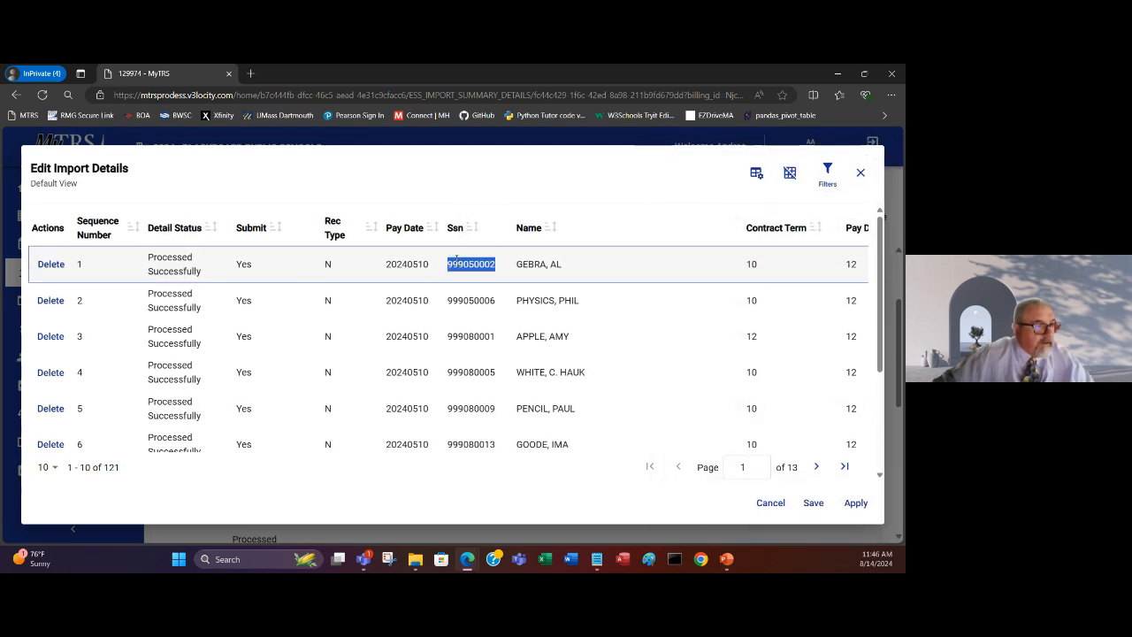
{"action": "triple_click", "coordinate": [523, 265]}
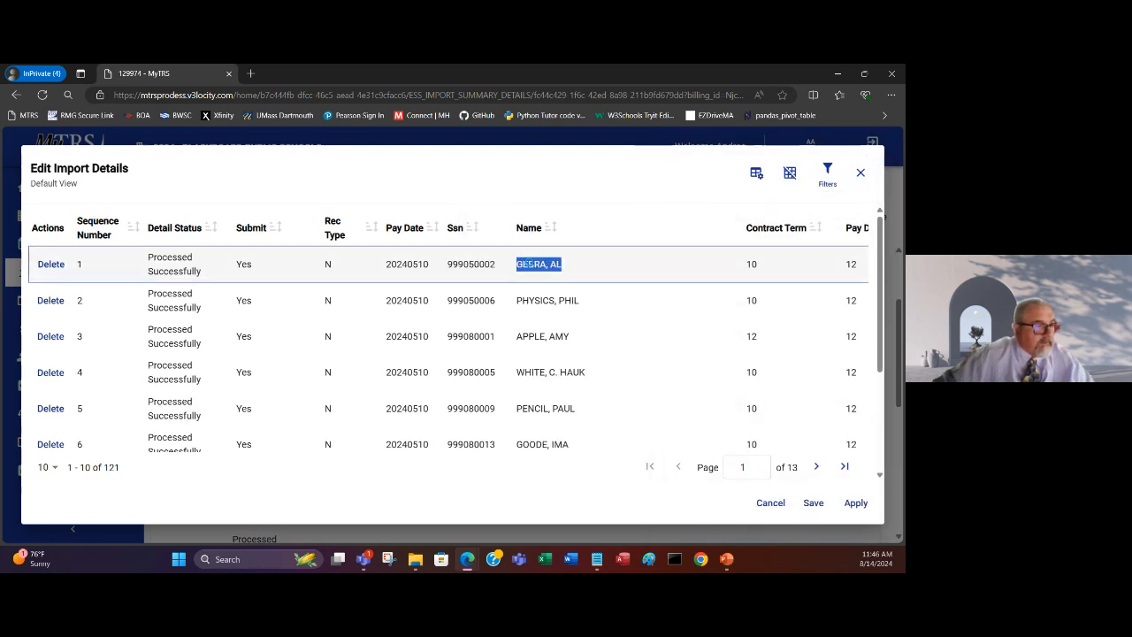
{"action": "double_click", "coordinate": [751, 263]}
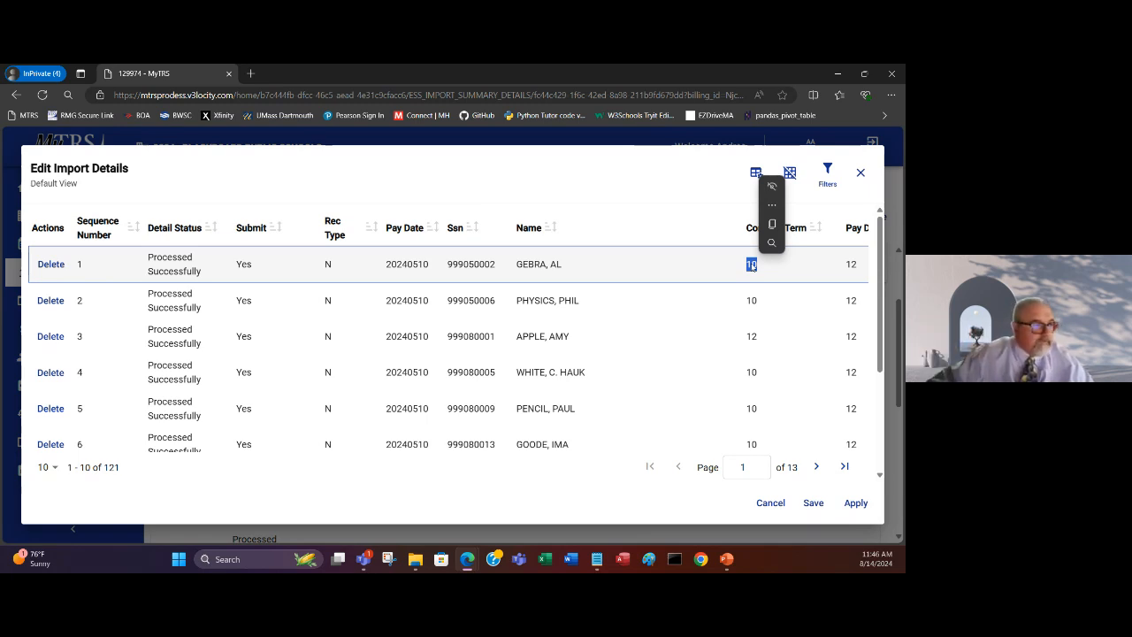
{"action": "double_click", "coordinate": [416, 264]}
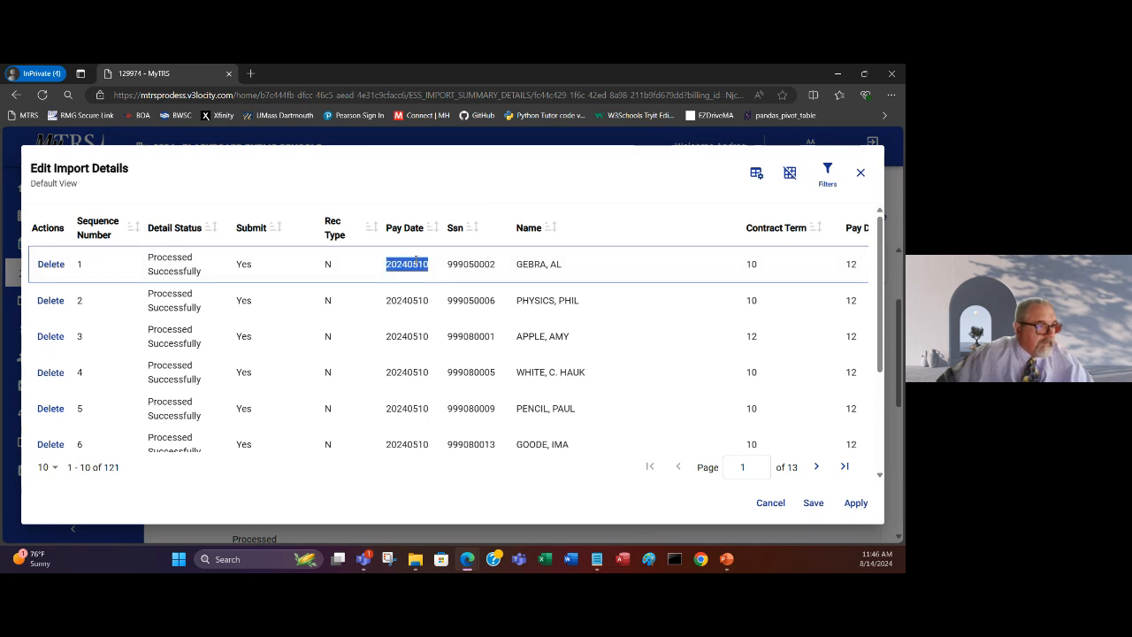
{"action": "triple_click", "coordinate": [542, 265]}
{"action": "left_click_drag", "start_coordinate": [148, 258], "coordinate": [202, 274]}
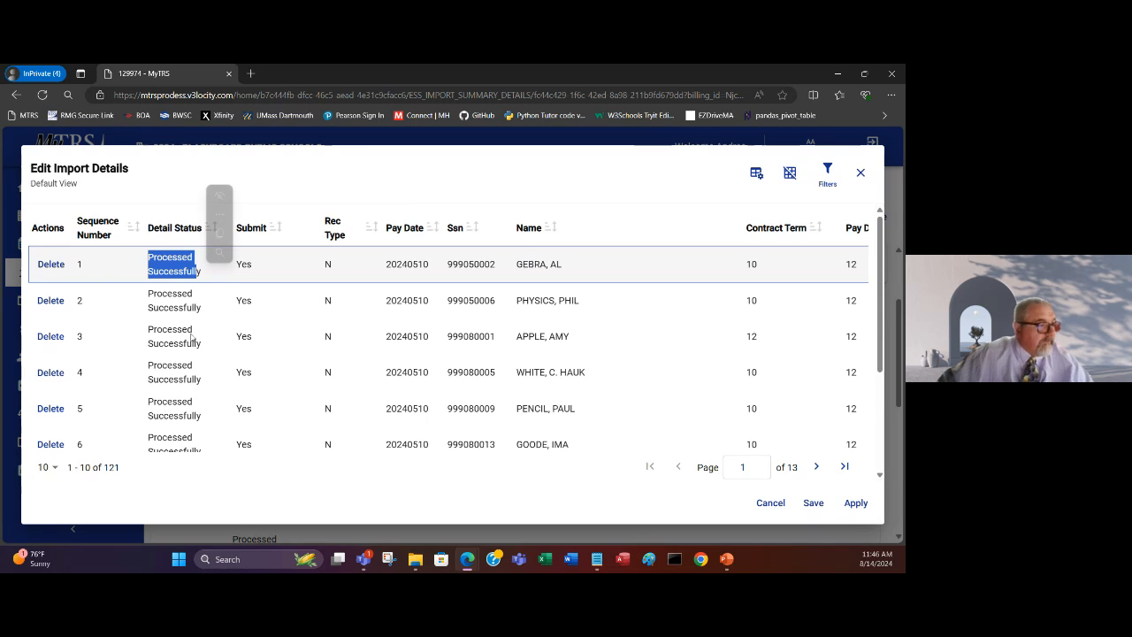
{"action": "scroll", "coordinate": [192, 360], "scroll_direction": "down", "scroll_amount": 2}
{"action": "scroll", "coordinate": [185, 358], "scroll_direction": "up", "scroll_amount": 2}
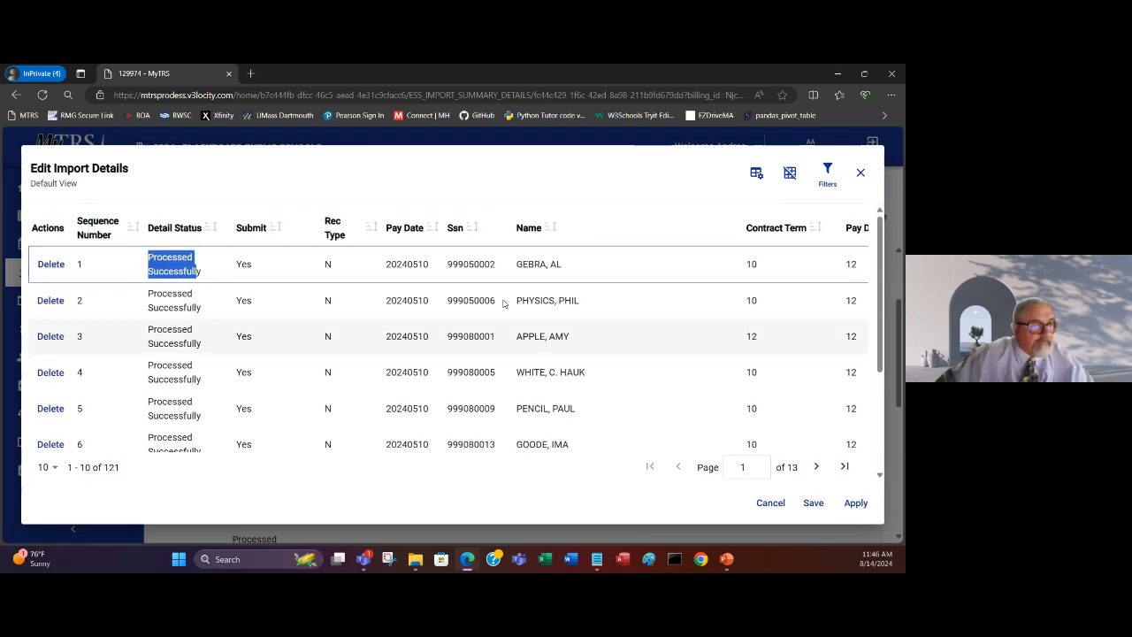
- Filter the grid by Detail Status 'Processed With Errors' and step through the first error row's fields
{"action": "left_click", "coordinate": [826, 177]}
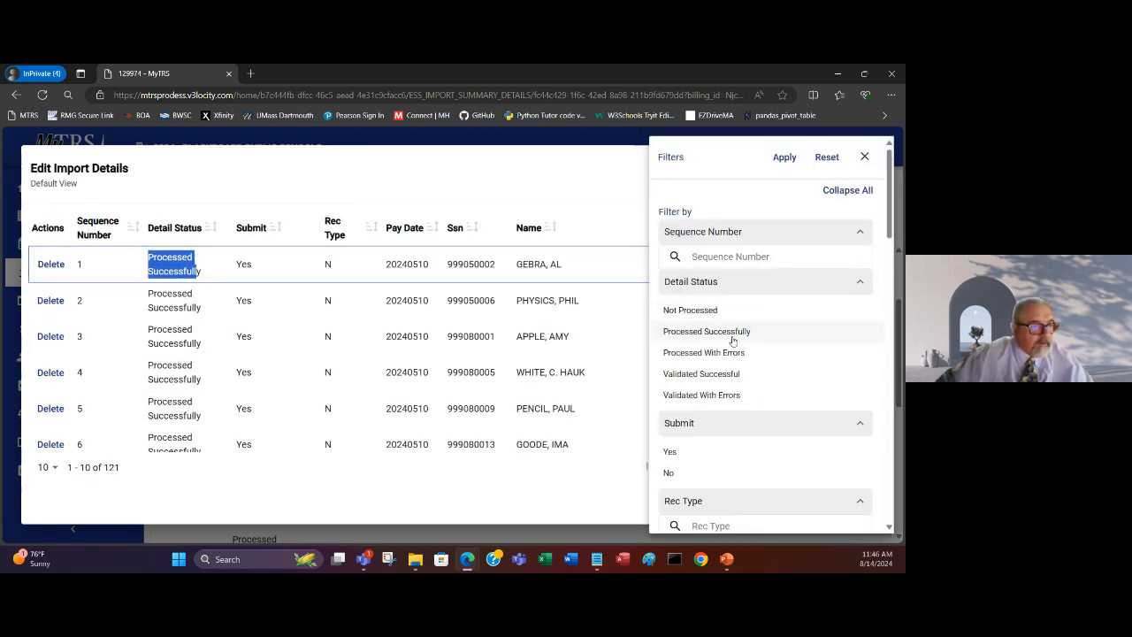
{"action": "left_click", "coordinate": [712, 353]}
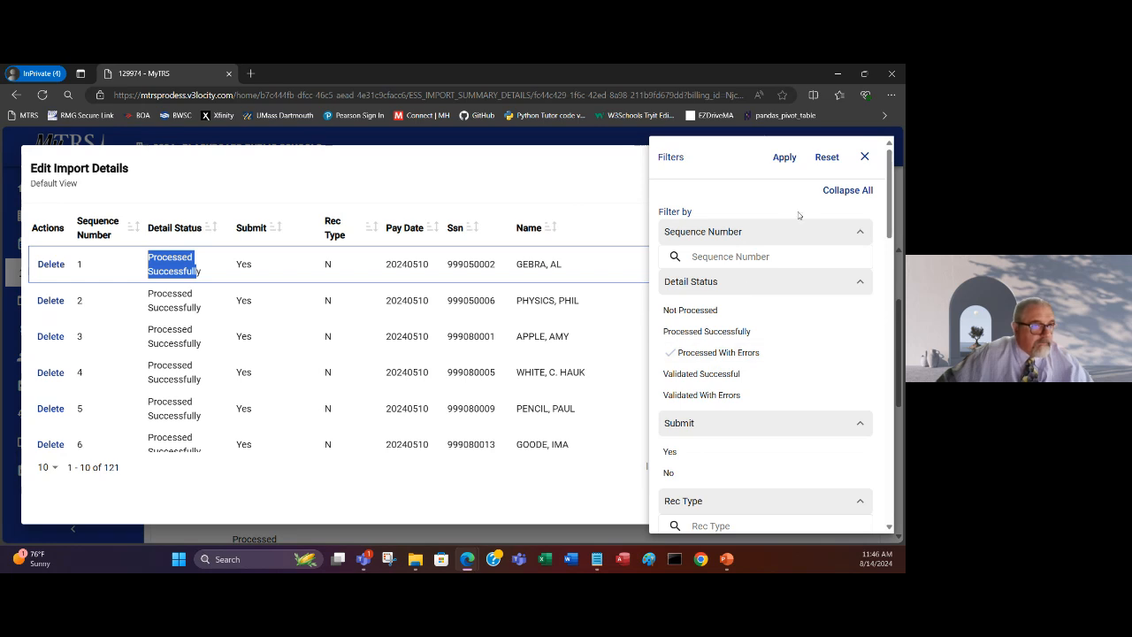
{"action": "left_click", "coordinate": [784, 156]}
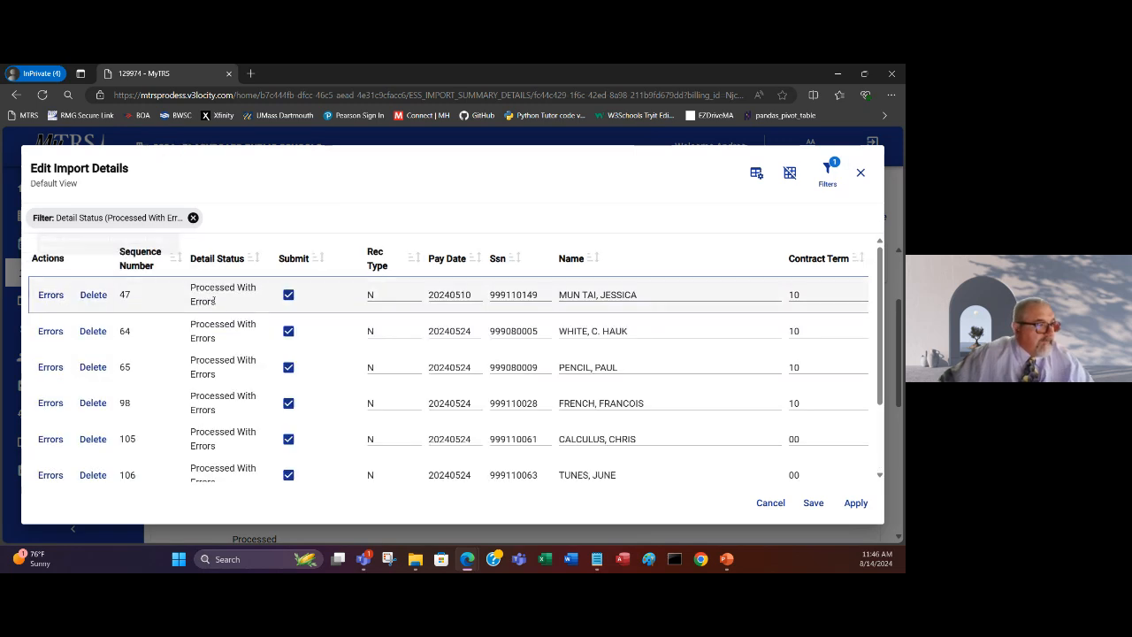
{"action": "double_click", "coordinate": [449, 294]}
{"action": "key", "text": "Tab"}
{"action": "key", "text": "Tab"}
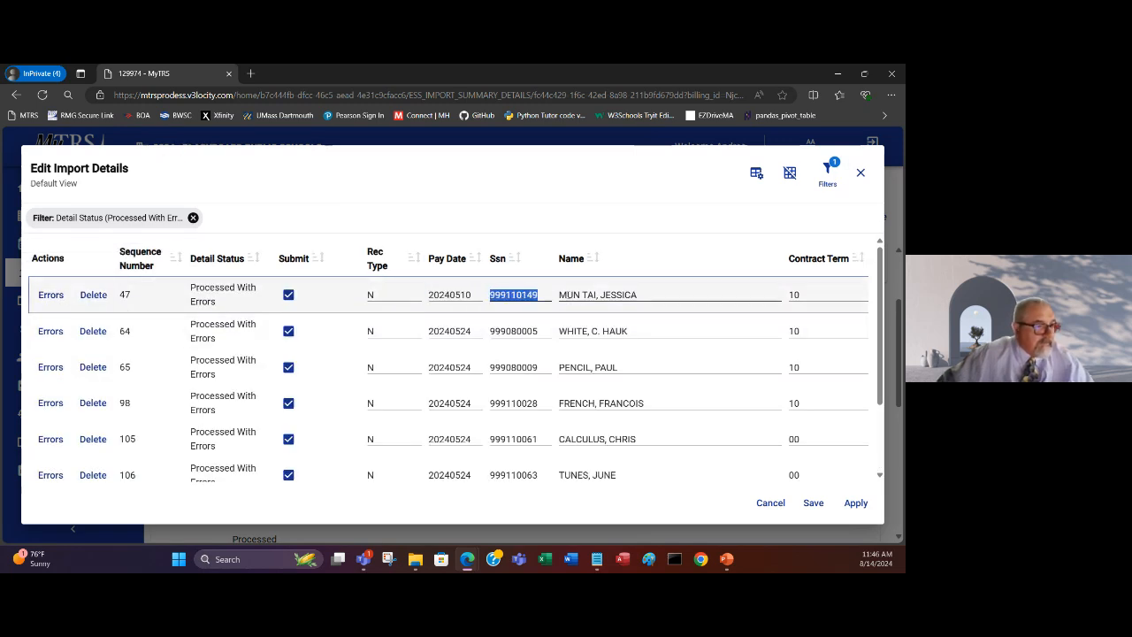
{"action": "key", "text": "Down"}
{"action": "key", "text": "Down"}
{"action": "key", "text": "Down"}
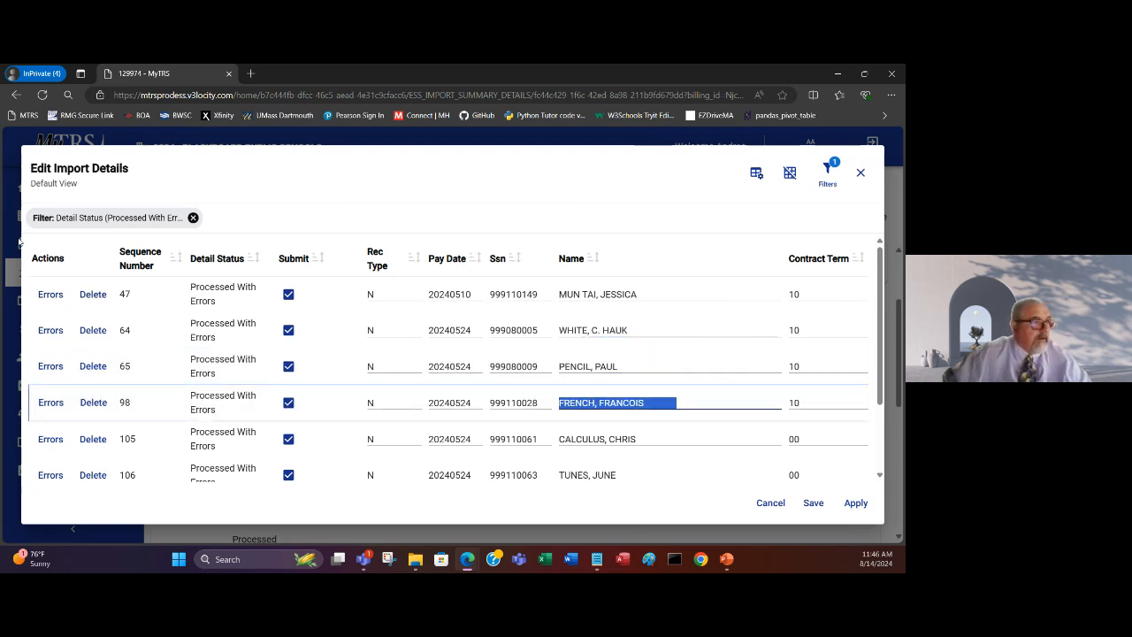
- Remove the Processed With Errors filter and sort Detail Status descending so error rows lead
{"action": "left_click", "coordinate": [193, 217]}
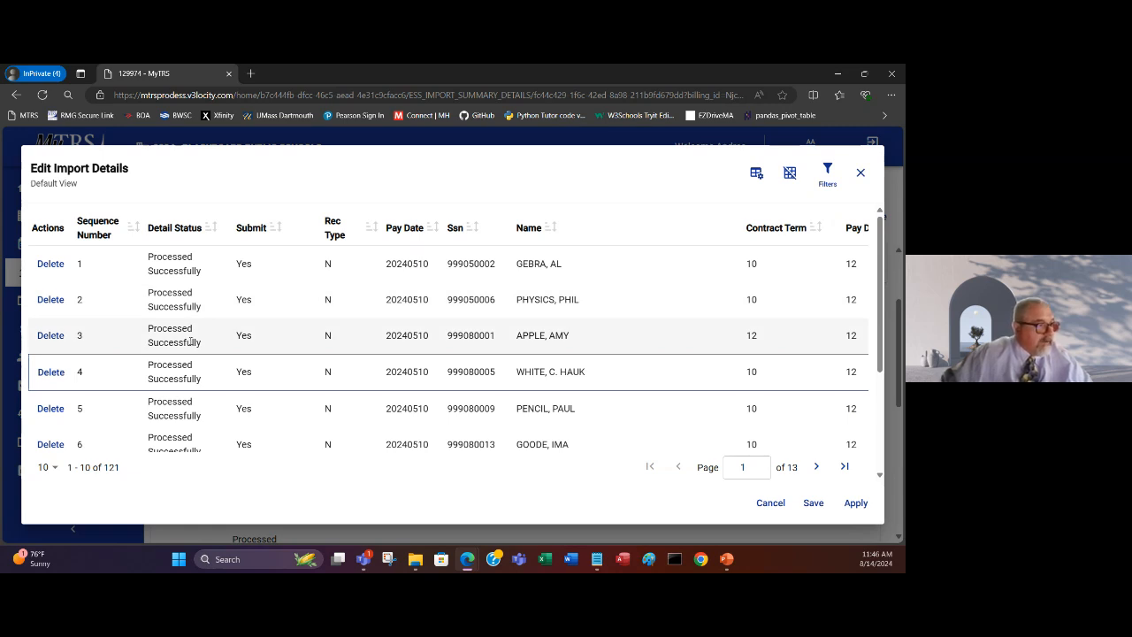
{"action": "left_click", "coordinate": [169, 230]}
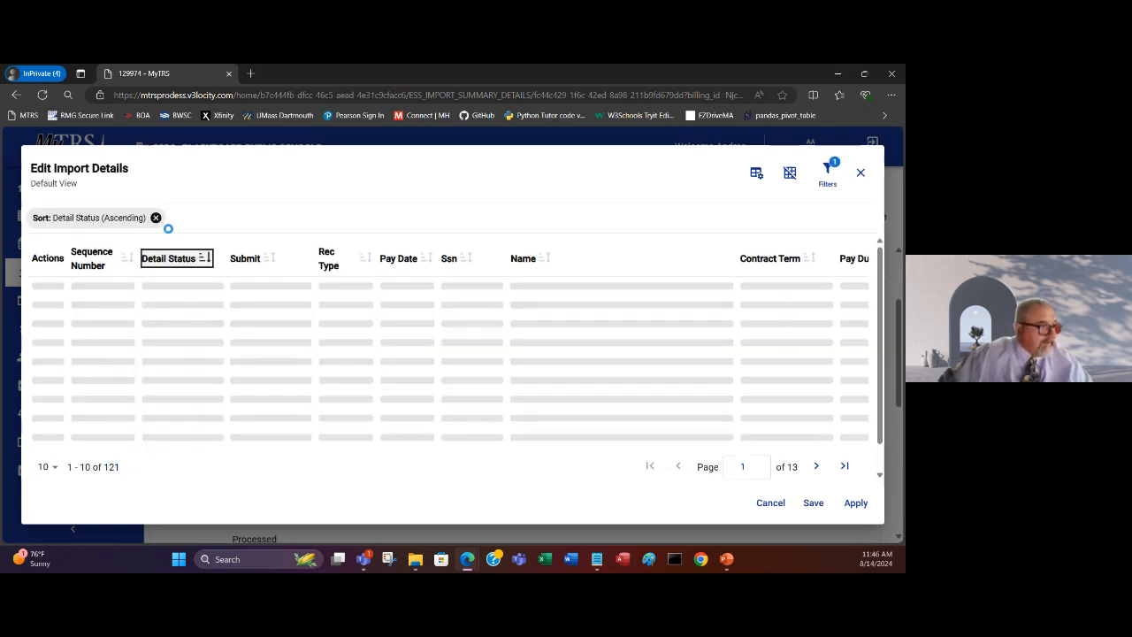
{"action": "left_click", "coordinate": [175, 259]}
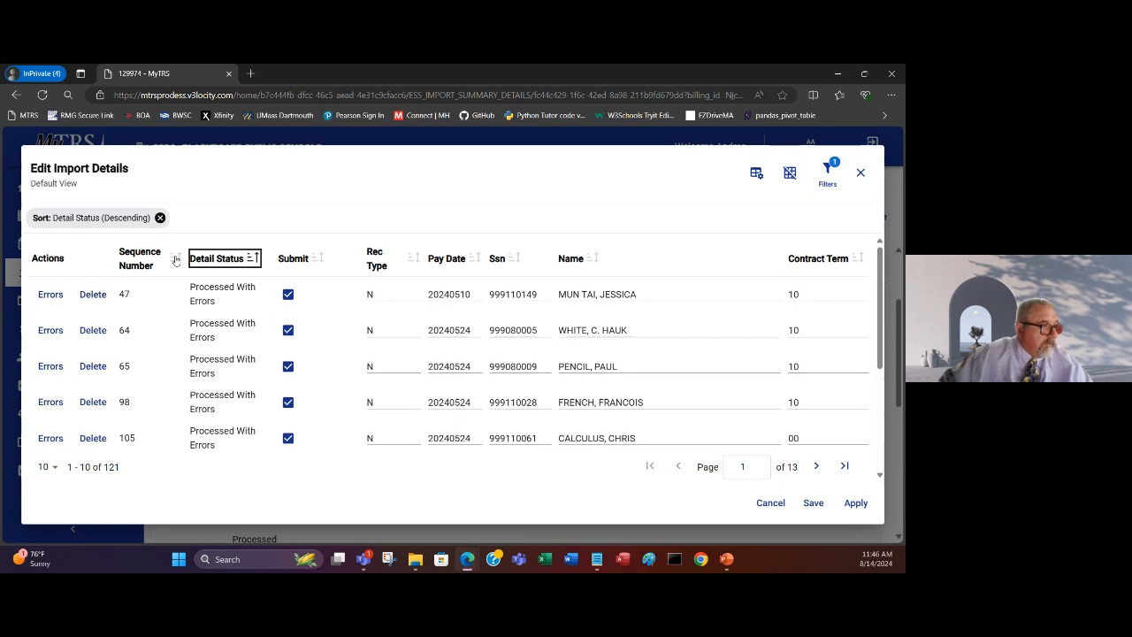
{"action": "scroll", "coordinate": [229, 286], "scroll_direction": "down", "scroll_amount": 4}
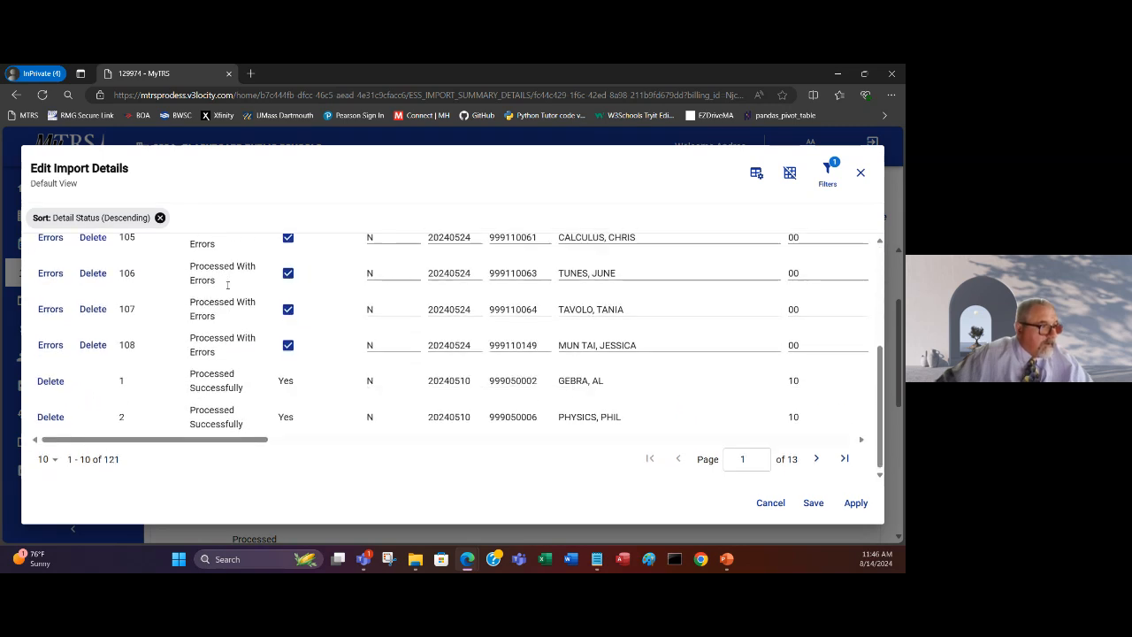
{"action": "scroll", "coordinate": [233, 305], "scroll_direction": "up", "scroll_amount": 1}
- Review the eight error rows (sequences 47–108) at the top of the sorted grid
{"action": "scroll", "coordinate": [233, 305], "scroll_direction": "up", "scroll_amount": 3}
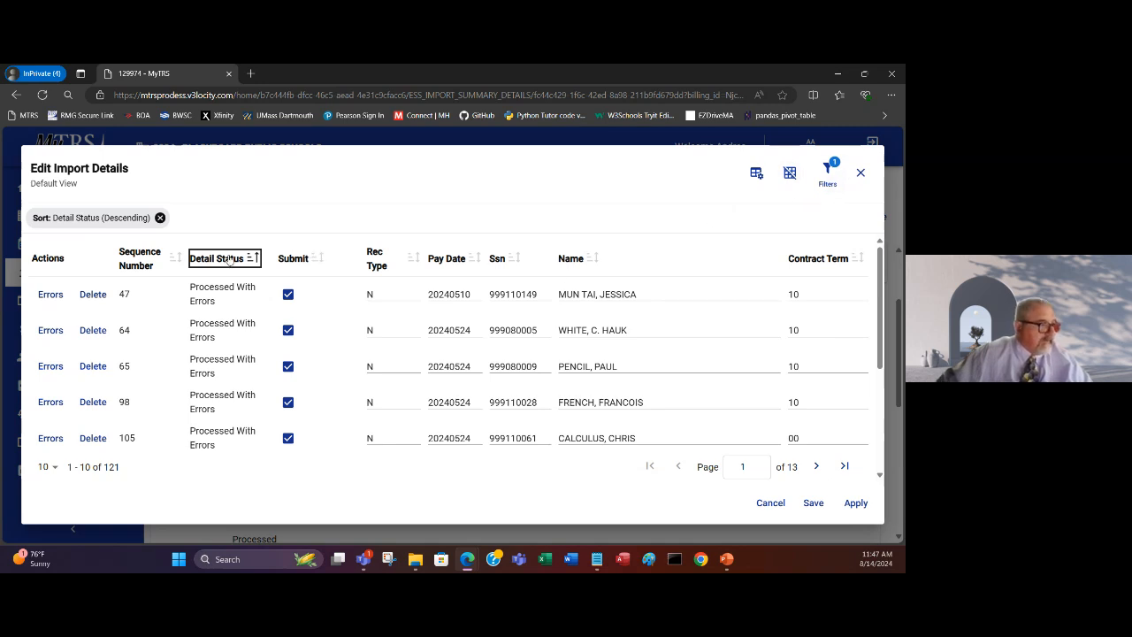
{"action": "scroll", "coordinate": [442, 295], "scroll_direction": "down", "scroll_amount": 3}
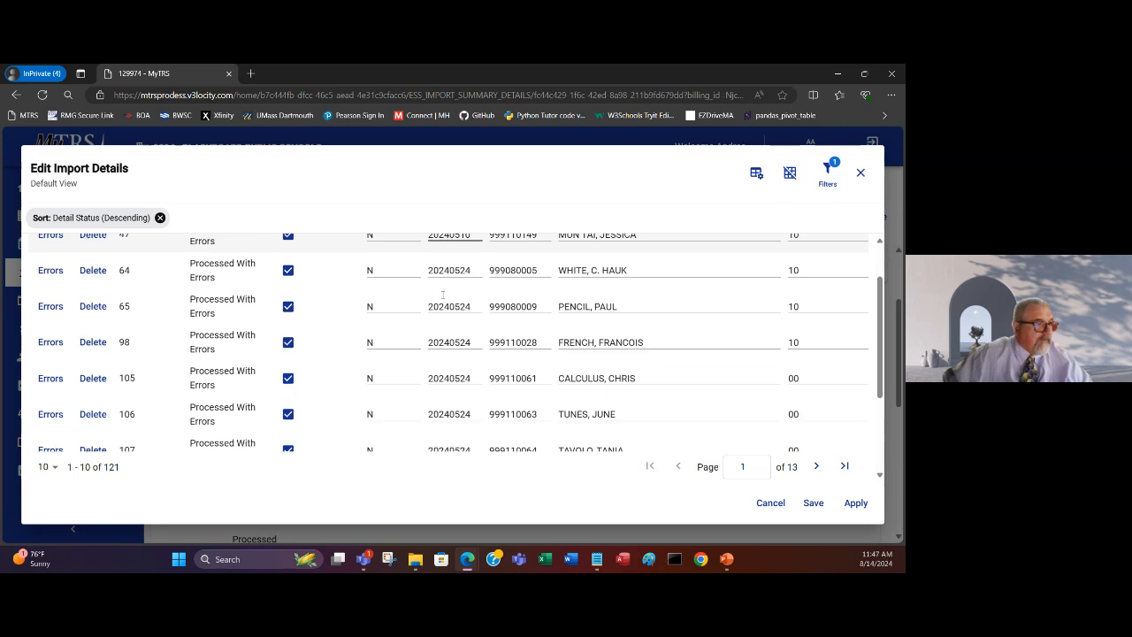
{"action": "scroll", "coordinate": [442, 295], "scroll_direction": "up", "scroll_amount": 3}
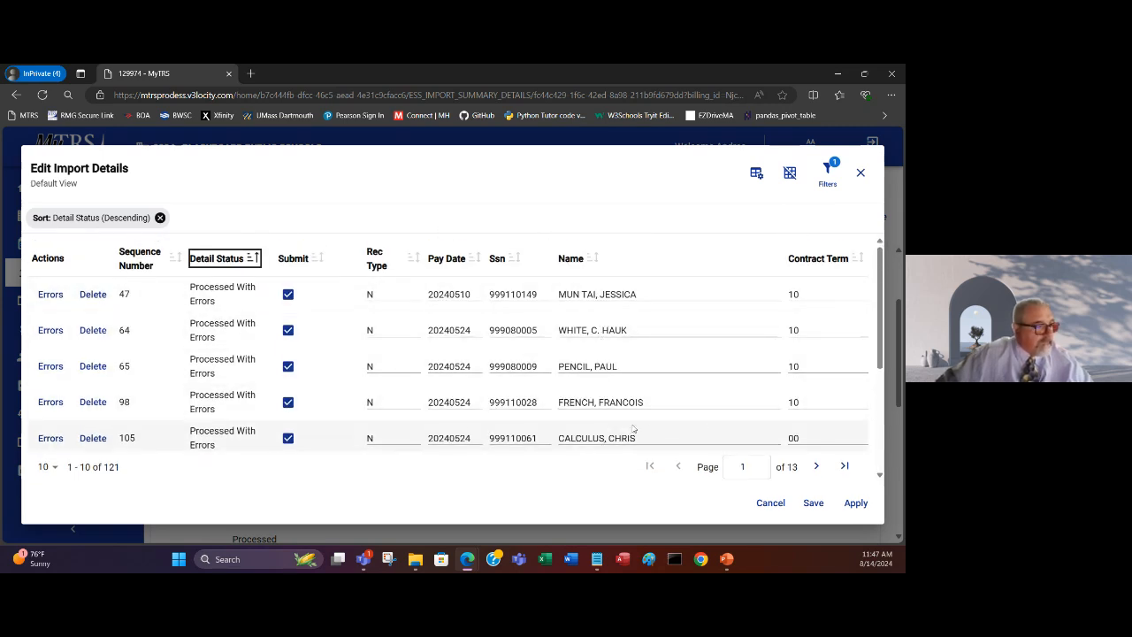
{"action": "scroll", "coordinate": [706, 349], "scroll_direction": "down", "scroll_amount": 1}
{"action": "scroll", "coordinate": [705, 349], "scroll_direction": "down", "scroll_amount": 1}
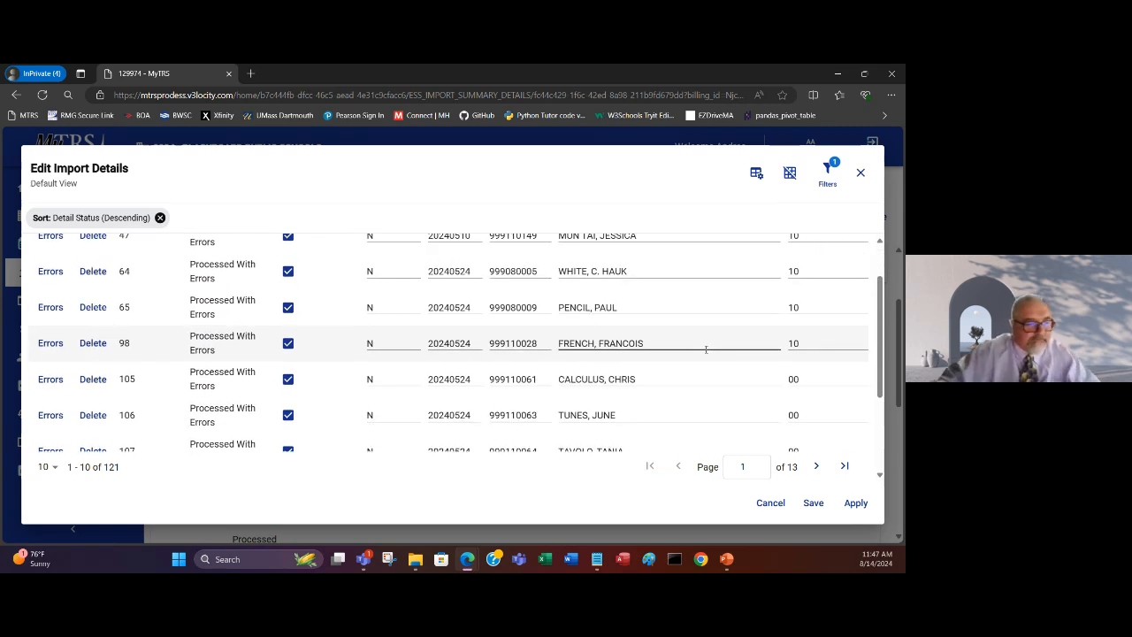
{"action": "scroll", "coordinate": [708, 371], "scroll_direction": "down", "scroll_amount": 3}
{"action": "left_click_drag", "start_coordinate": [267, 440], "coordinate": [181, 432]}
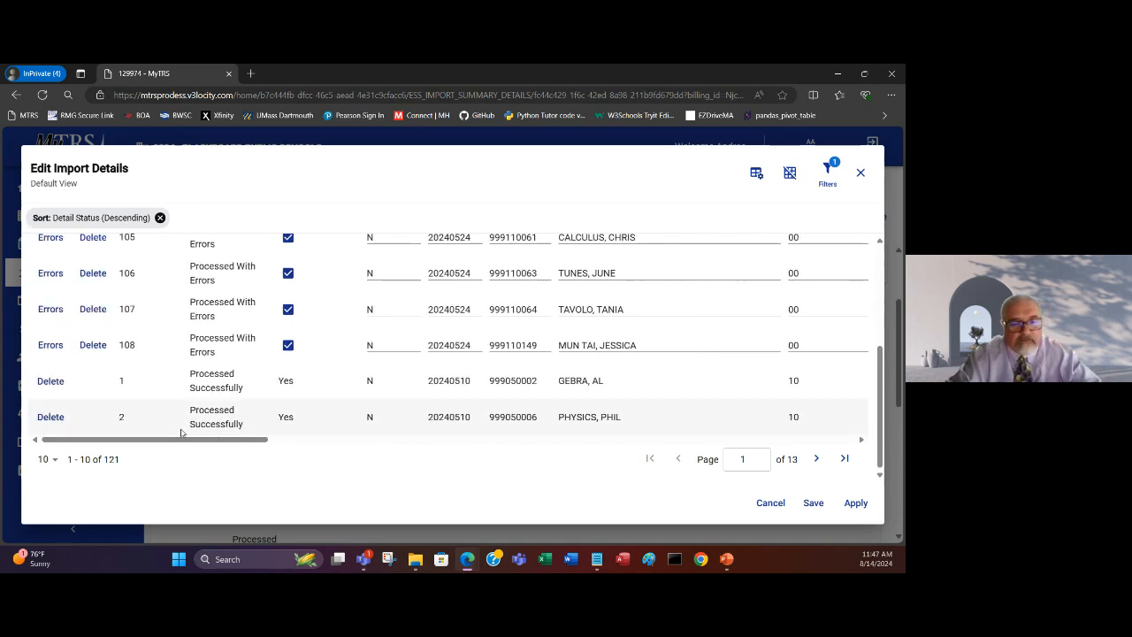
{"action": "key", "text": "ctrl+minus"}
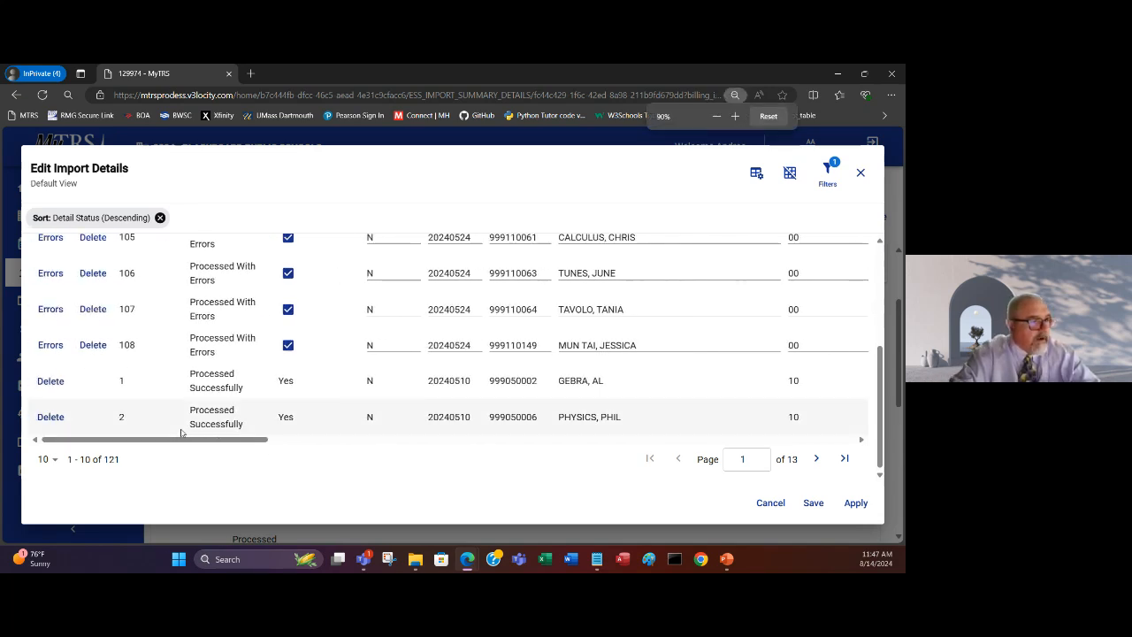
- Zoom the page to 80% and review the error rows' 00 Contract Term and Pay Duration
{"action": "key", "text": "ctrl+minus"}
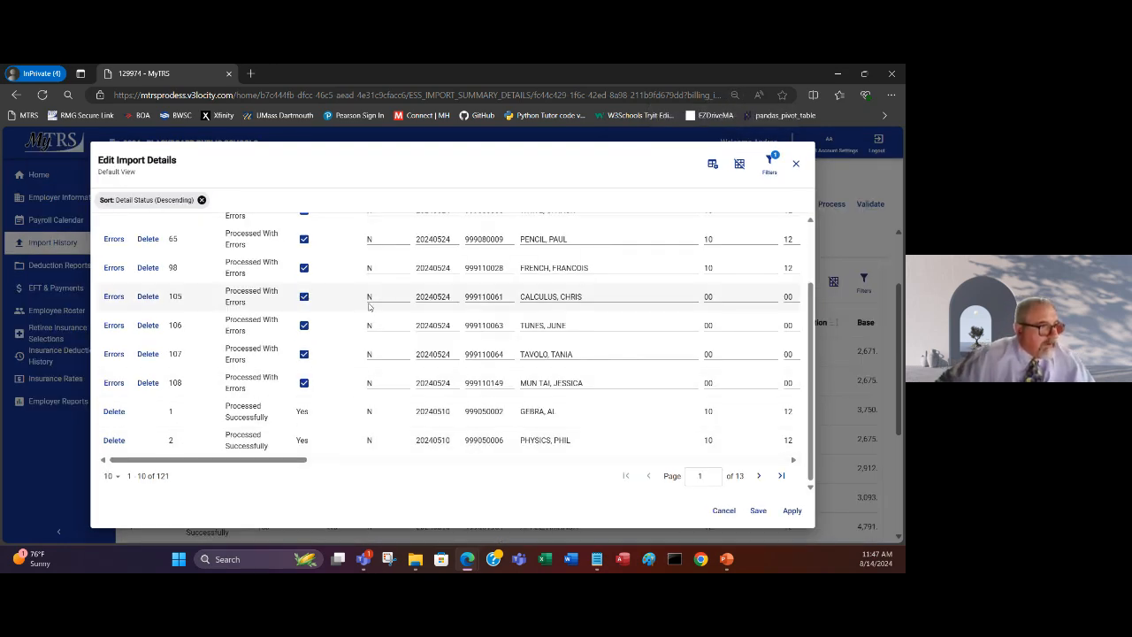
{"action": "scroll", "coordinate": [370, 307], "scroll_direction": "up", "scroll_amount": 3}
{"action": "scroll", "coordinate": [396, 309], "scroll_direction": "up", "scroll_amount": 2}
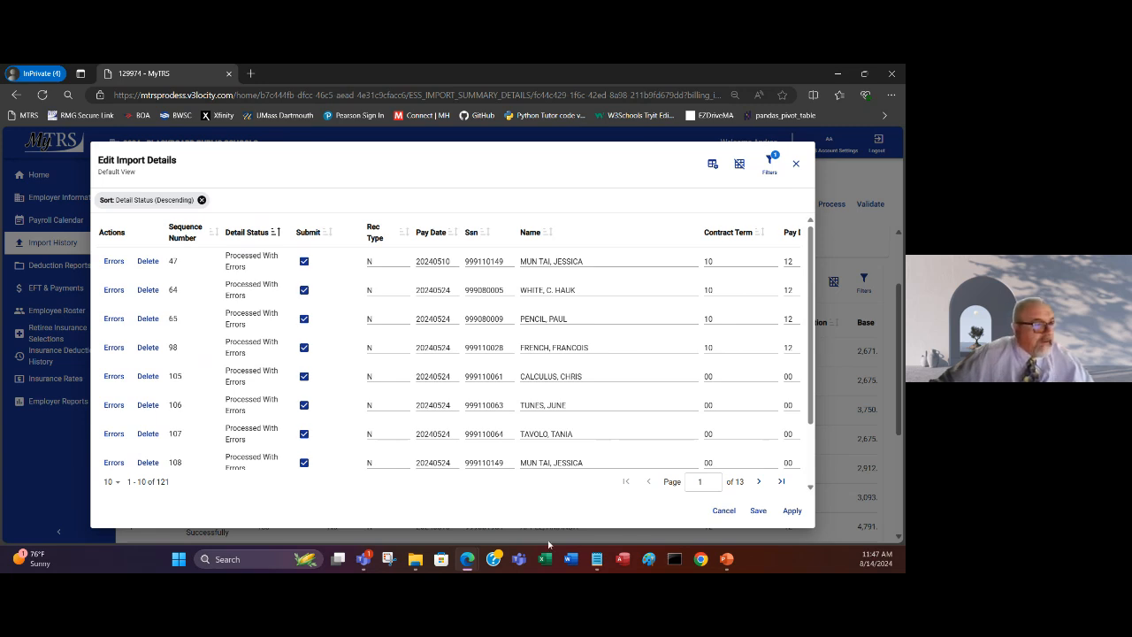
{"action": "scroll", "coordinate": [316, 463], "scroll_direction": "down", "scroll_amount": 3}
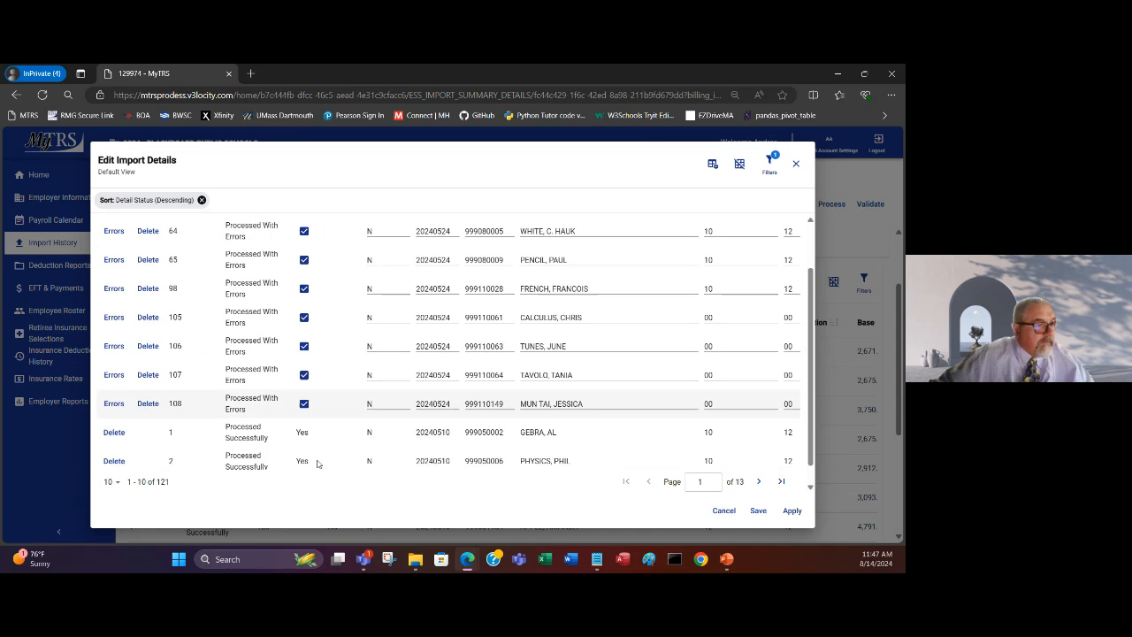
{"action": "left_click_drag", "start_coordinate": [299, 462], "coordinate": [429, 480]}
{"action": "scroll", "coordinate": [442, 450], "scroll_direction": "up", "scroll_amount": 3}
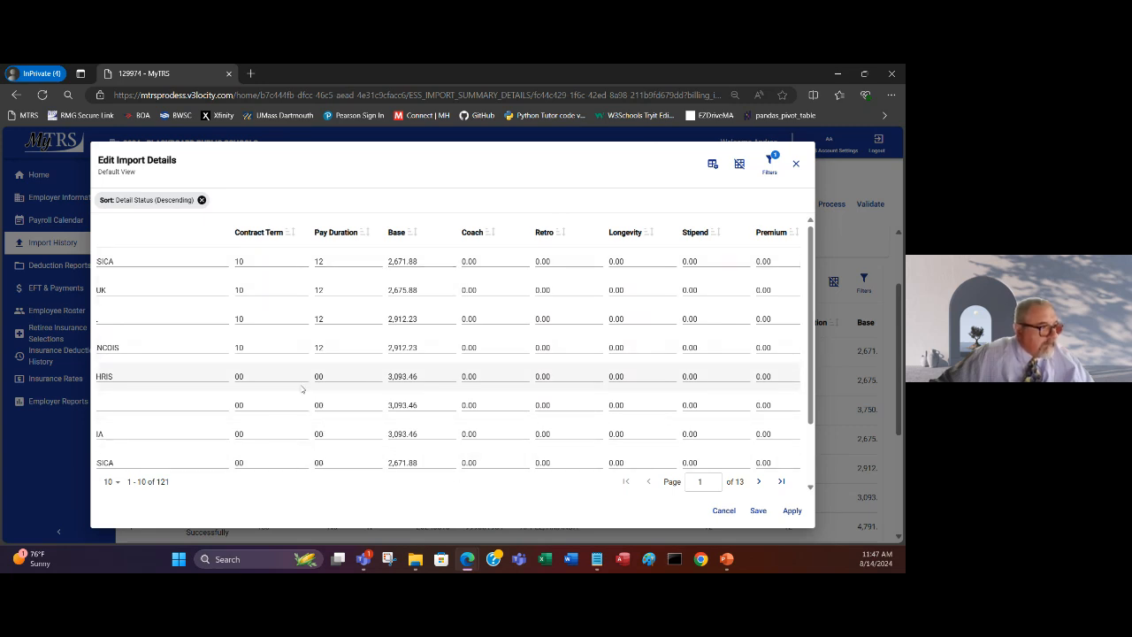
{"action": "scroll", "coordinate": [318, 416], "scroll_direction": "down", "scroll_amount": 3}
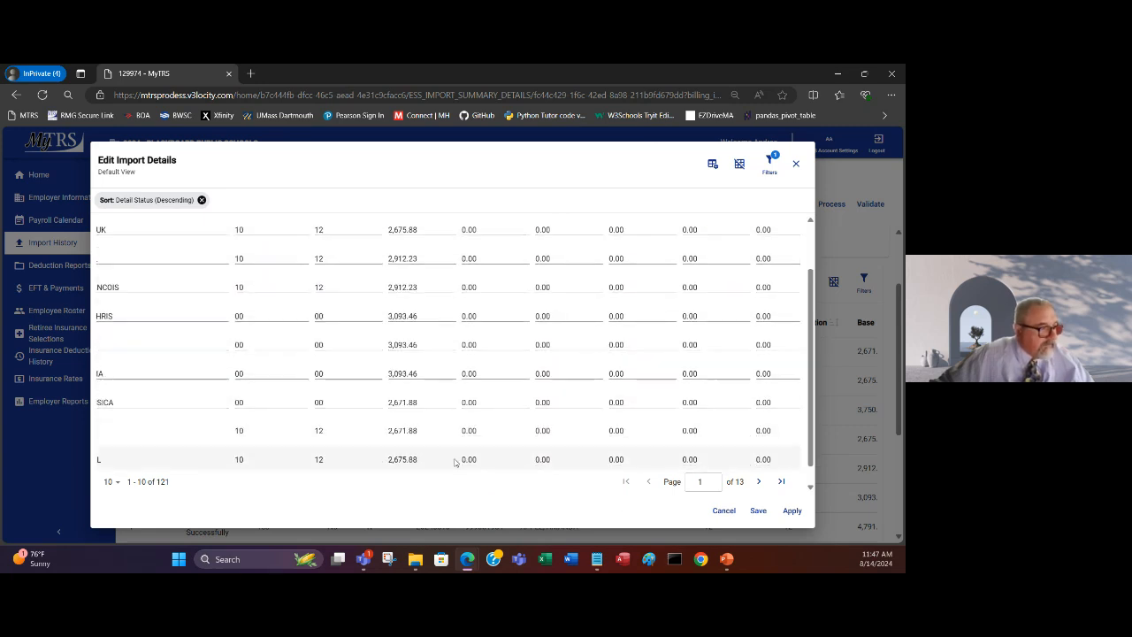
{"action": "mouse_move", "coordinate": [374, 464]}
{"action": "left_mouse_down"}
{"action": "mouse_move", "coordinate": [336, 463]}
{"action": "mouse_move", "coordinate": [358, 463]}
{"action": "left_mouse_up"}
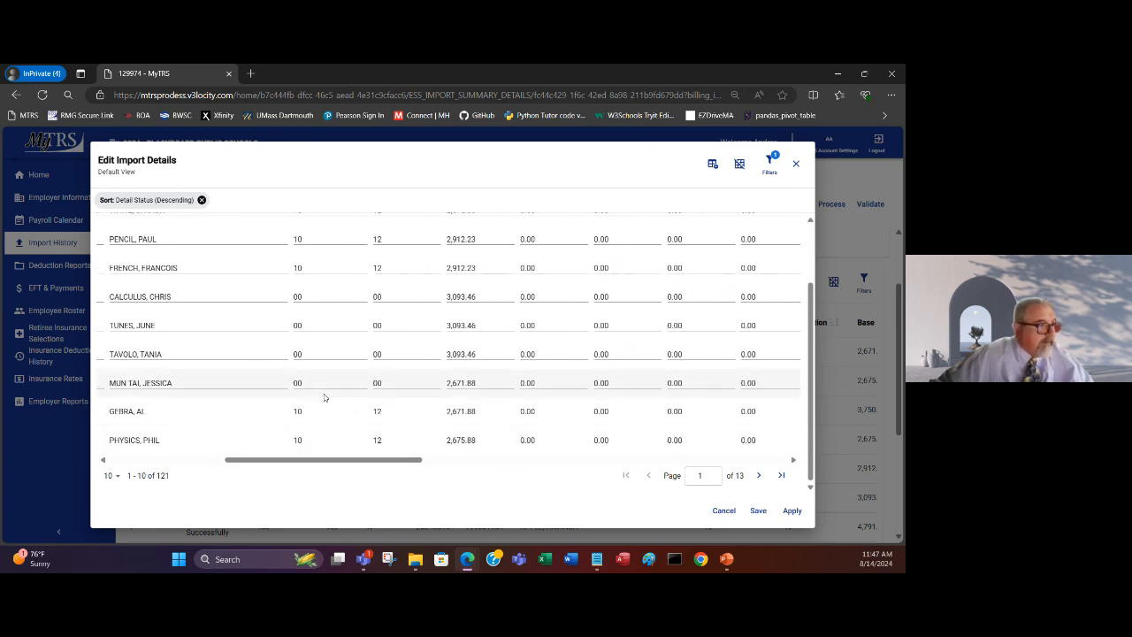
{"action": "scroll", "coordinate": [323, 398], "scroll_direction": "up", "scroll_amount": 3}
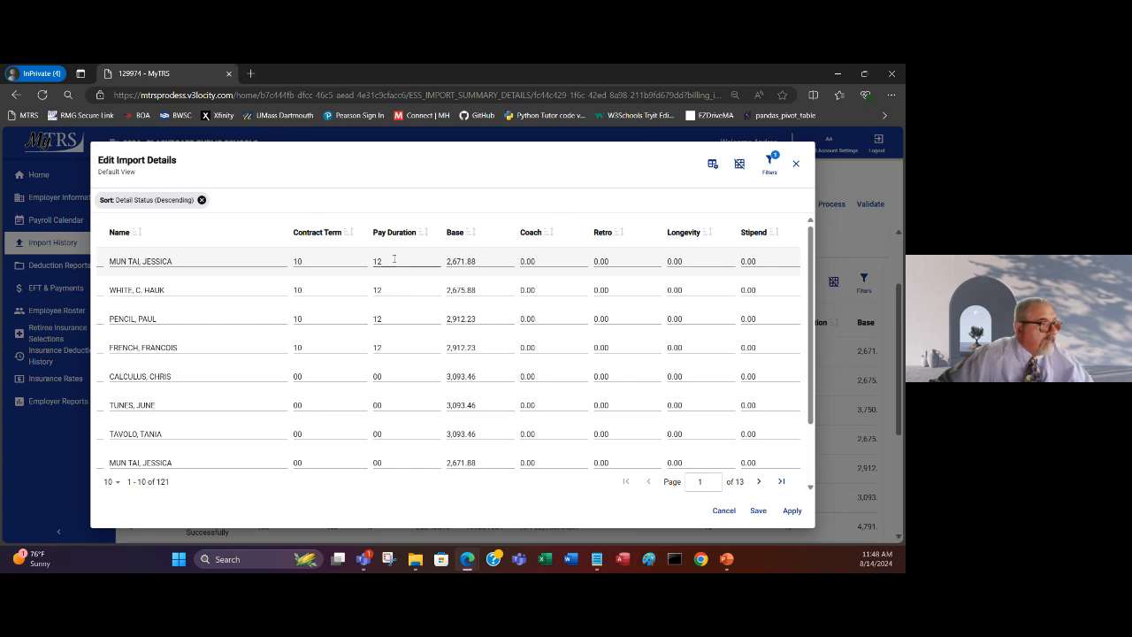
- Enter Contract Term 10 and Pay Duration 12 for the sequence 108 row
{"action": "scroll", "coordinate": [352, 413], "scroll_direction": "down", "scroll_amount": 1}
{"action": "left_click", "coordinate": [310, 402]}
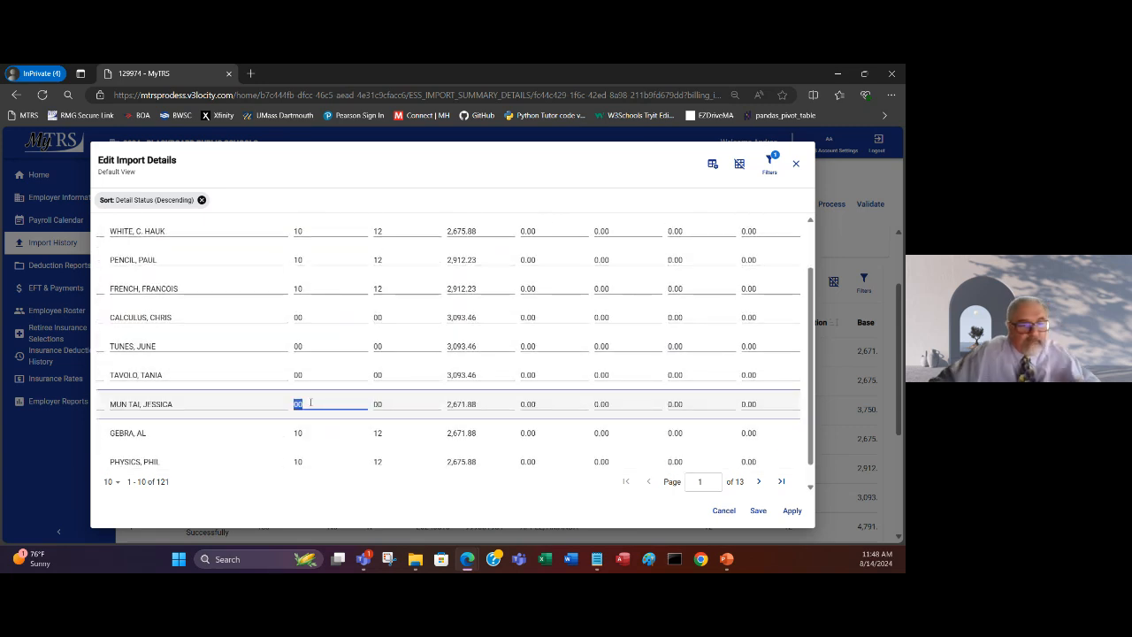
{"action": "type", "text": "10"}
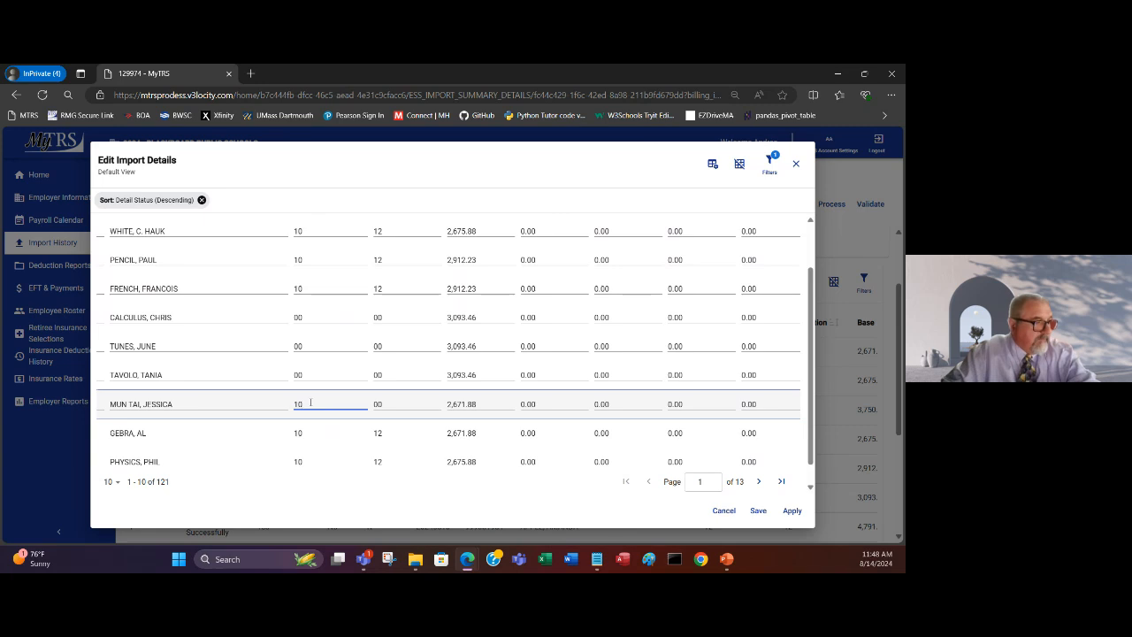
{"action": "left_click", "coordinate": [387, 407]}
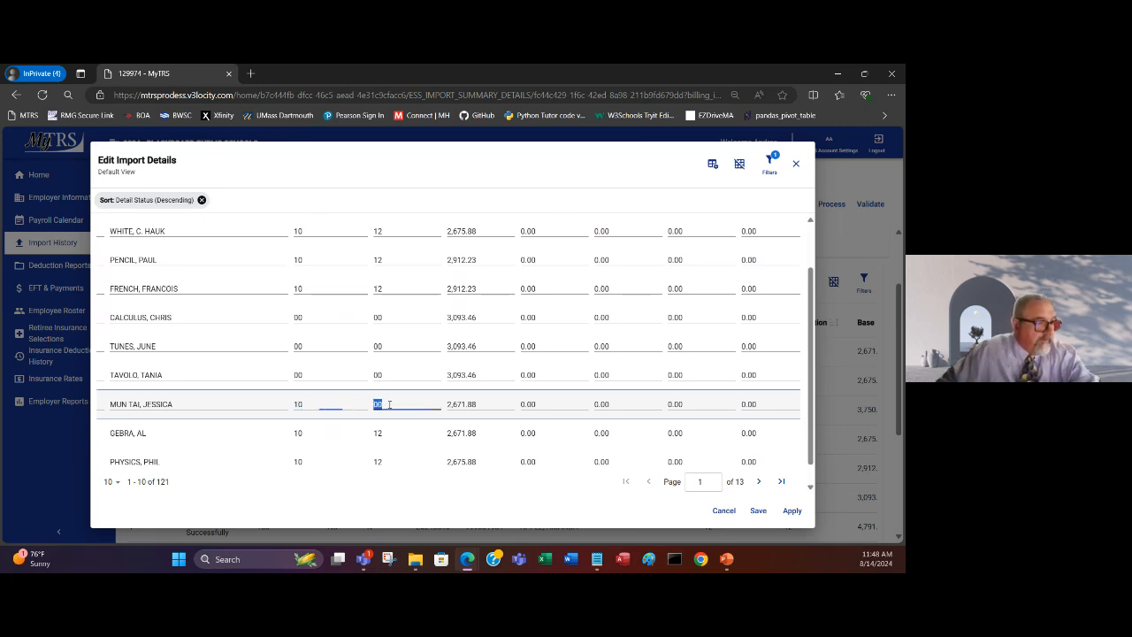
{"action": "type", "text": "12"}
{"action": "scroll", "coordinate": [389, 404], "scroll_direction": "up", "scroll_amount": 2}
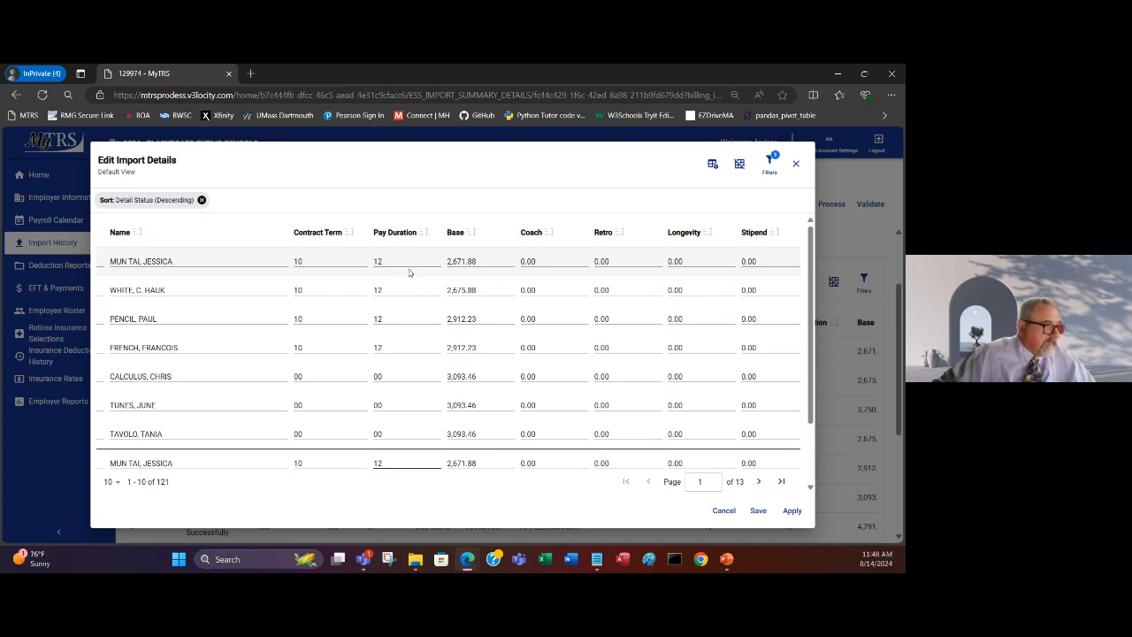
{"action": "scroll", "coordinate": [392, 424], "scroll_direction": "down", "scroll_amount": 2}
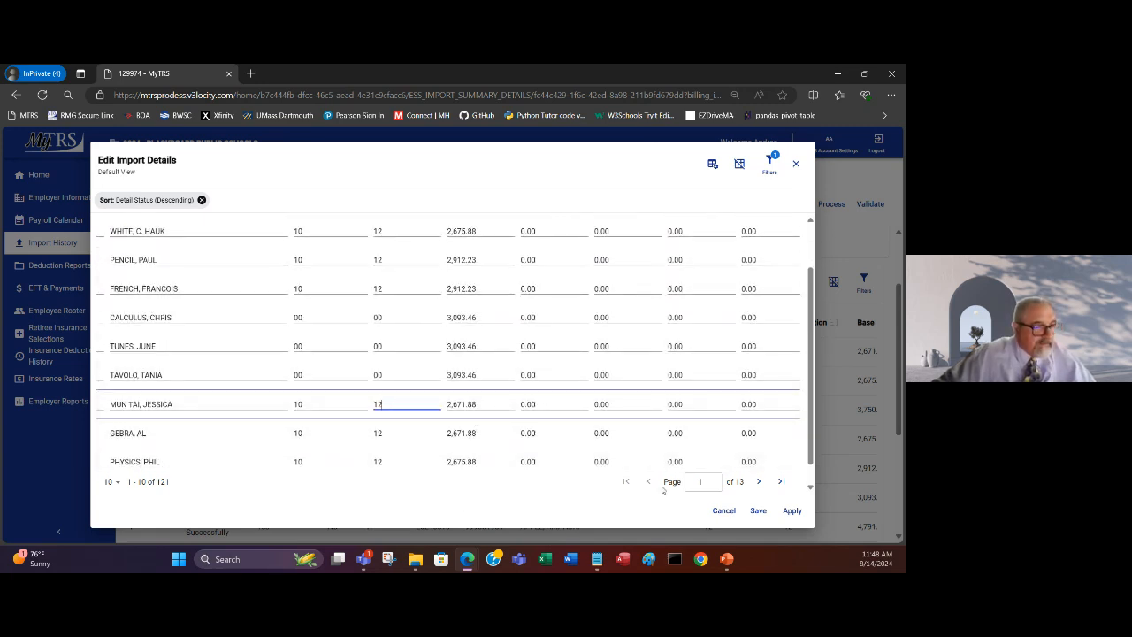
{"action": "scroll", "coordinate": [619, 464], "scroll_direction": "down", "scroll_amount": 1}
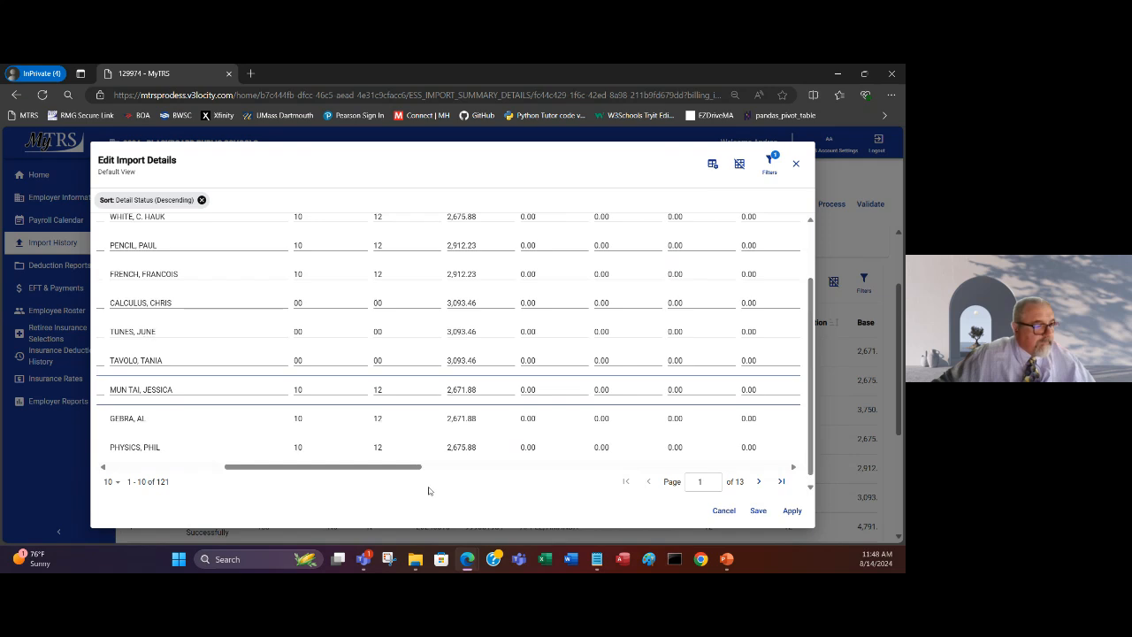
- Replace the 00 values with 26 in the 340.28 rows and the 293.91 row
{"action": "left_click_drag", "start_coordinate": [399, 473], "coordinate": [548, 478]}
{"action": "scroll", "coordinate": [466, 372], "scroll_direction": "up", "scroll_amount": 2}
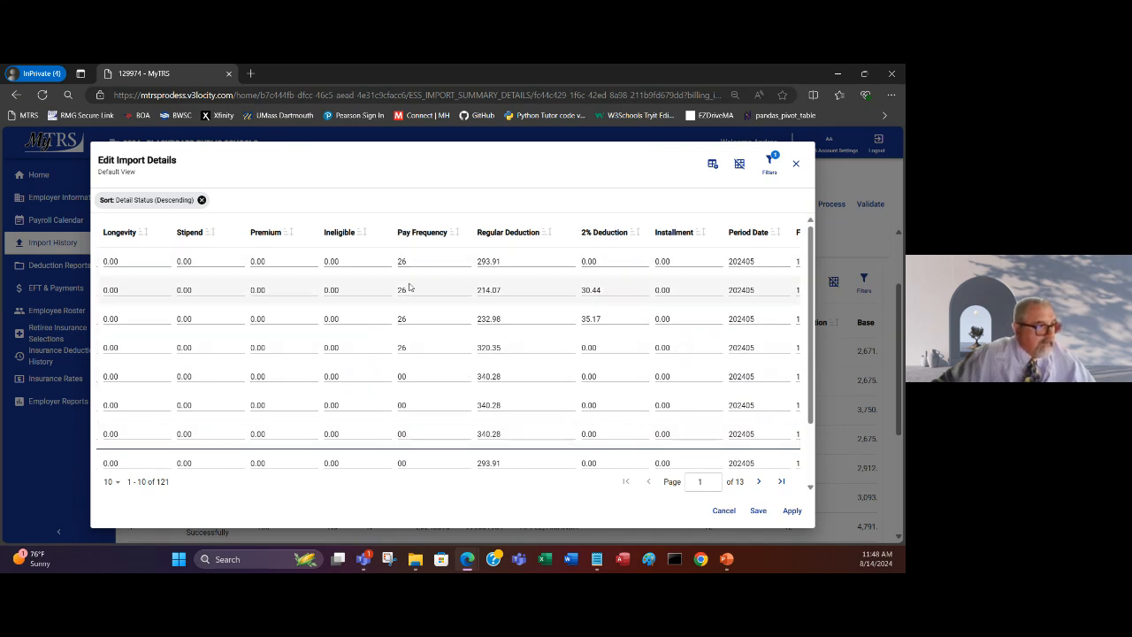
{"action": "scroll", "coordinate": [410, 395], "scroll_direction": "down", "scroll_amount": 2}
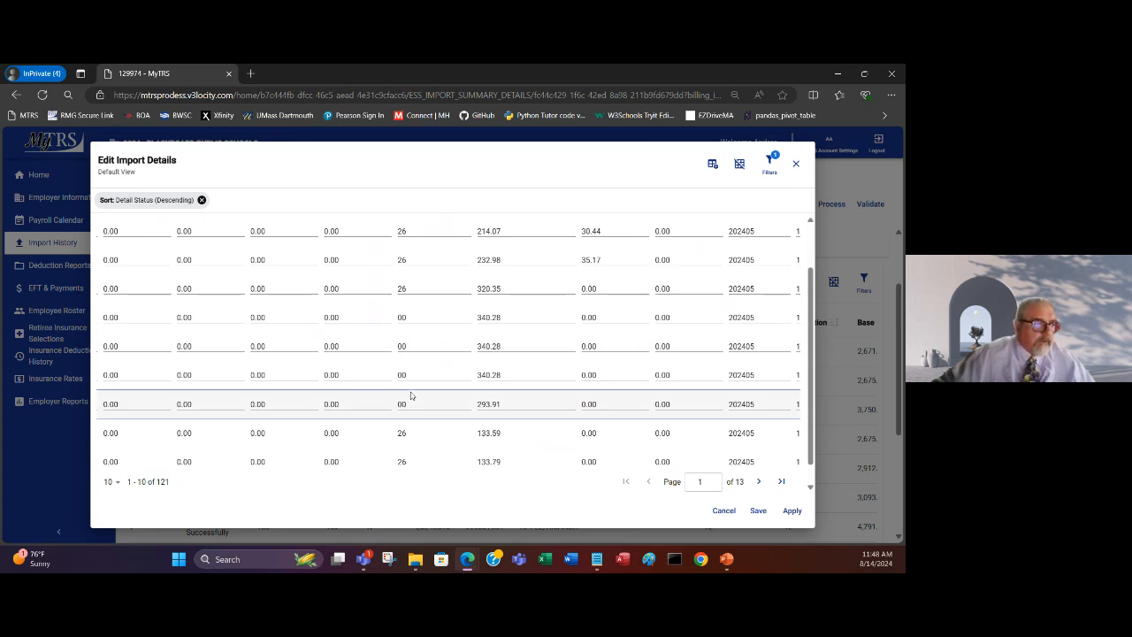
{"action": "double_click", "coordinate": [411, 315]}
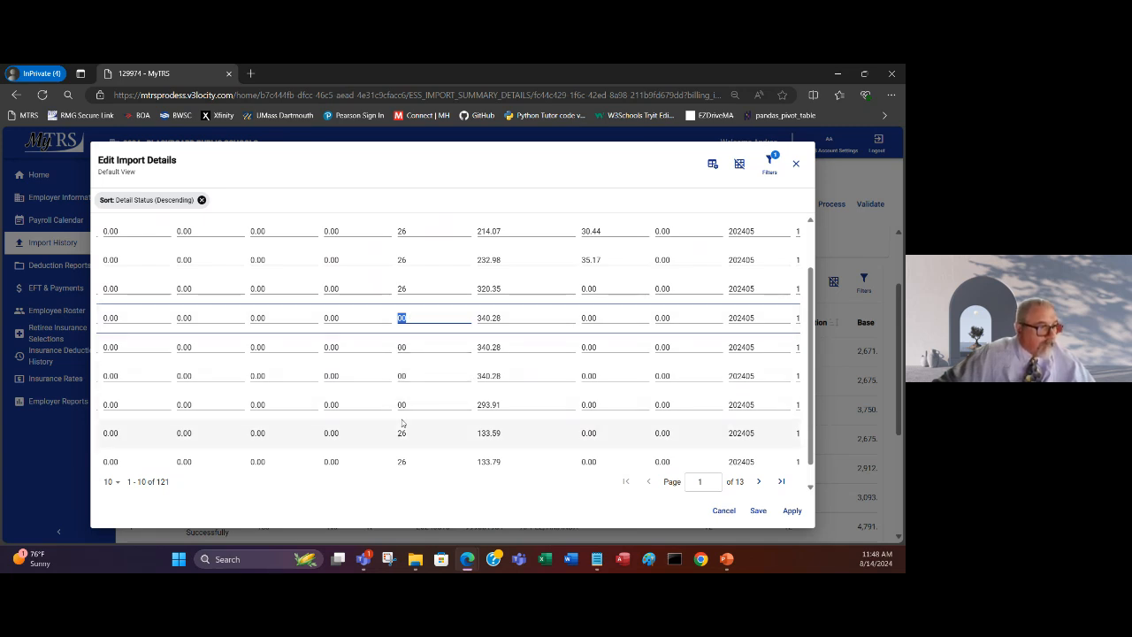
{"action": "type", "text": "26"}
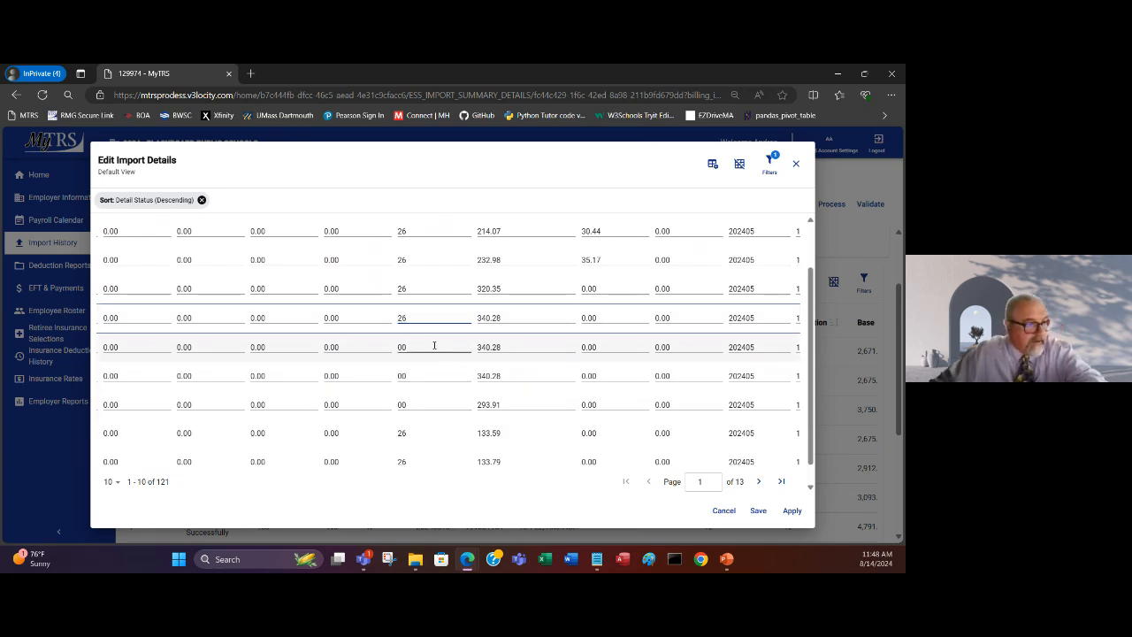
{"action": "left_click", "coordinate": [433, 345]}
{"action": "type", "text": "26"}
{"action": "left_click", "coordinate": [433, 374]}
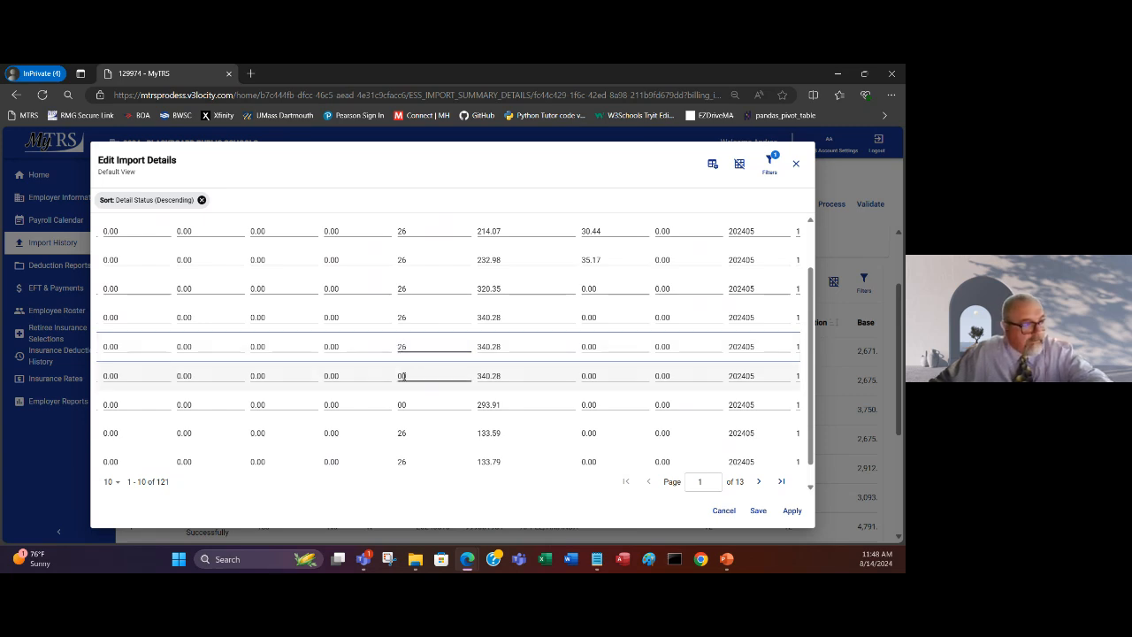
{"action": "type", "text": "26"}
{"action": "left_click", "coordinate": [441, 404]}
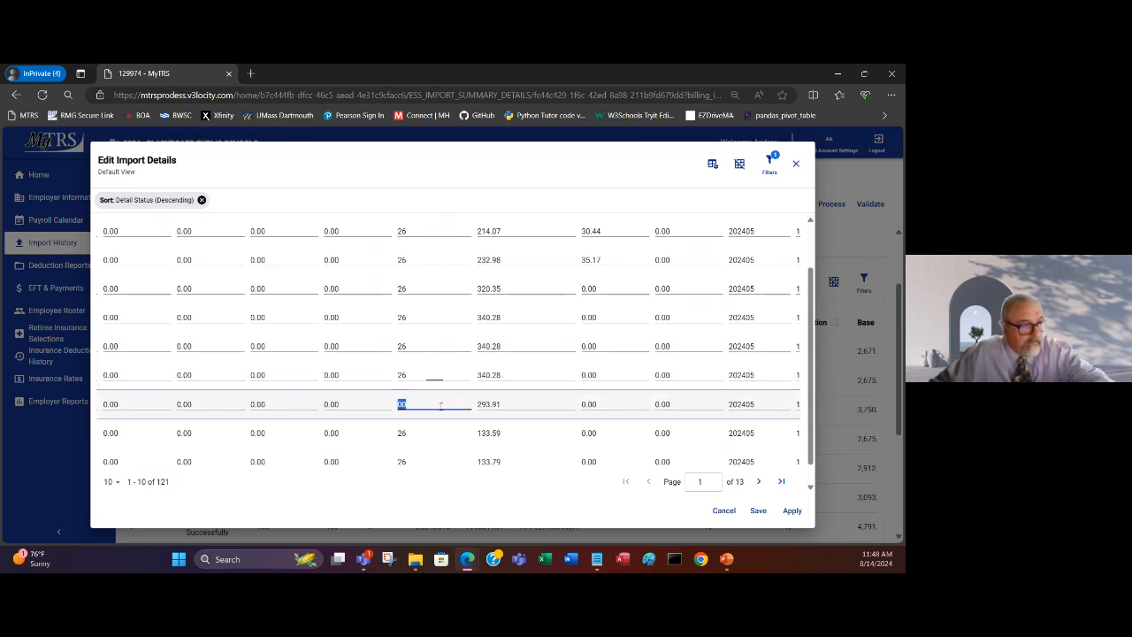
{"action": "type", "text": "26"}
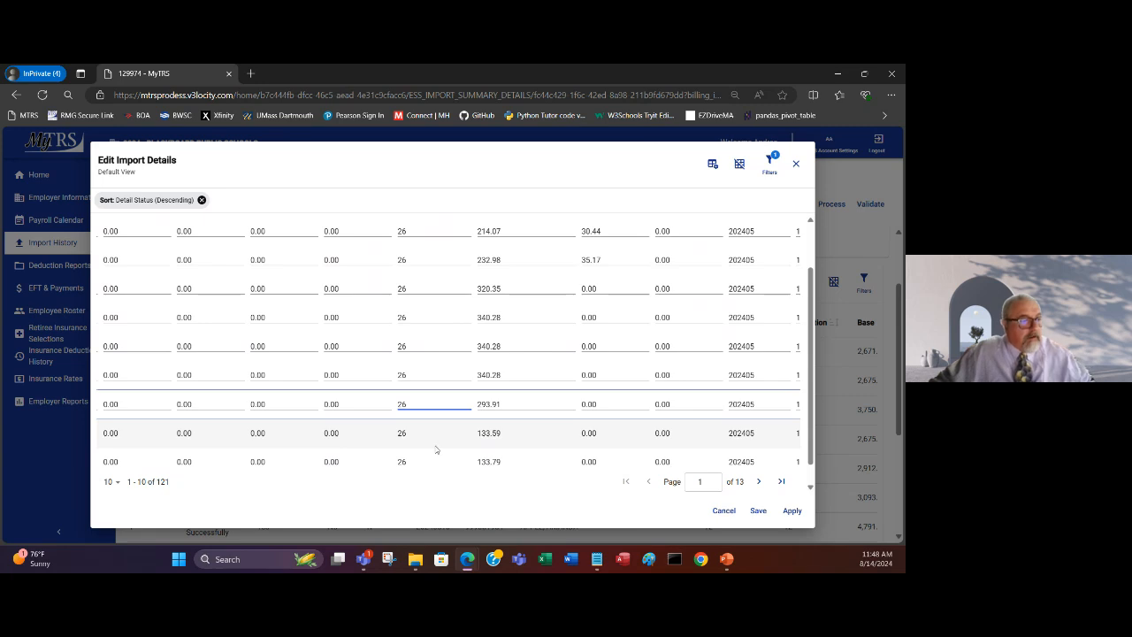
{"action": "left_click", "coordinate": [434, 450]}
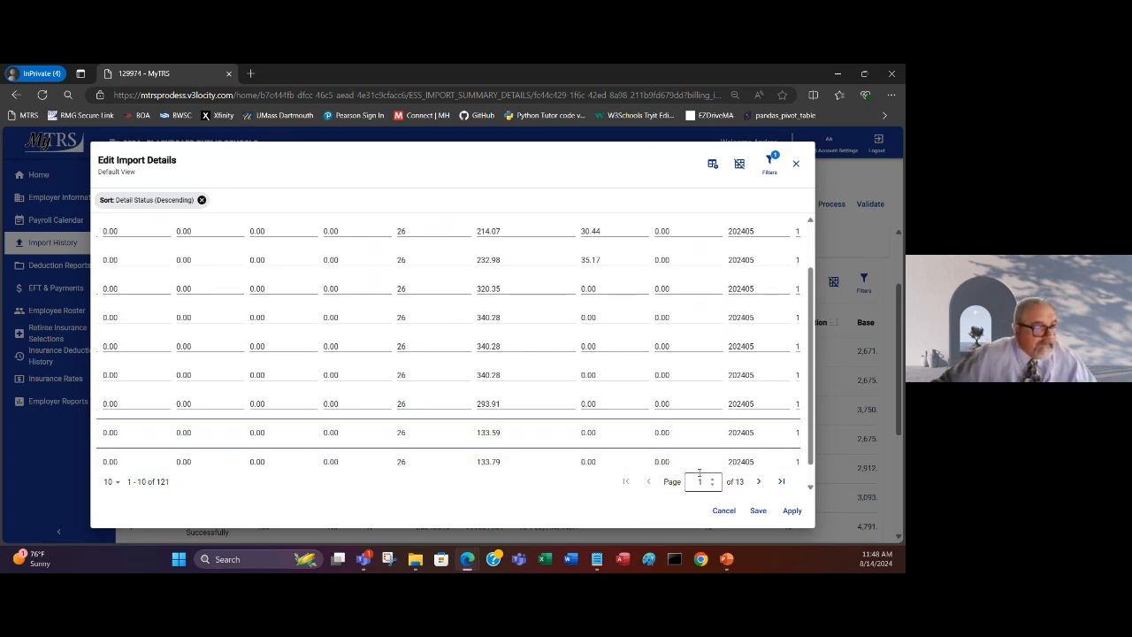
- Correct the first error row's Position from SPCH to SPEECH
{"action": "left_click_drag", "start_coordinate": [571, 460], "coordinate": [684, 471]}
{"action": "scroll", "coordinate": [526, 396], "scroll_direction": "up", "scroll_amount": 2}
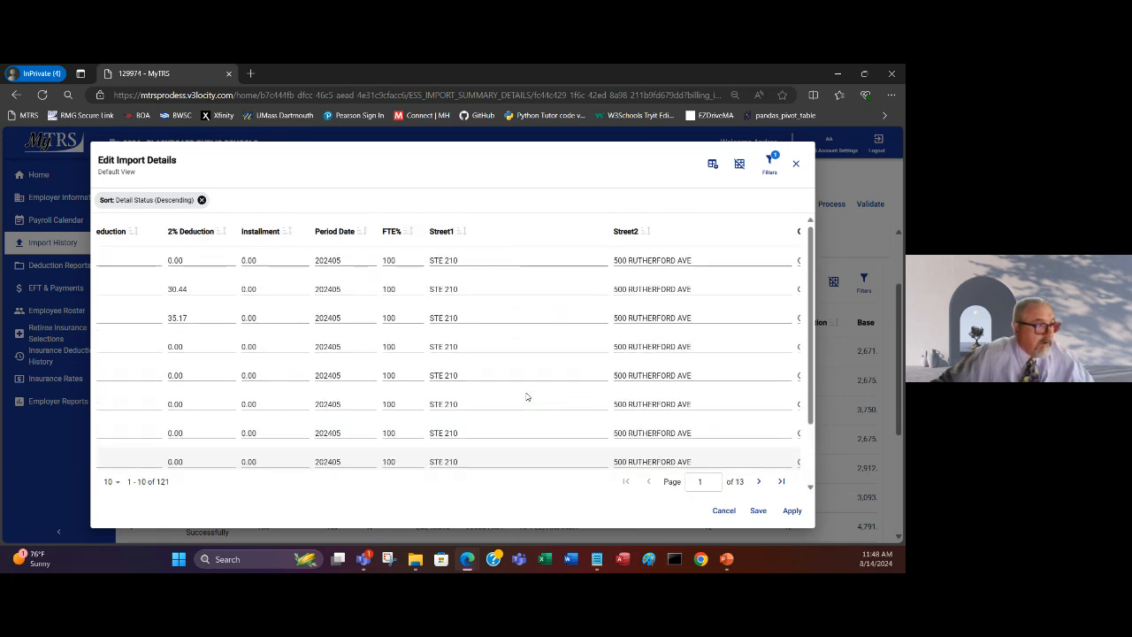
{"action": "scroll", "coordinate": [526, 396], "scroll_direction": "down", "scroll_amount": 2}
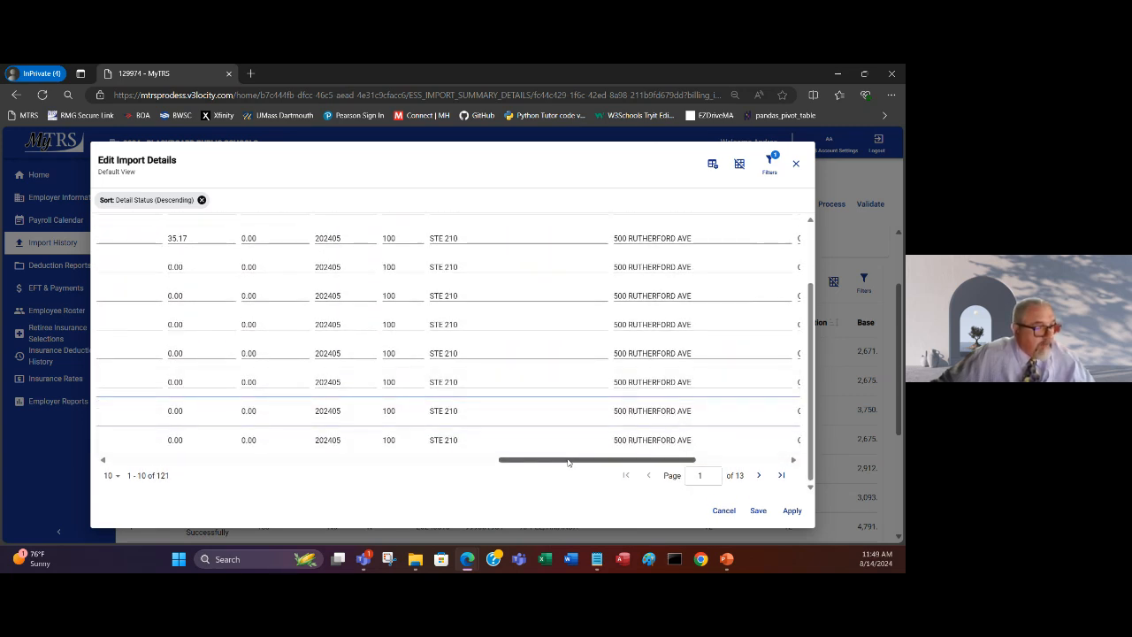
{"action": "left_click_drag", "start_coordinate": [569, 462], "coordinate": [668, 469]}
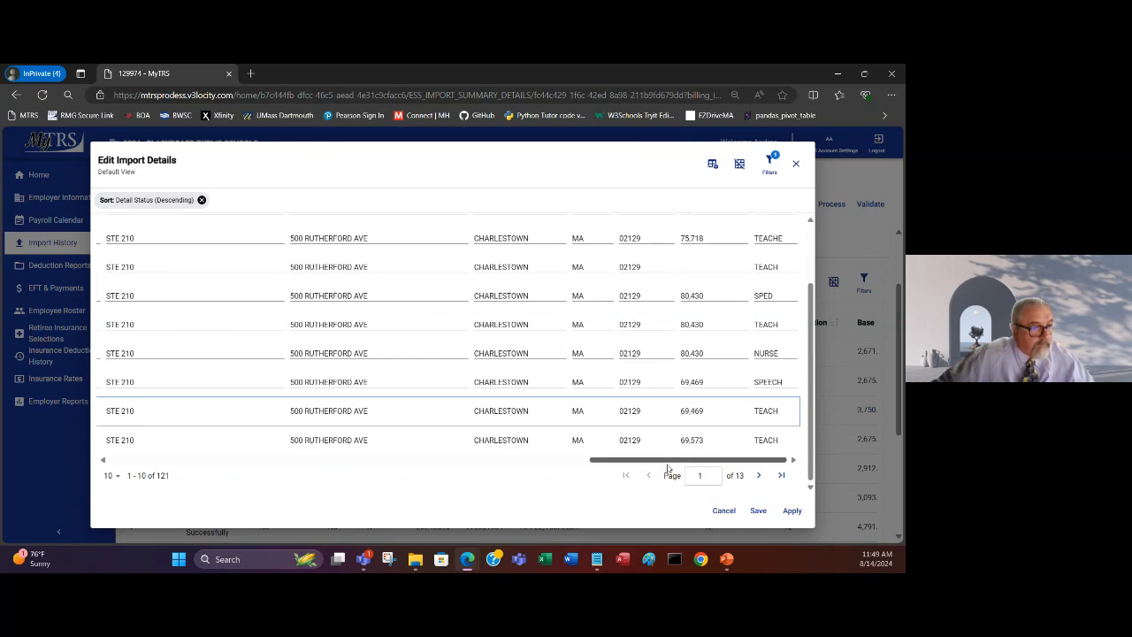
{"action": "scroll", "coordinate": [632, 353], "scroll_direction": "up", "scroll_amount": 2}
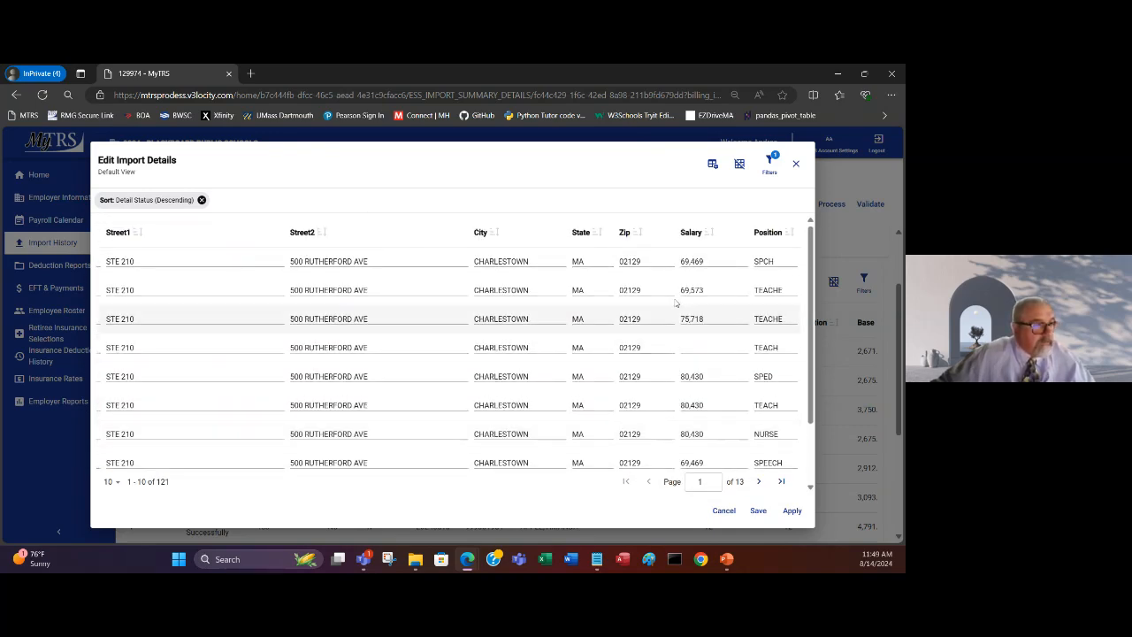
{"action": "double_click", "coordinate": [764, 262]}
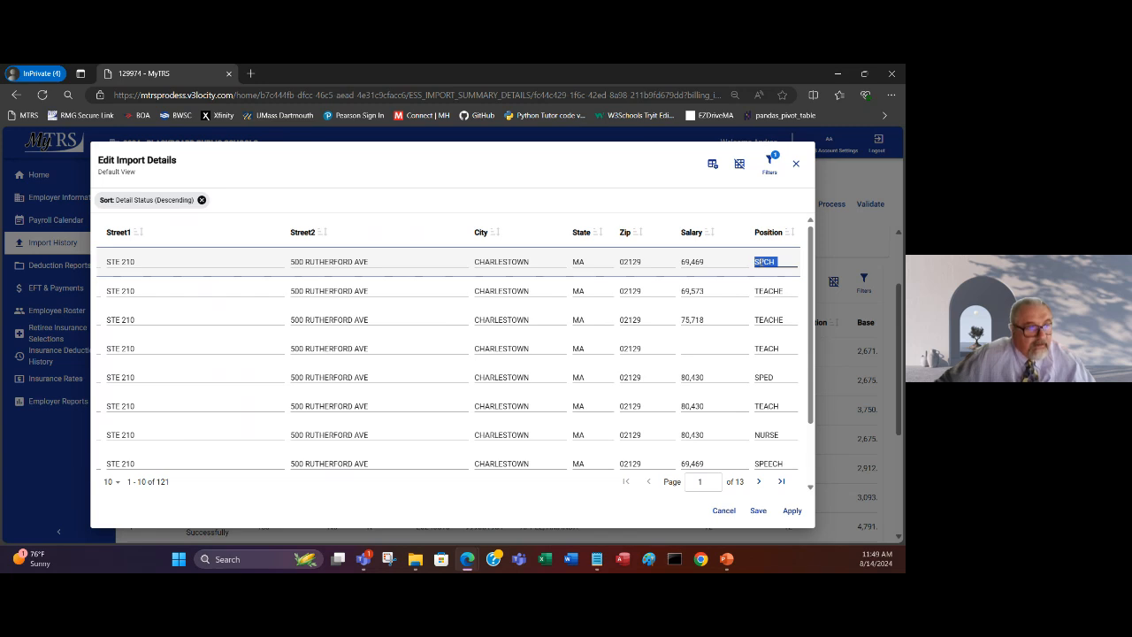
{"action": "left_click", "coordinate": [767, 262]}
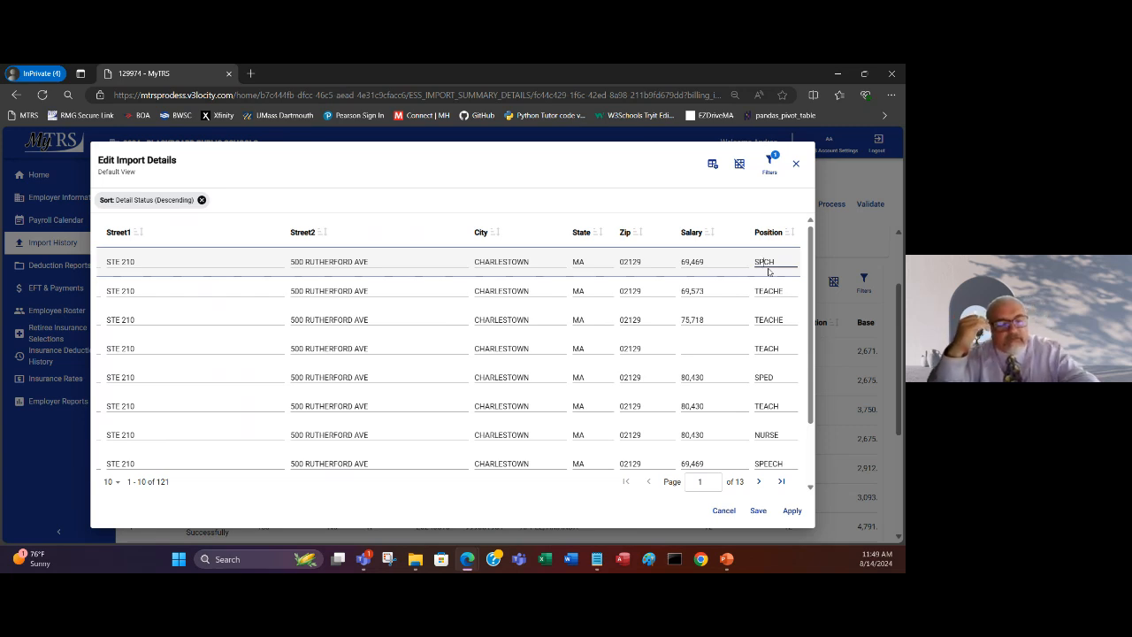
{"action": "type", "text": "EE"}
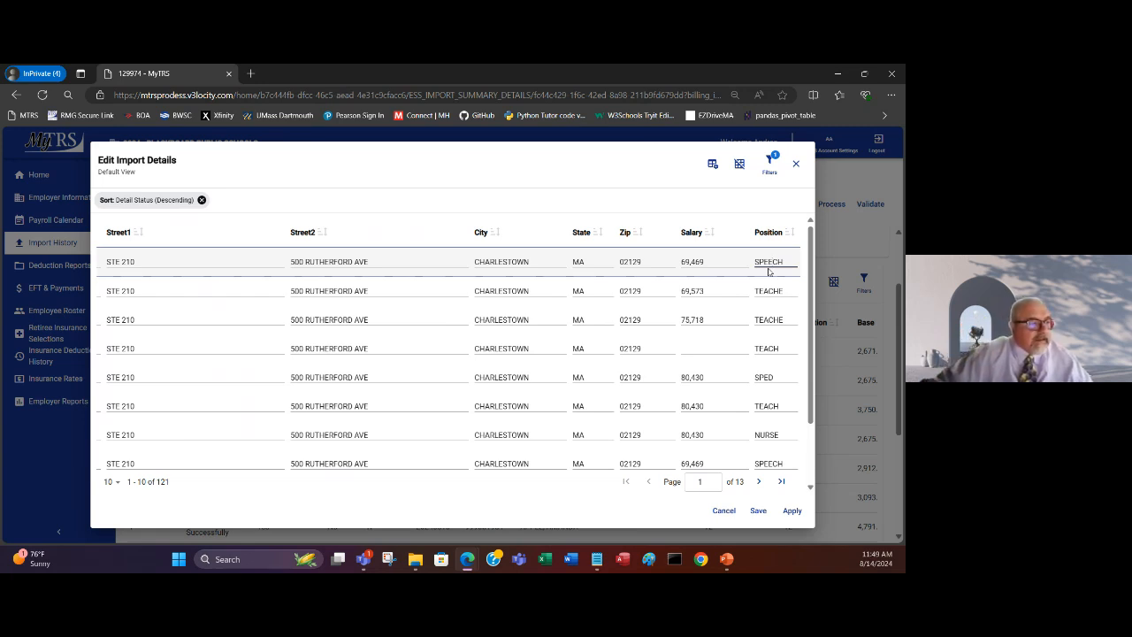
- Delete the trailing E so the TEACHE positions read TEACH
{"action": "left_click", "coordinate": [778, 283]}
{"action": "double_click", "coordinate": [780, 295]}
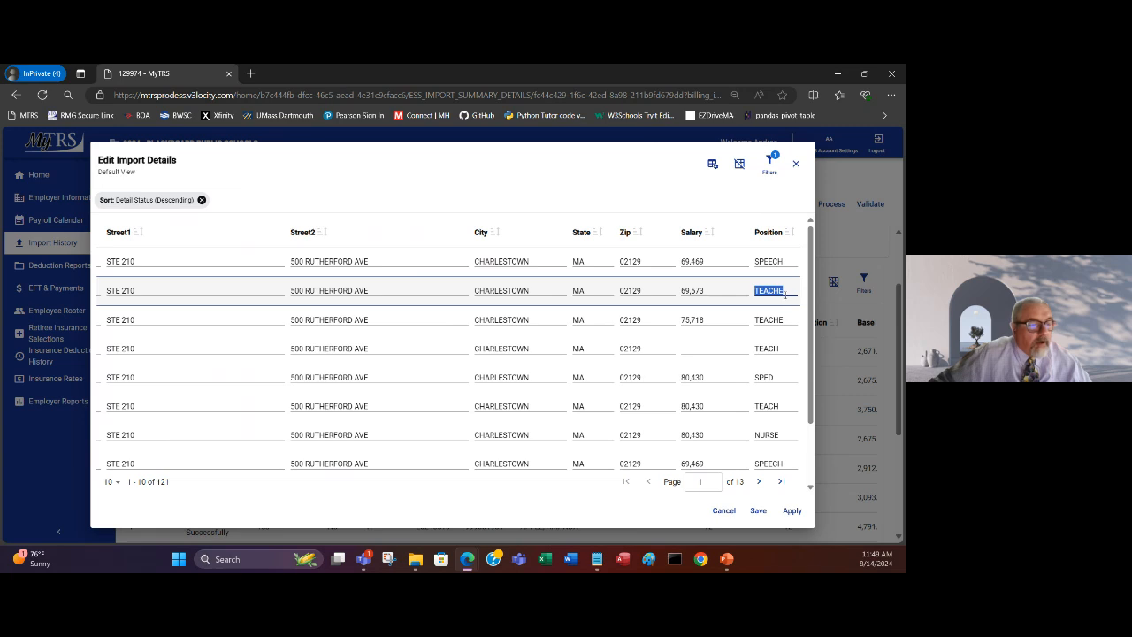
{"action": "left_click", "coordinate": [788, 294]}
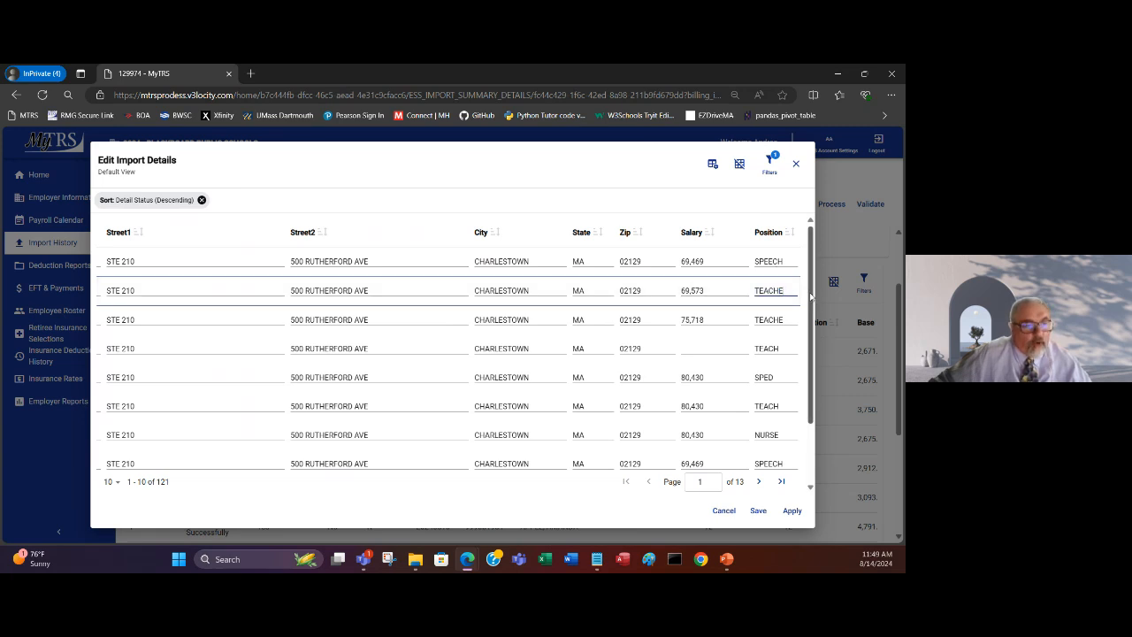
{"action": "double_click", "coordinate": [780, 292]}
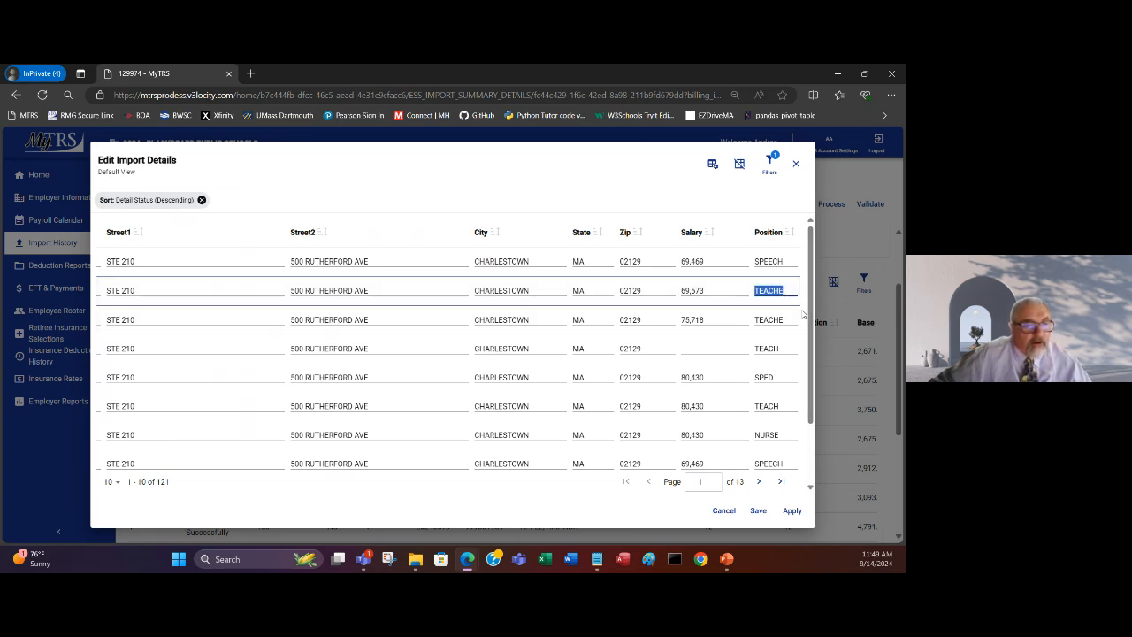
{"action": "left_click", "coordinate": [780, 294]}
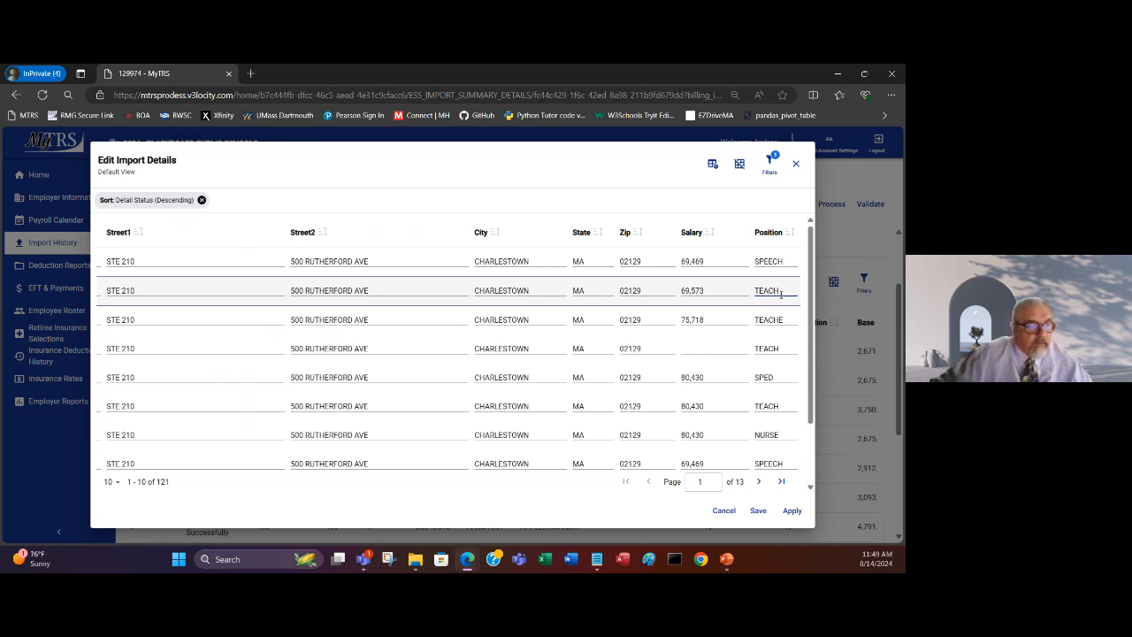
{"action": "double_click", "coordinate": [780, 319]}
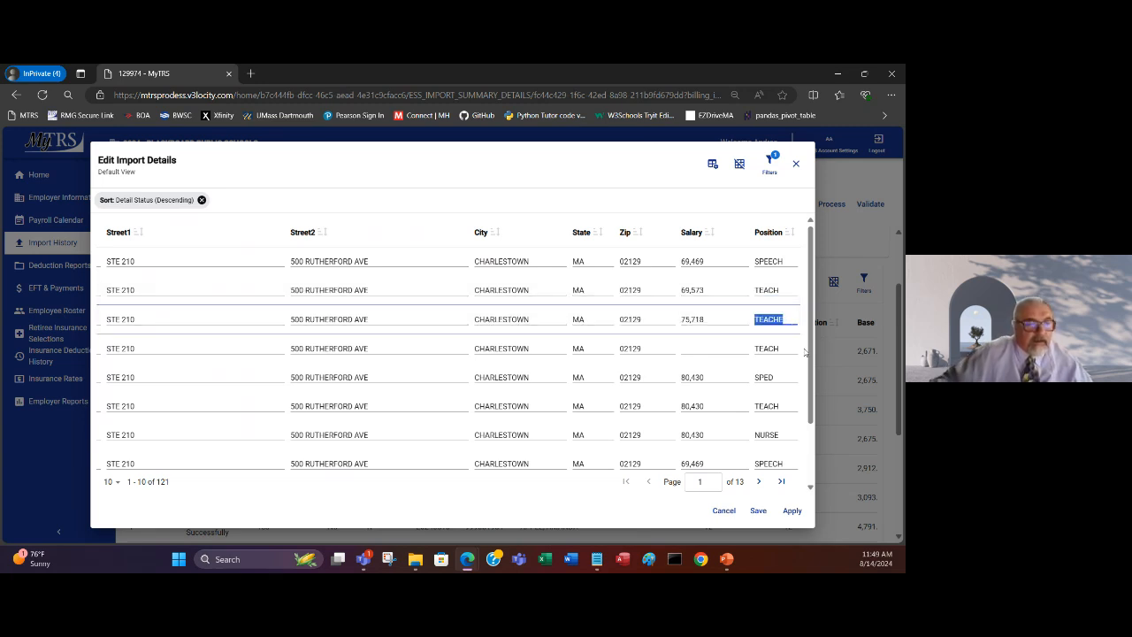
{"action": "key", "text": "shift+Tab"}
{"action": "key", "text": "Tab"}
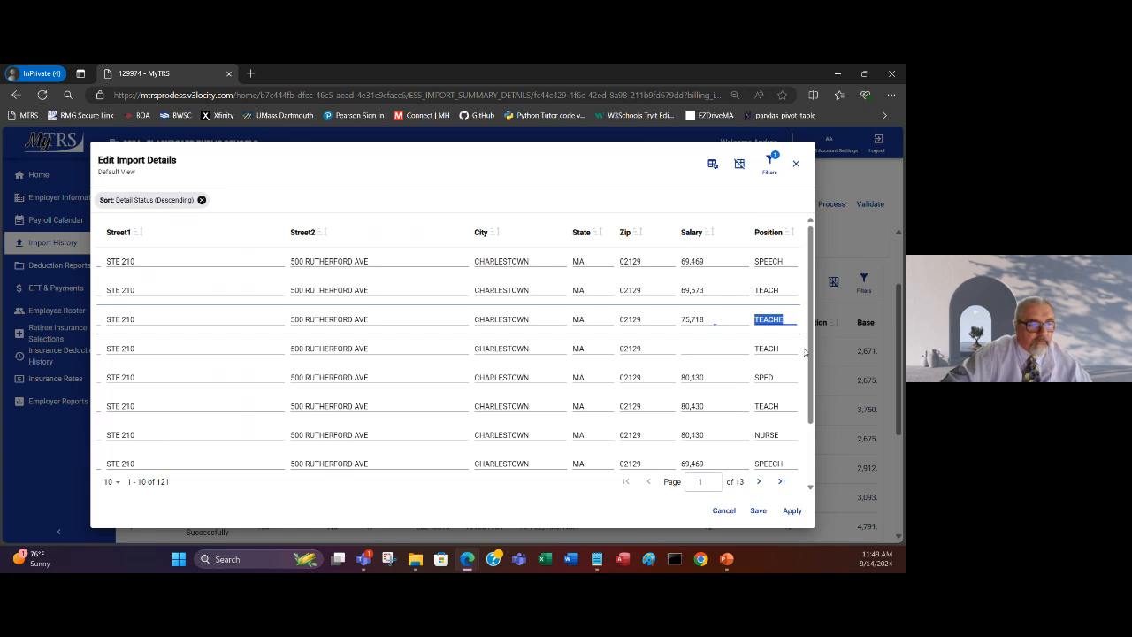
{"action": "key", "text": "End"}
{"action": "key", "text": "BackSpace"}
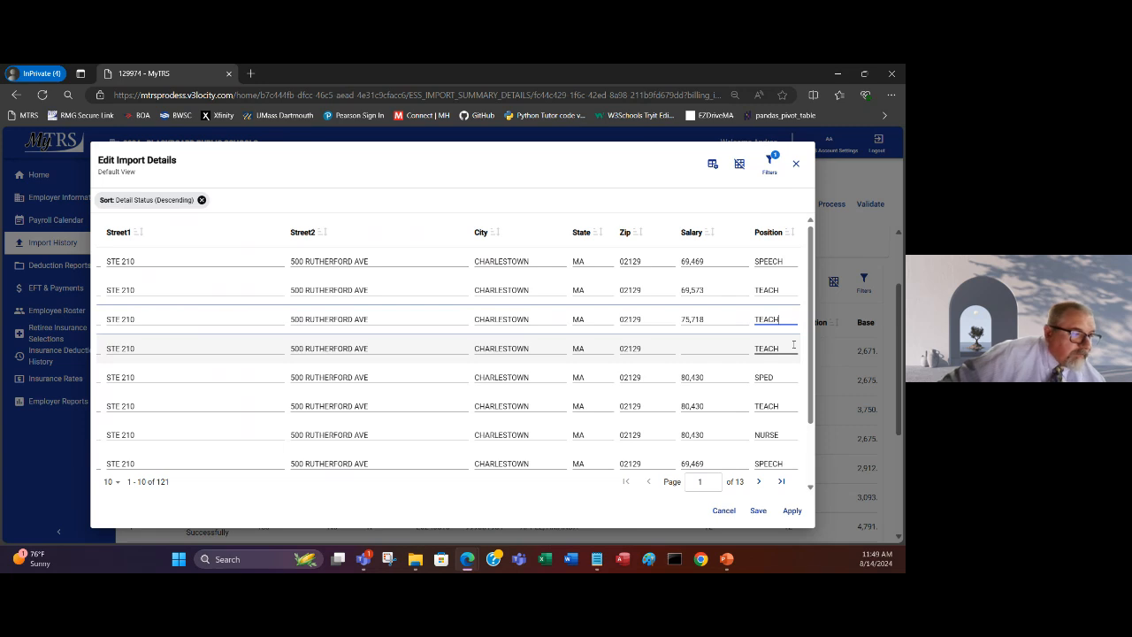
{"action": "left_click", "coordinate": [710, 345]}
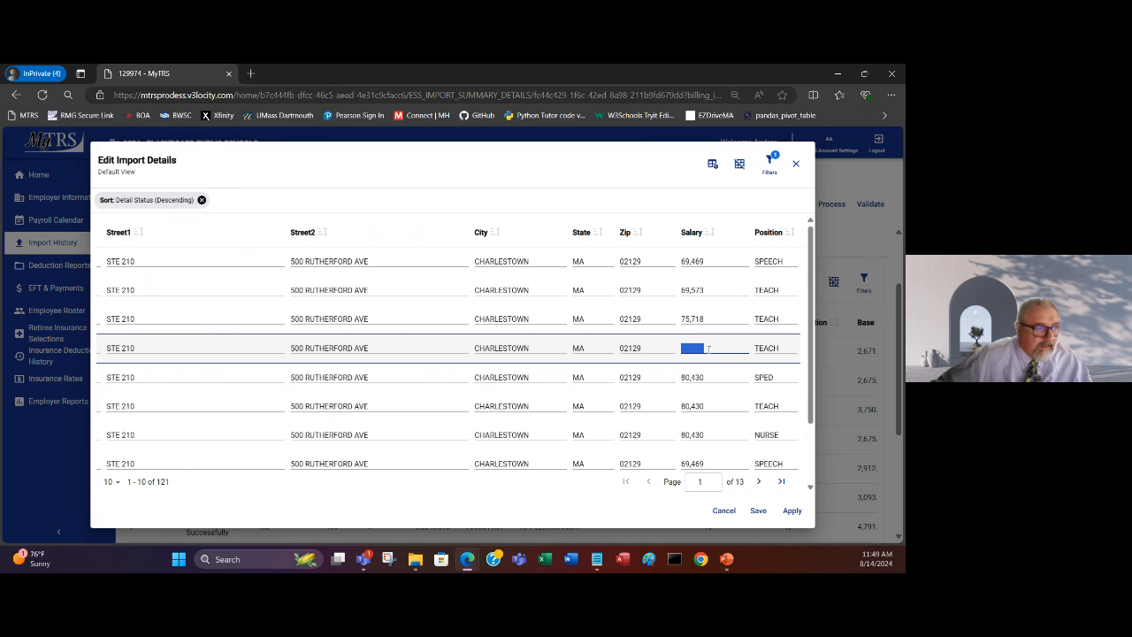
- Enter a Salary of 0 in the row whose salary was blank
{"action": "scroll", "coordinate": [609, 455], "scroll_direction": "down", "scroll_amount": 2}
{"action": "scroll", "coordinate": [558, 454], "scroll_direction": "left", "scroll_amount": 3}
{"action": "left_click_drag", "start_coordinate": [559, 453], "coordinate": [210, 440]}
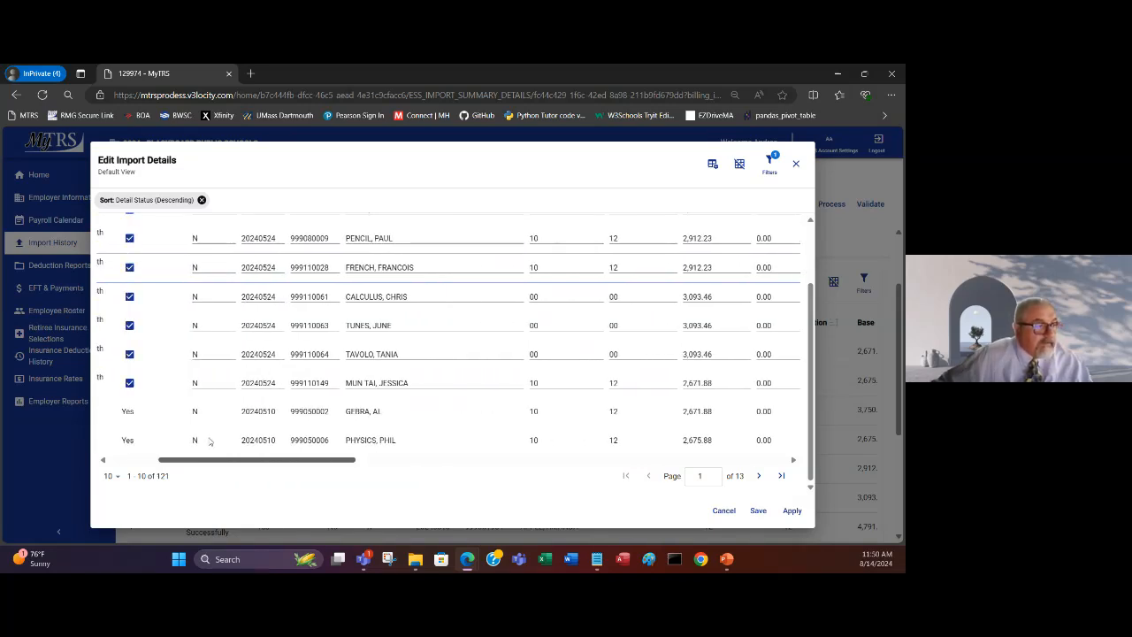
{"action": "left_click_drag", "start_coordinate": [209, 441], "coordinate": [203, 440]}
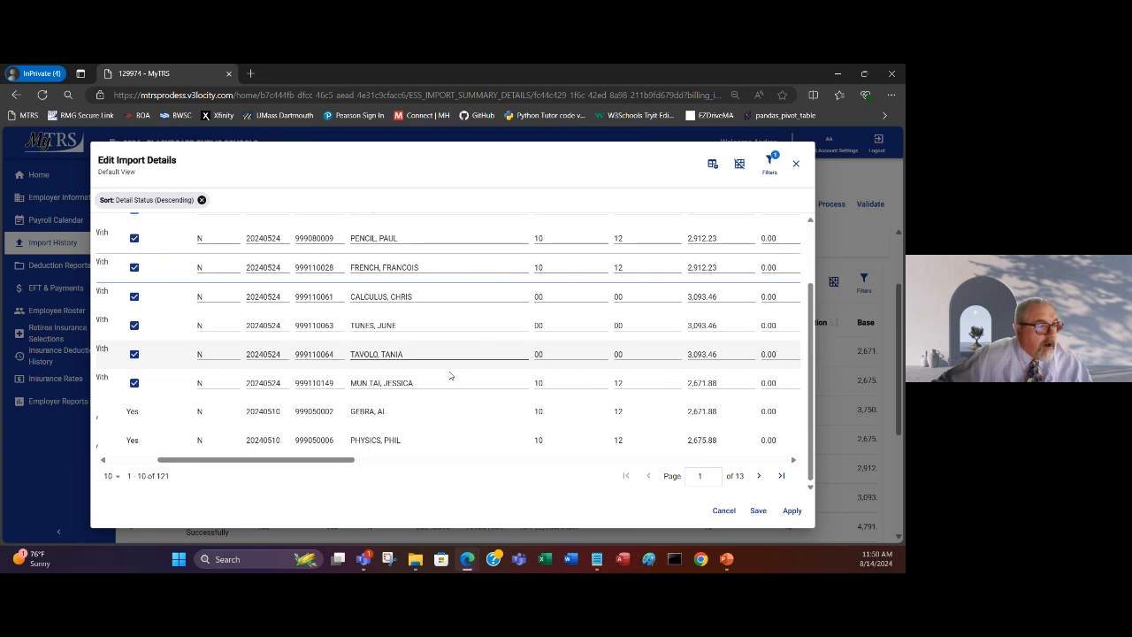
{"action": "left_click_drag", "start_coordinate": [348, 463], "coordinate": [790, 468]}
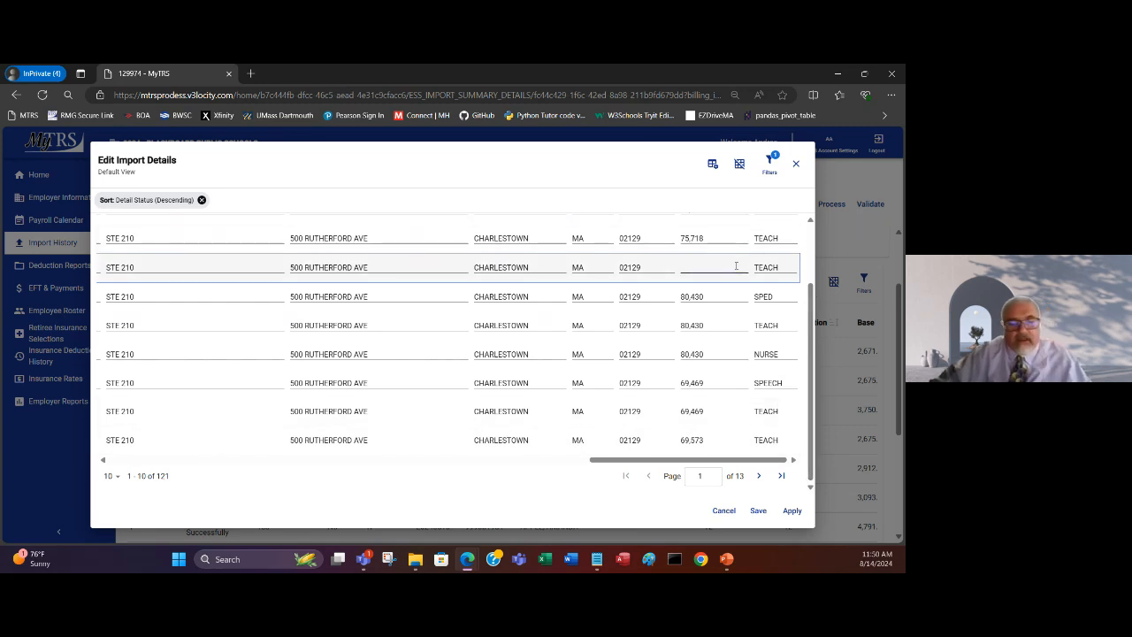
{"action": "key", "text": "Return"}
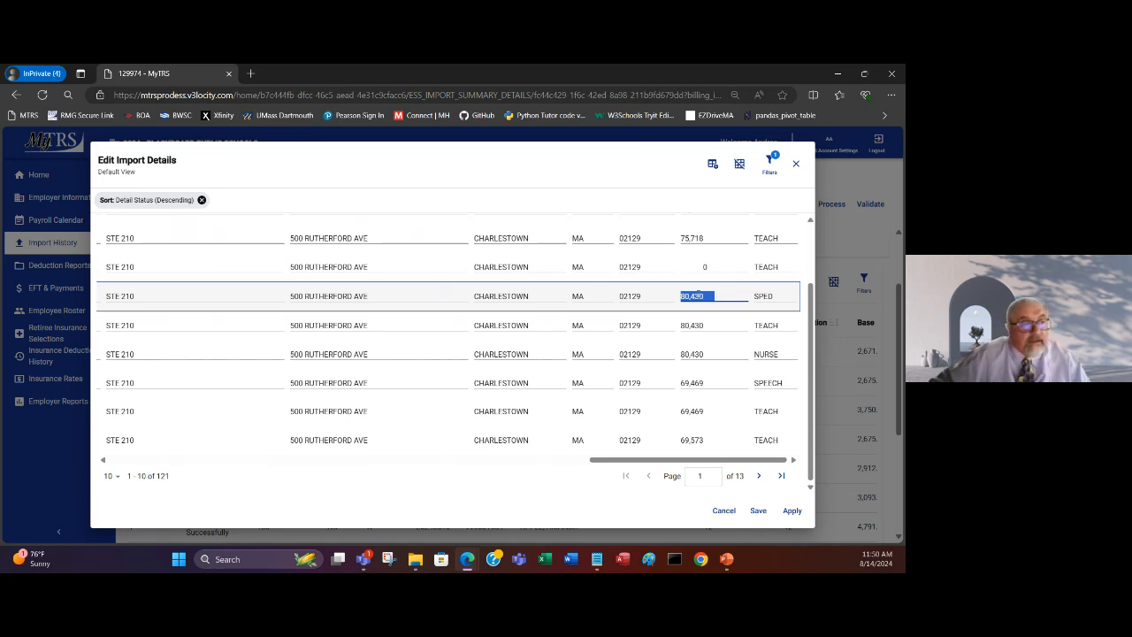
{"action": "left_click", "coordinate": [711, 267]}
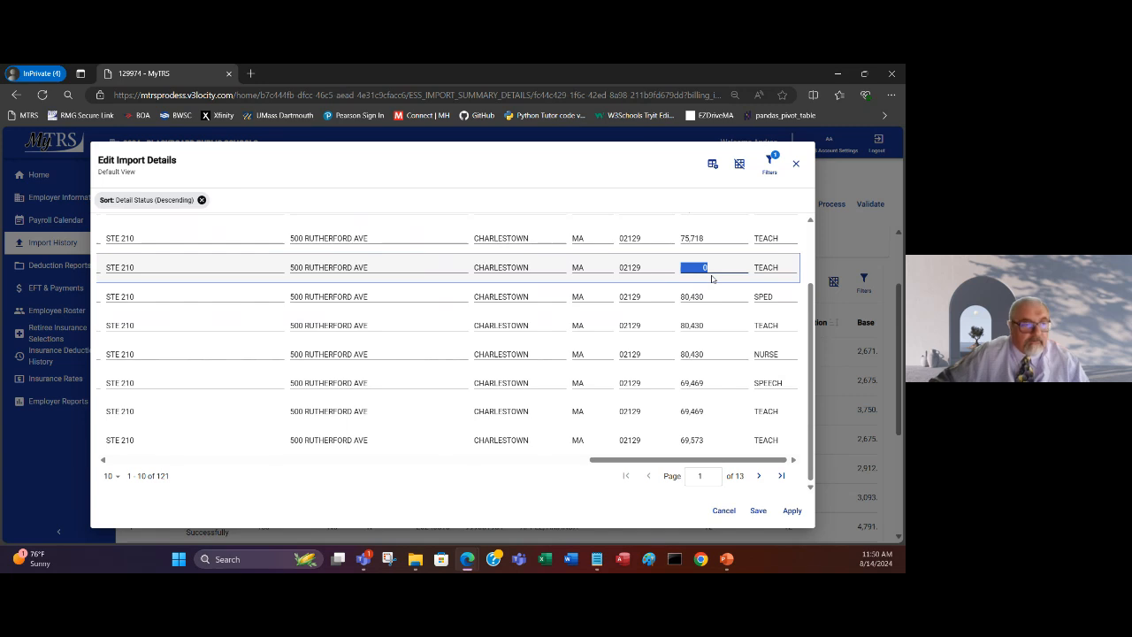
{"action": "left_click", "coordinate": [726, 321]}
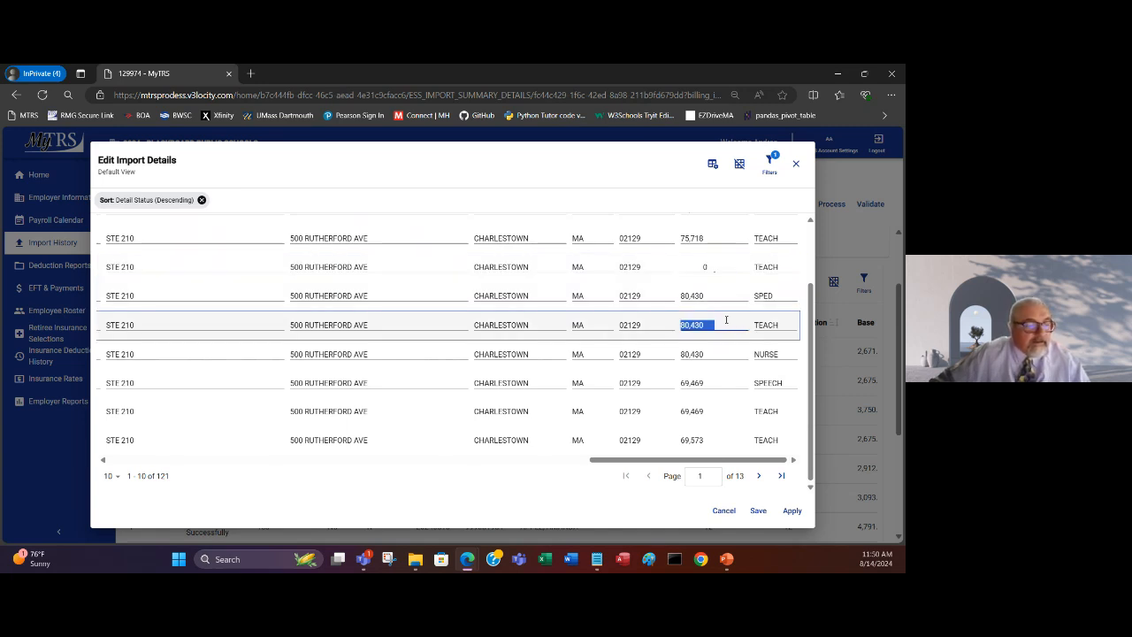
{"action": "left_click", "coordinate": [711, 266]}
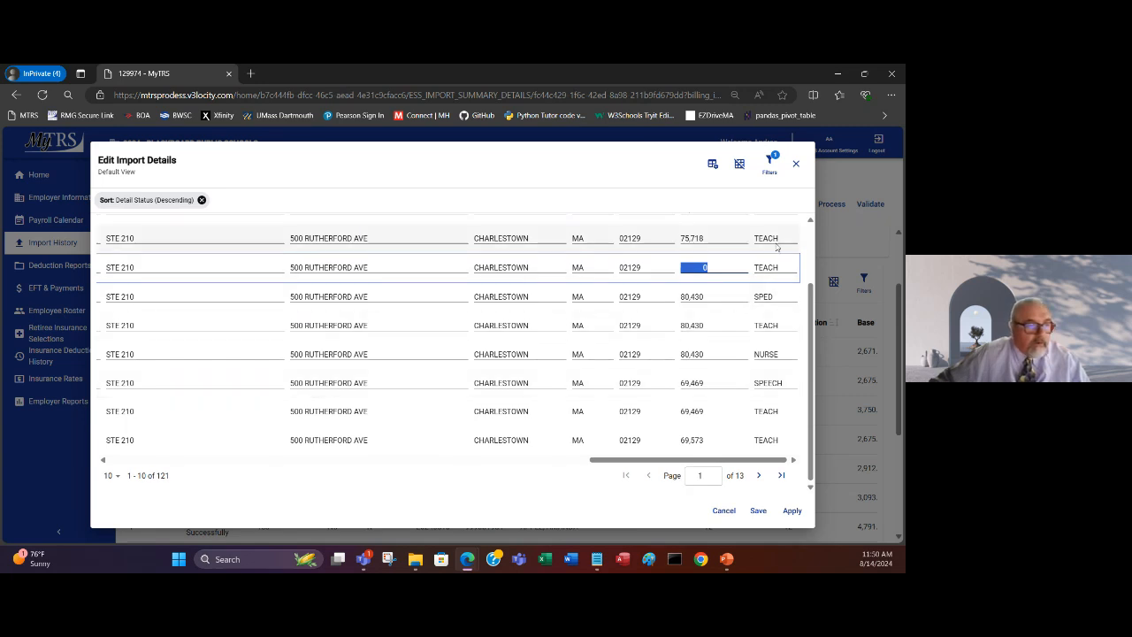
- Change the 80,430 row's Position from SPED to TEACH
{"action": "left_click", "coordinate": [770, 295]}
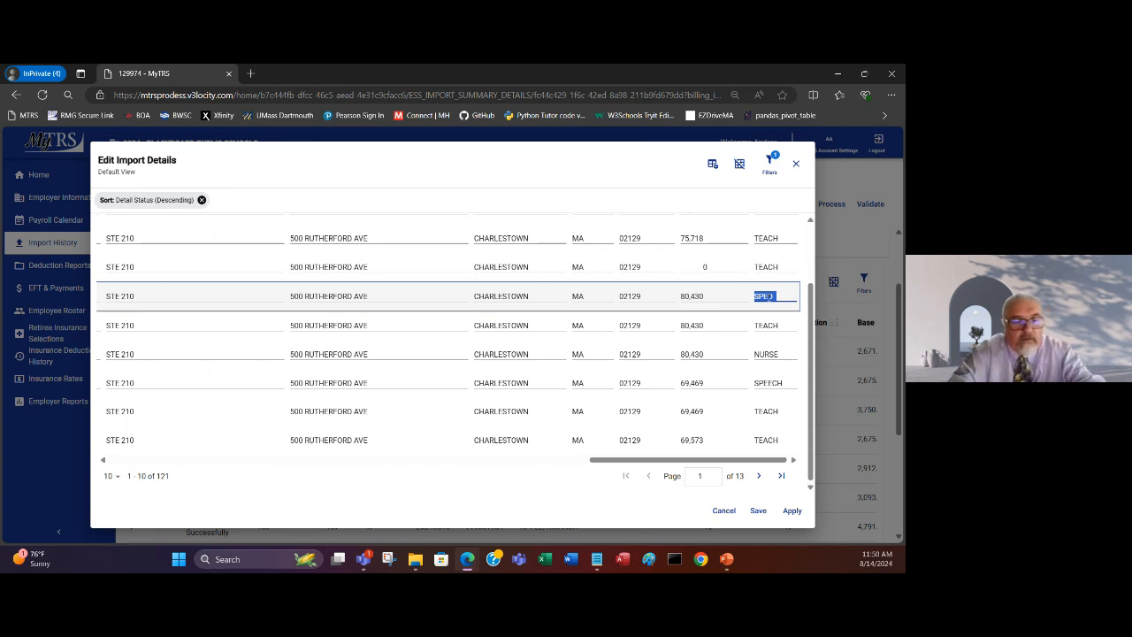
{"action": "key", "text": "BackSpace"}
{"action": "type", "text": "TEACH"}
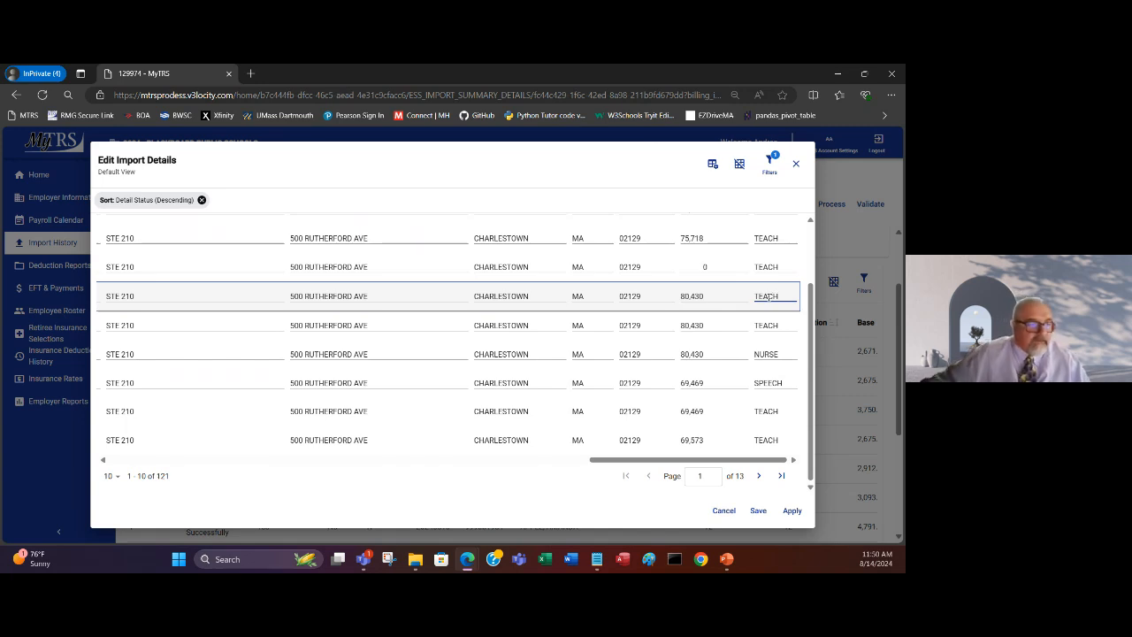
{"action": "scroll", "coordinate": [768, 297], "scroll_direction": "up", "scroll_amount": 2}
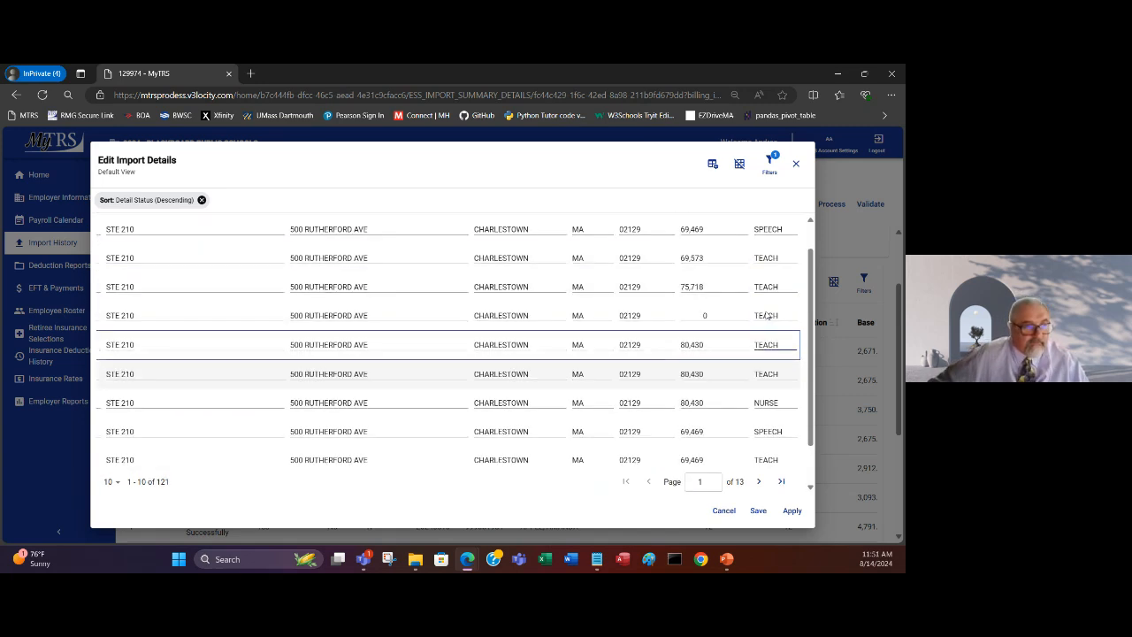
{"action": "scroll", "coordinate": [766, 316], "scroll_direction": "down", "scroll_amount": 2}
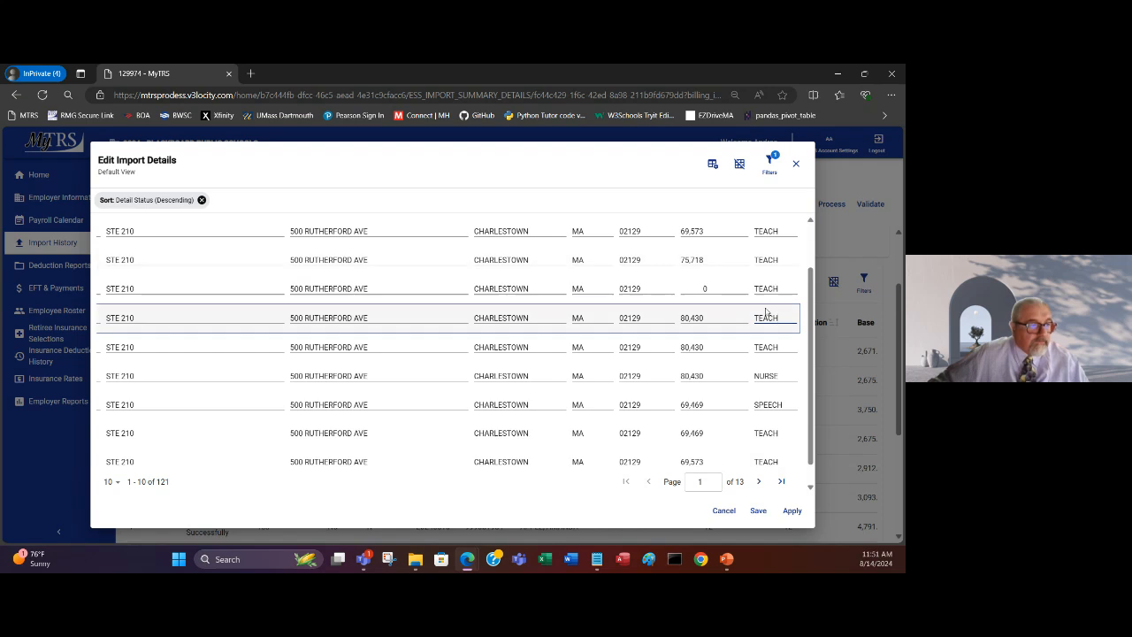
- Set the fifth error row's Contract Term to 10 and start editing its Pay Duration
{"action": "left_click_drag", "start_coordinate": [772, 464], "coordinate": [388, 460]}
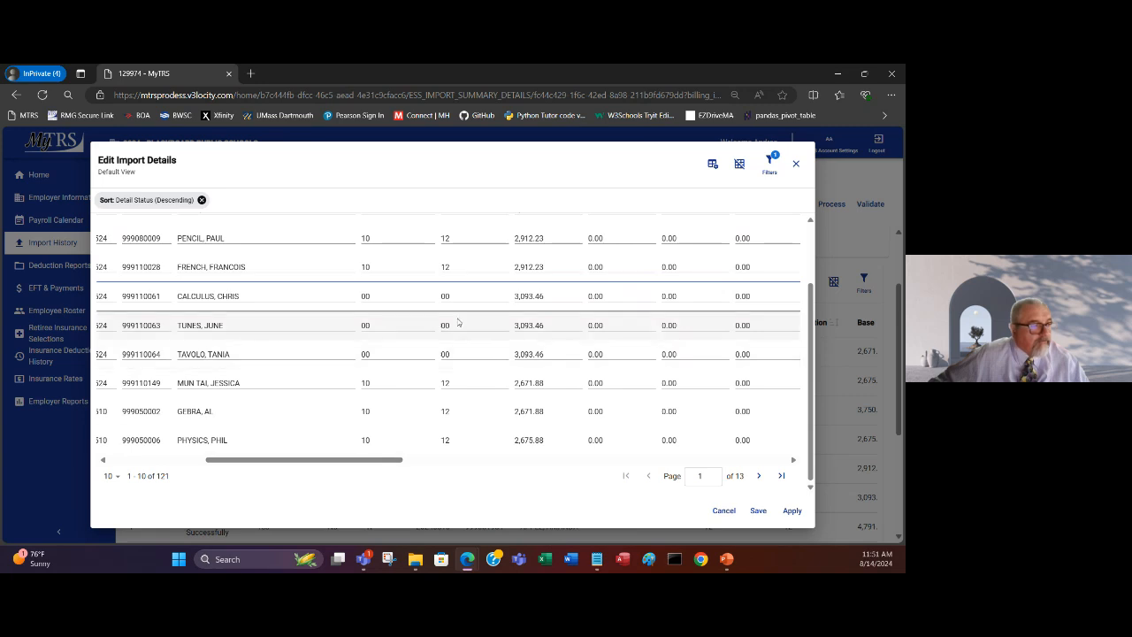
{"action": "scroll", "coordinate": [458, 321], "scroll_direction": "up", "scroll_amount": 3}
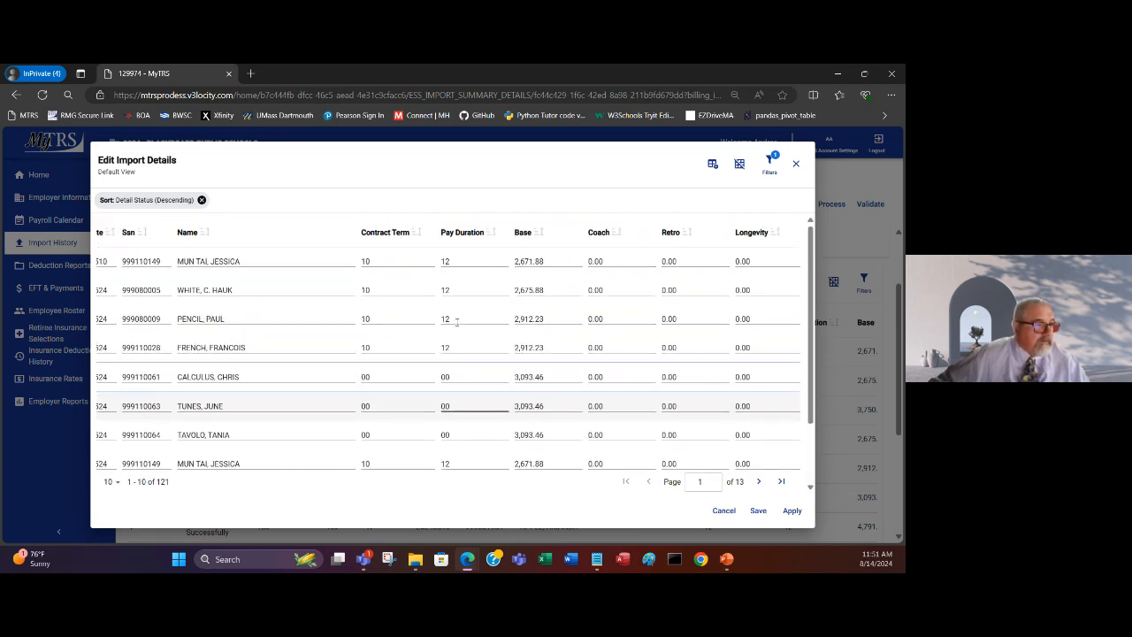
{"action": "scroll", "coordinate": [457, 322], "scroll_direction": "down", "scroll_amount": 2}
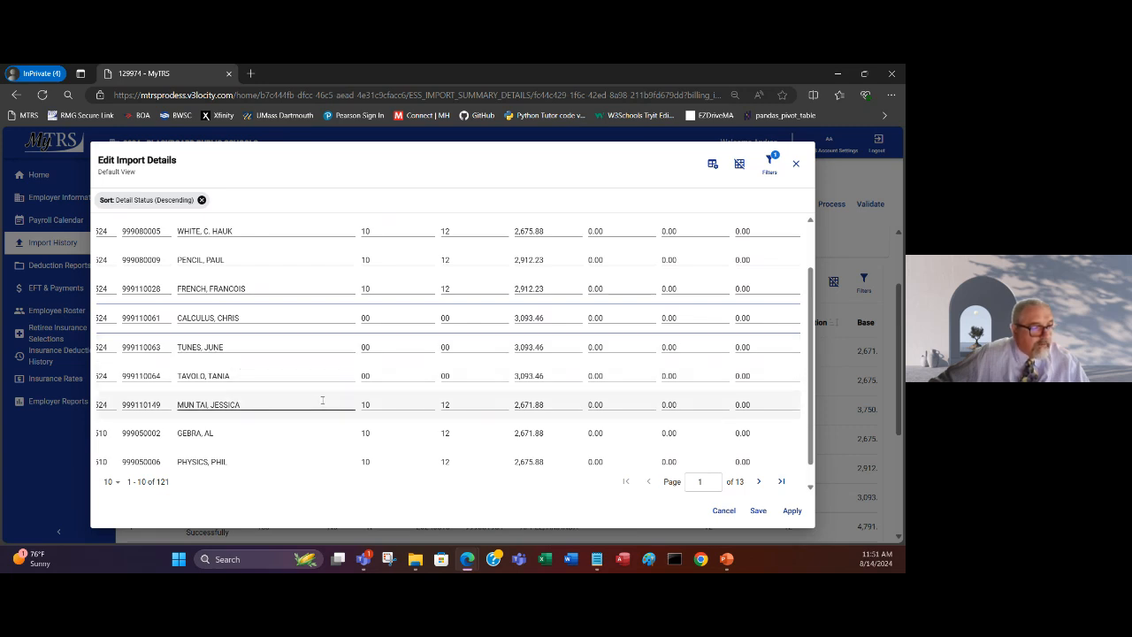
{"action": "double_click", "coordinate": [365, 317]}
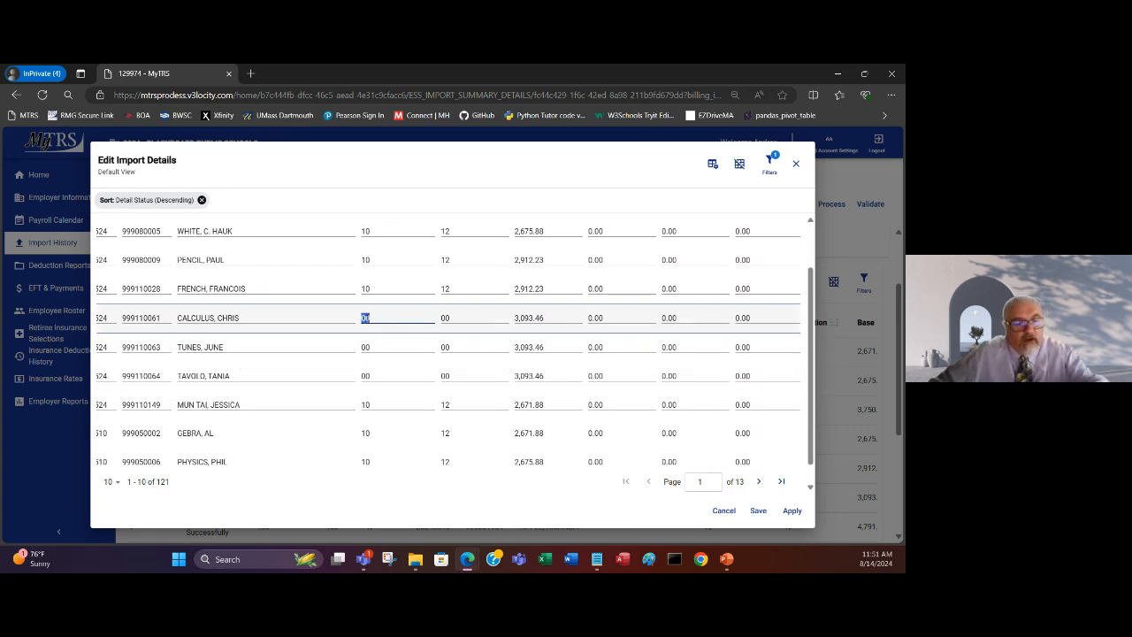
{"action": "type", "text": "10"}
{"action": "scroll", "coordinate": [381, 315], "scroll_direction": "up", "scroll_amount": 2}
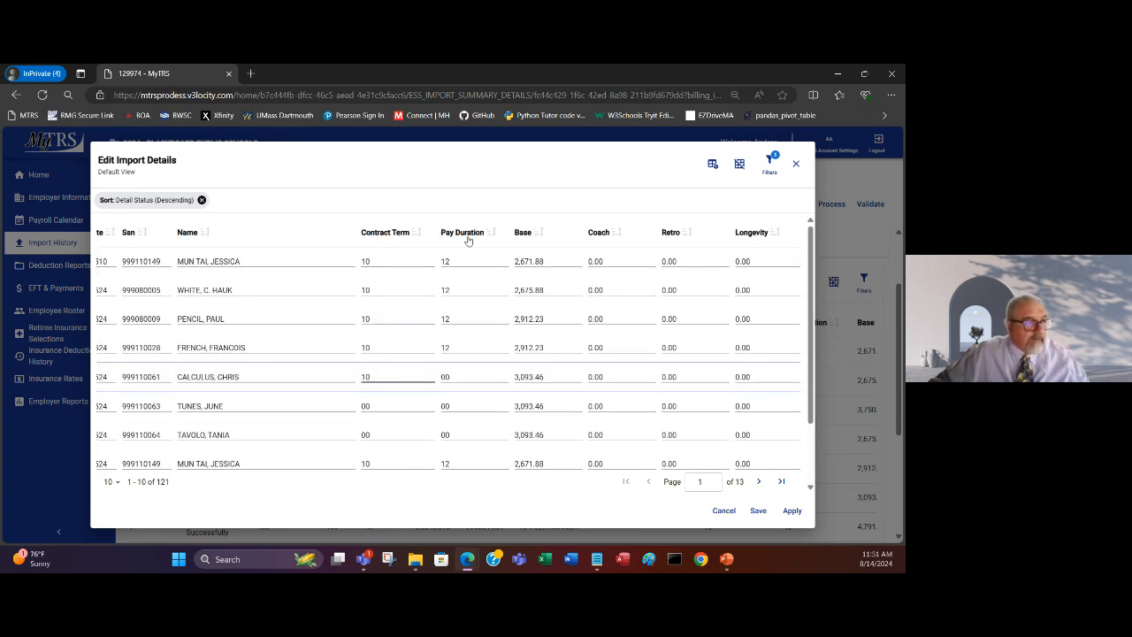
{"action": "double_click", "coordinate": [445, 376]}
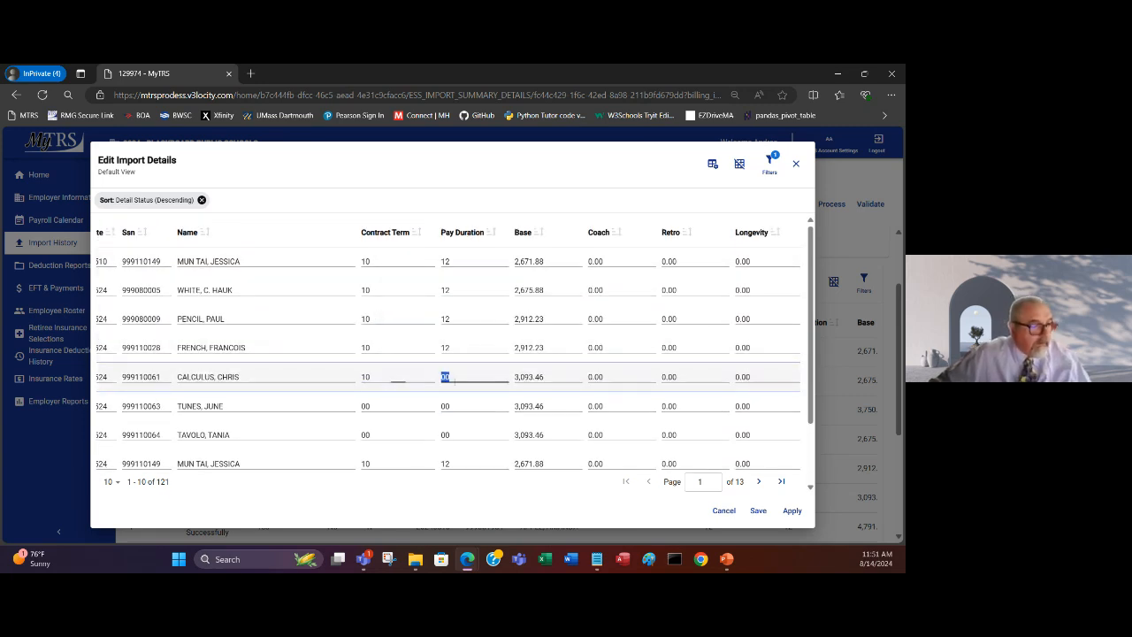
{"action": "type", "text": "12"}
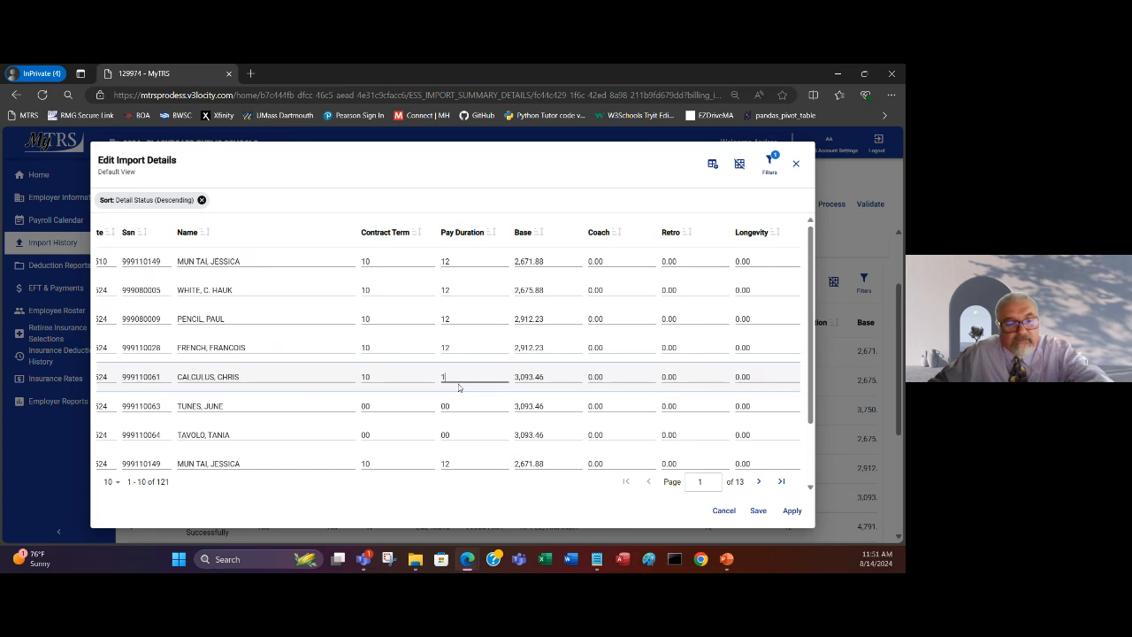
- Give the next 00 row Contract Term 10 and Pay Duration 12
{"action": "double_click", "coordinate": [394, 404]}
{"action": "type", "text": "10"}
{"action": "left_click", "coordinate": [368, 428]}
{"action": "double_click", "coordinate": [372, 435]}
{"action": "left_click", "coordinate": [375, 435]}
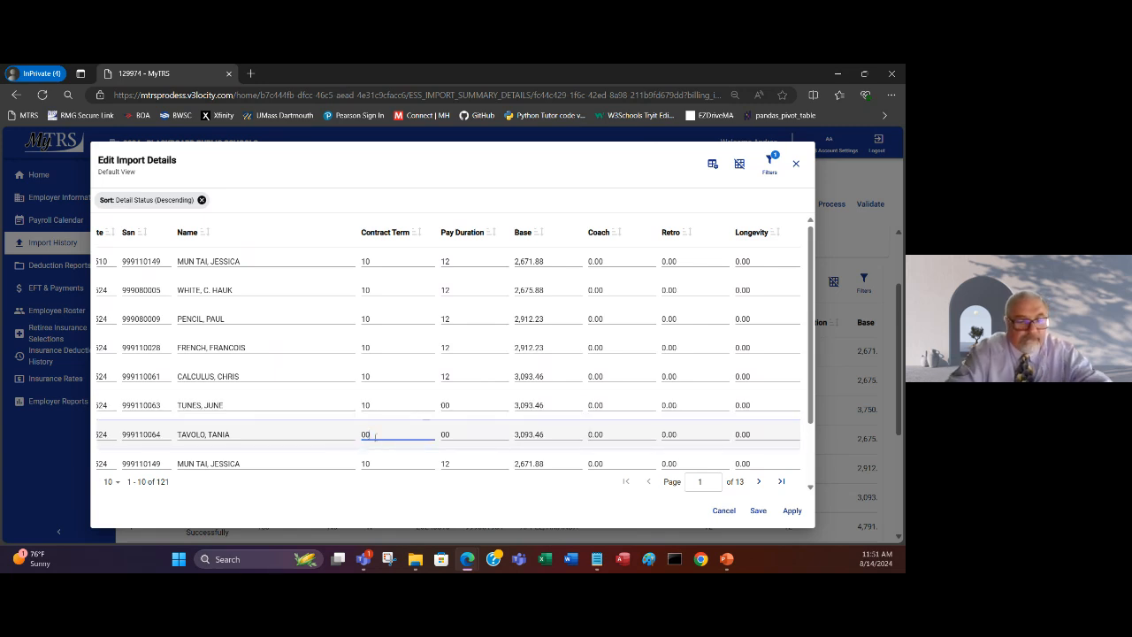
{"action": "double_click", "coordinate": [448, 406]}
{"action": "type", "text": "12"}
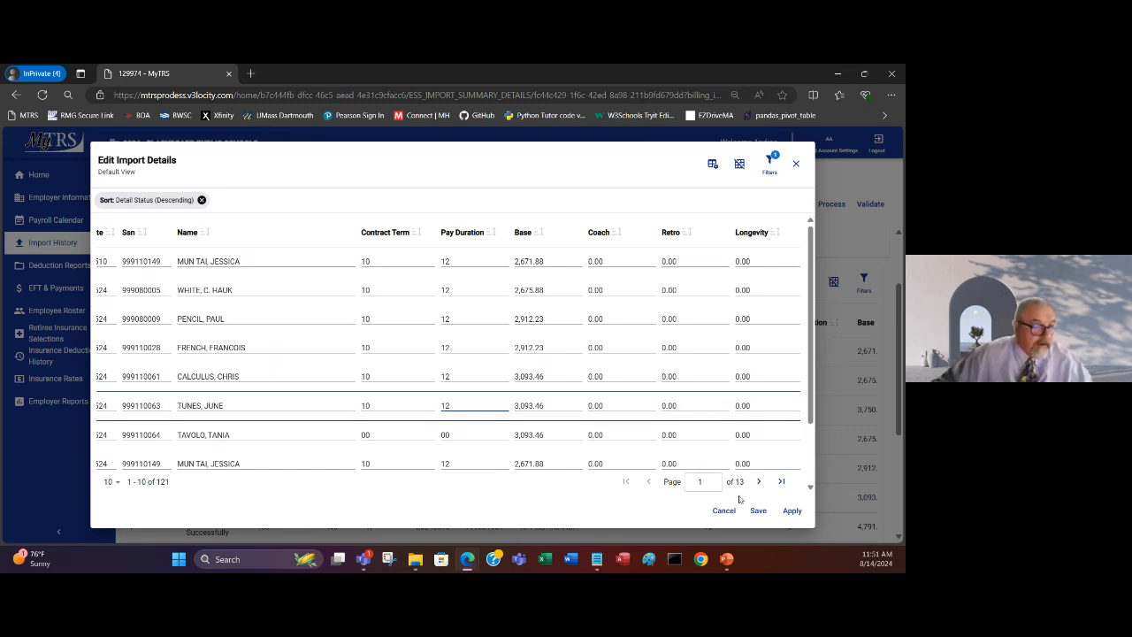
{"action": "left_click", "coordinate": [617, 405]}
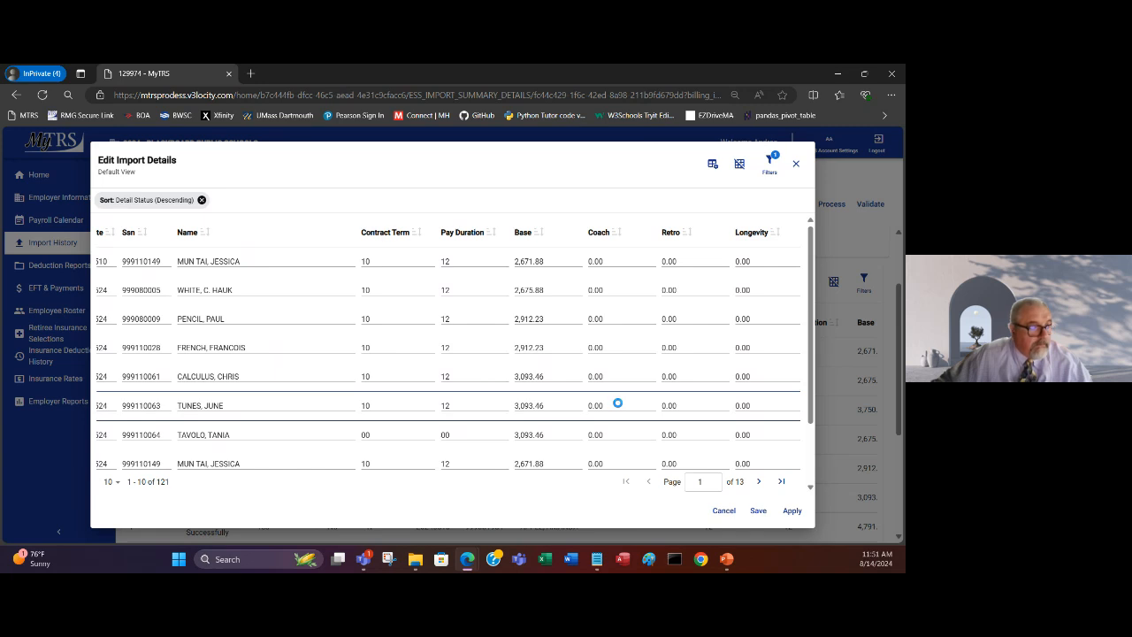
- Save the edits, queue import 129974 with Process, and go back to Import History
{"action": "key", "text": "Return"}
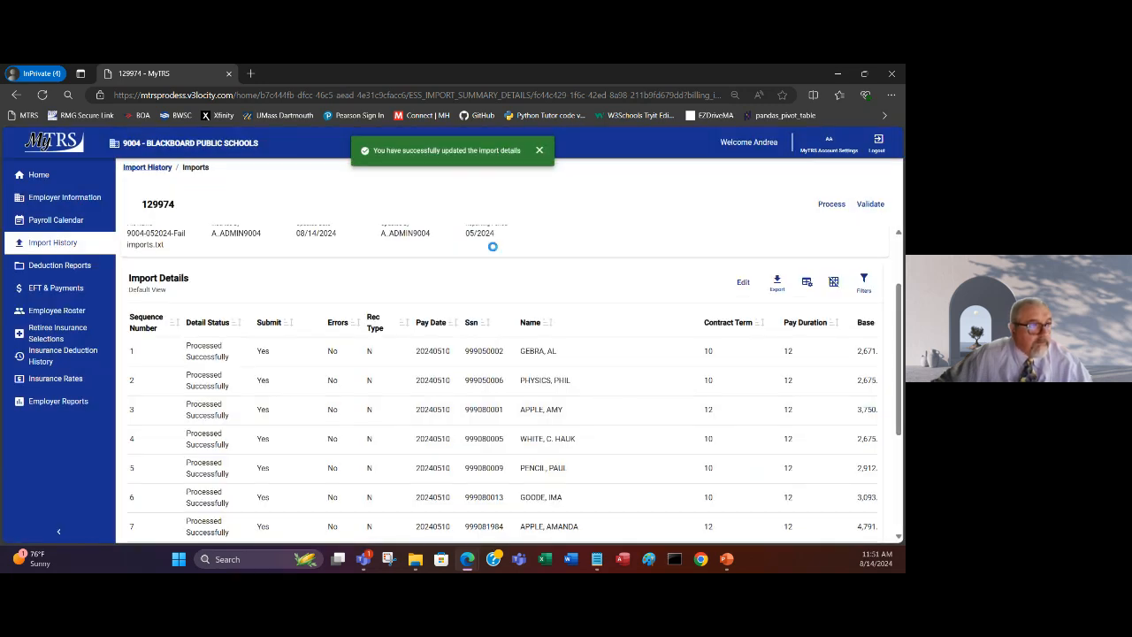
{"action": "left_click", "coordinate": [539, 150]}
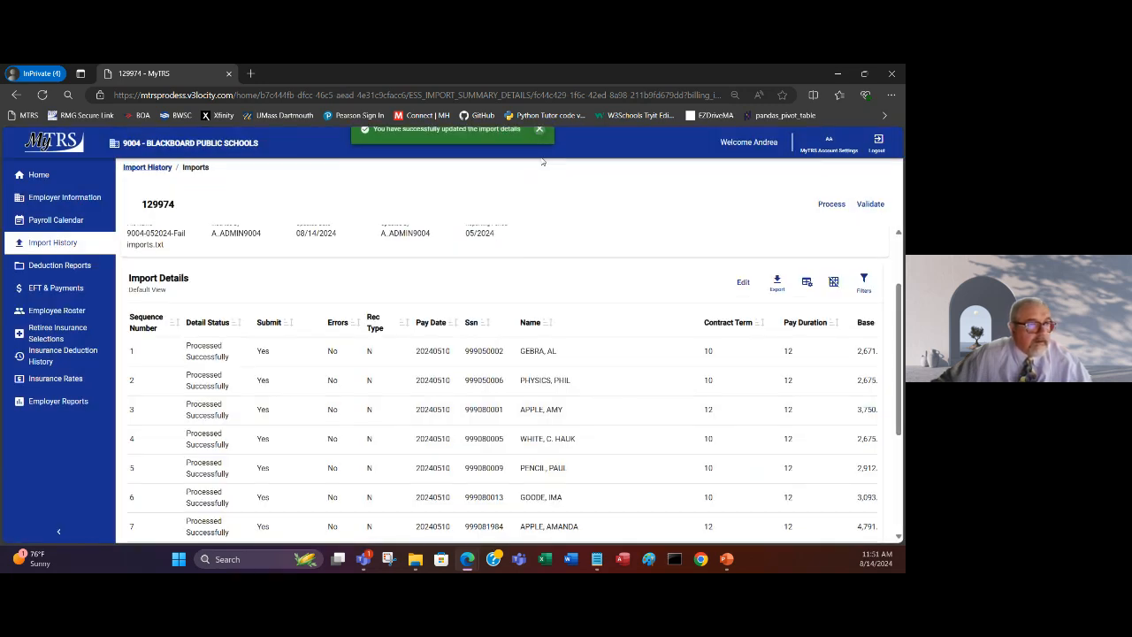
{"action": "left_click", "coordinate": [821, 205]}
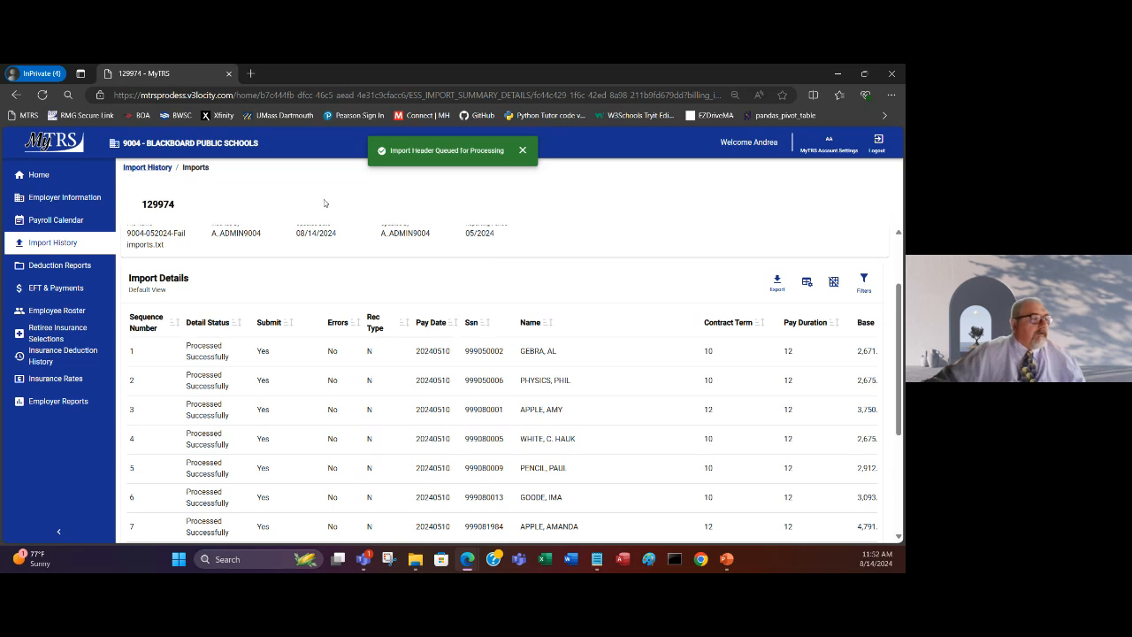
{"action": "scroll", "coordinate": [347, 266], "scroll_direction": "up", "scroll_amount": 2}
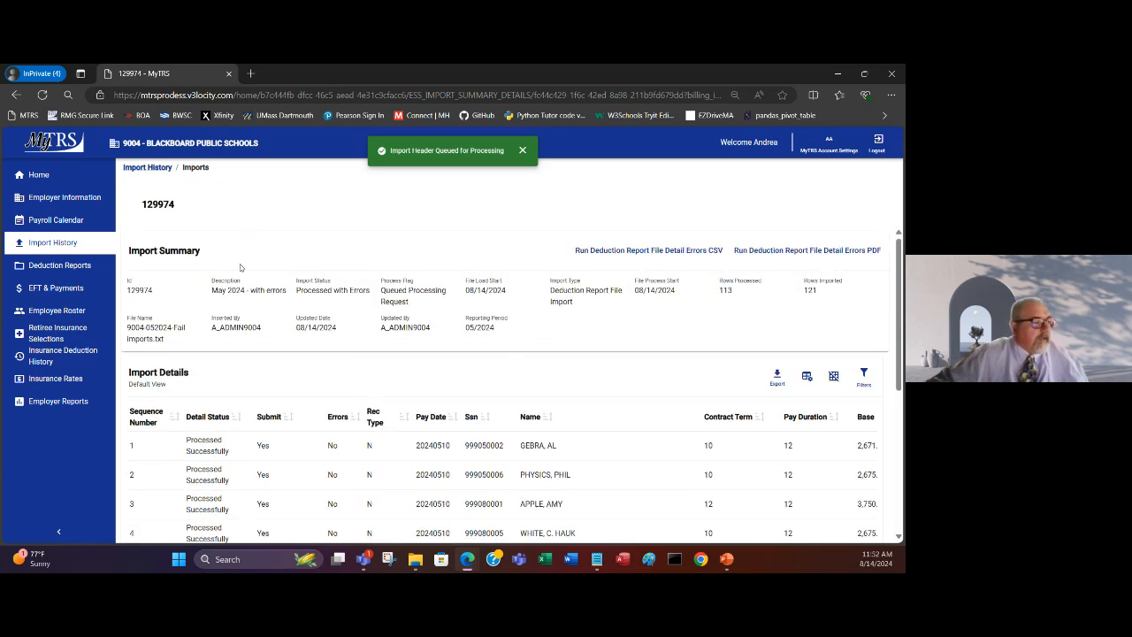
{"action": "left_click", "coordinate": [522, 150]}
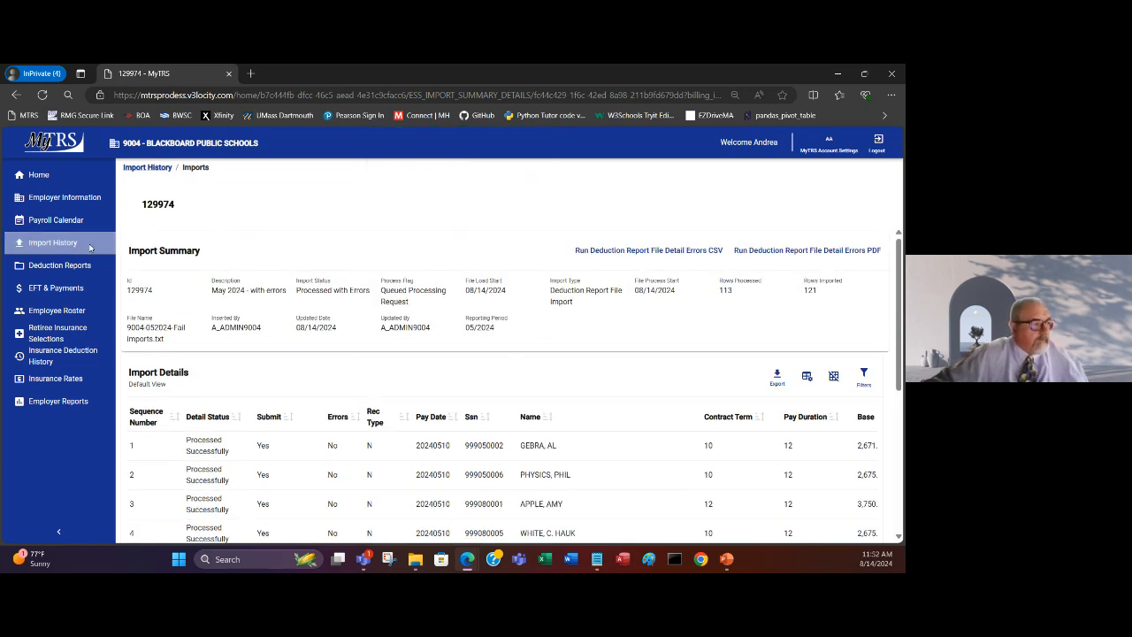
{"action": "left_click", "coordinate": [60, 249]}
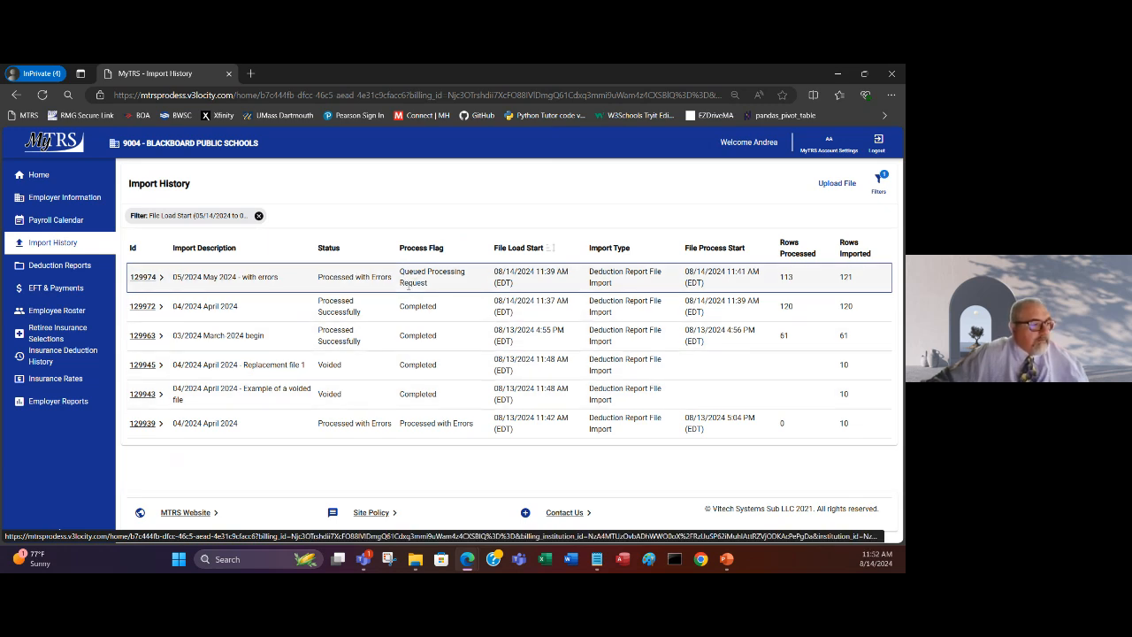
- Watch import 129974's Process Flag change to Processed with Errors, 120 of 121 rows
{"action": "double_click", "coordinate": [403, 271]}
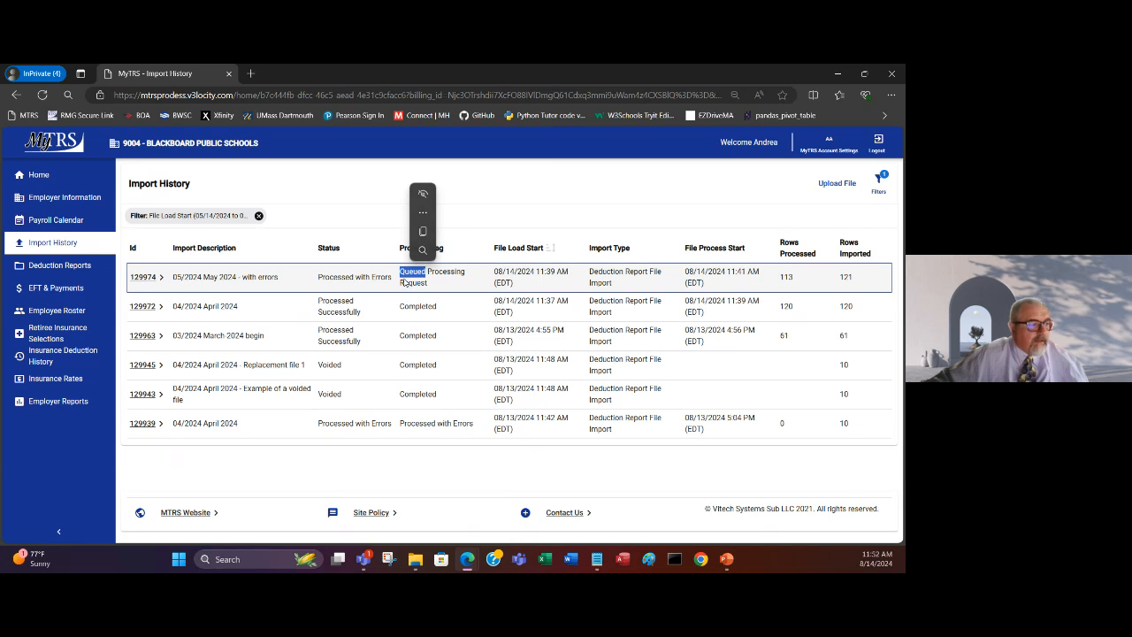
{"action": "left_click", "coordinate": [424, 447]}
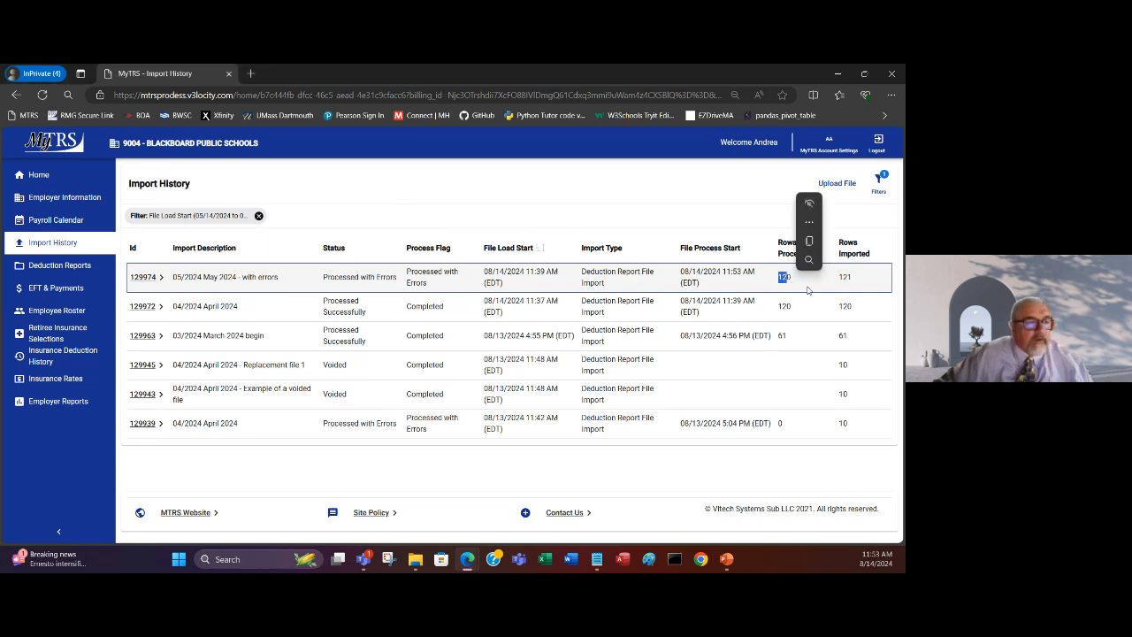
- Highlight the 120 rows processed and 121 rows imported counts, then open import 129974
{"action": "double_click", "coordinate": [784, 277]}
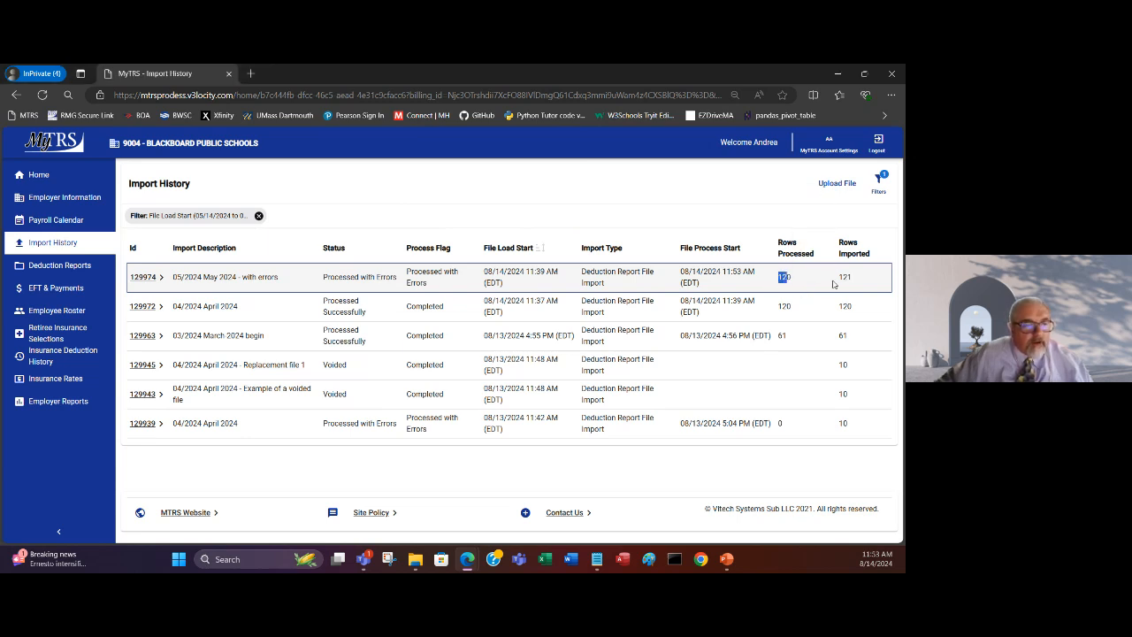
{"action": "double_click", "coordinate": [844, 277]}
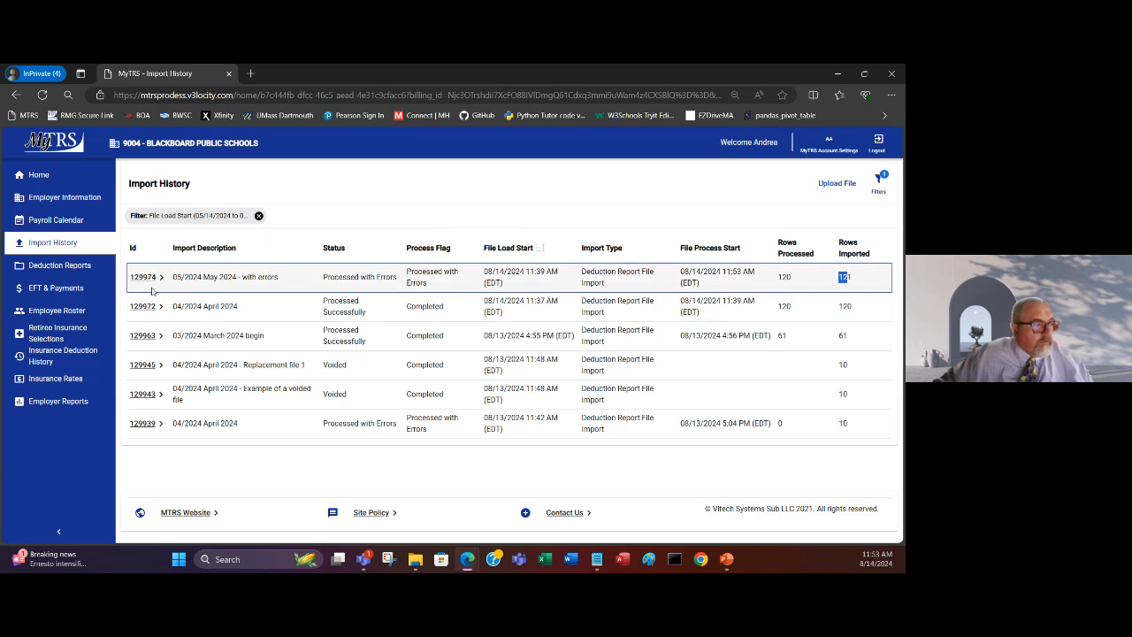
{"action": "left_click", "coordinate": [143, 277]}
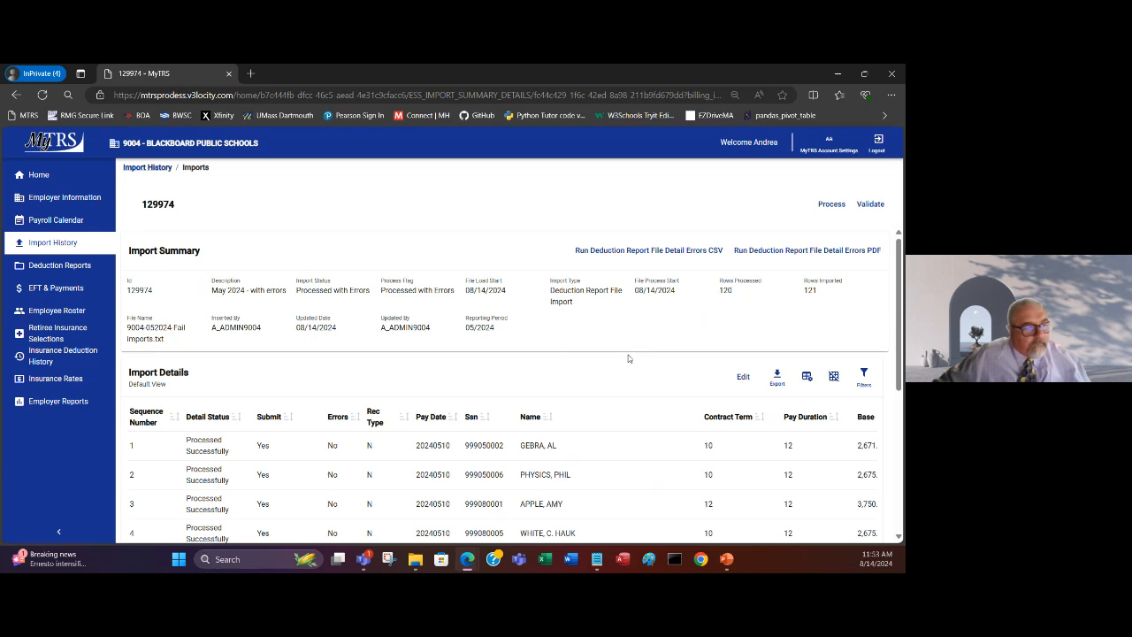
- In the editable details grid, sort errors first and set row 107's Contract Term to 10
{"action": "left_click", "coordinate": [743, 376]}
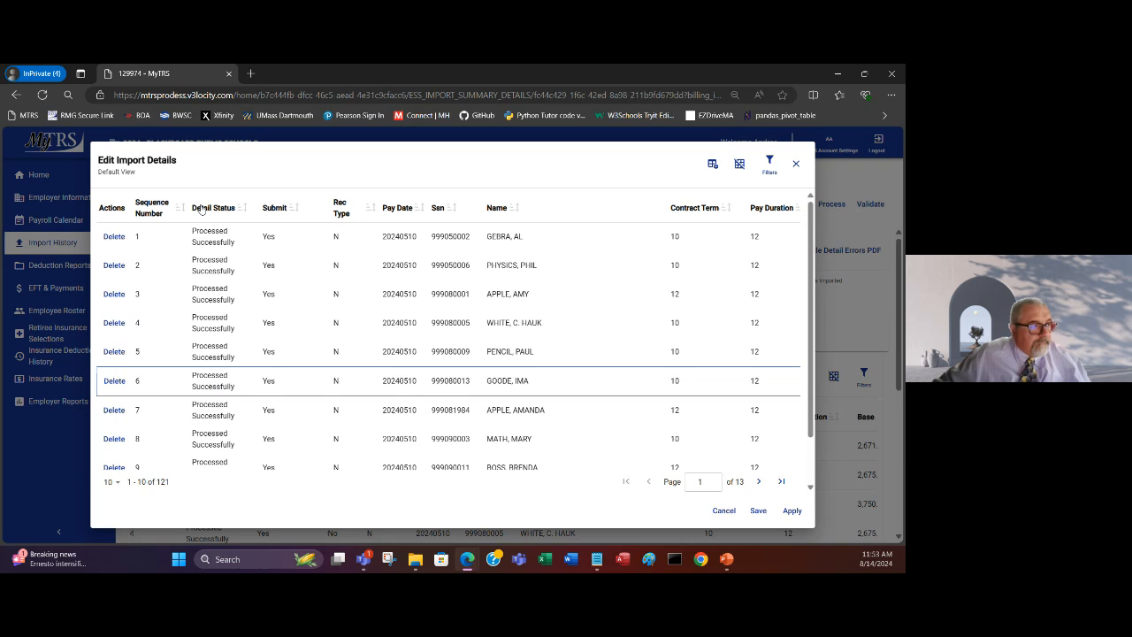
{"action": "left_click", "coordinate": [212, 208]}
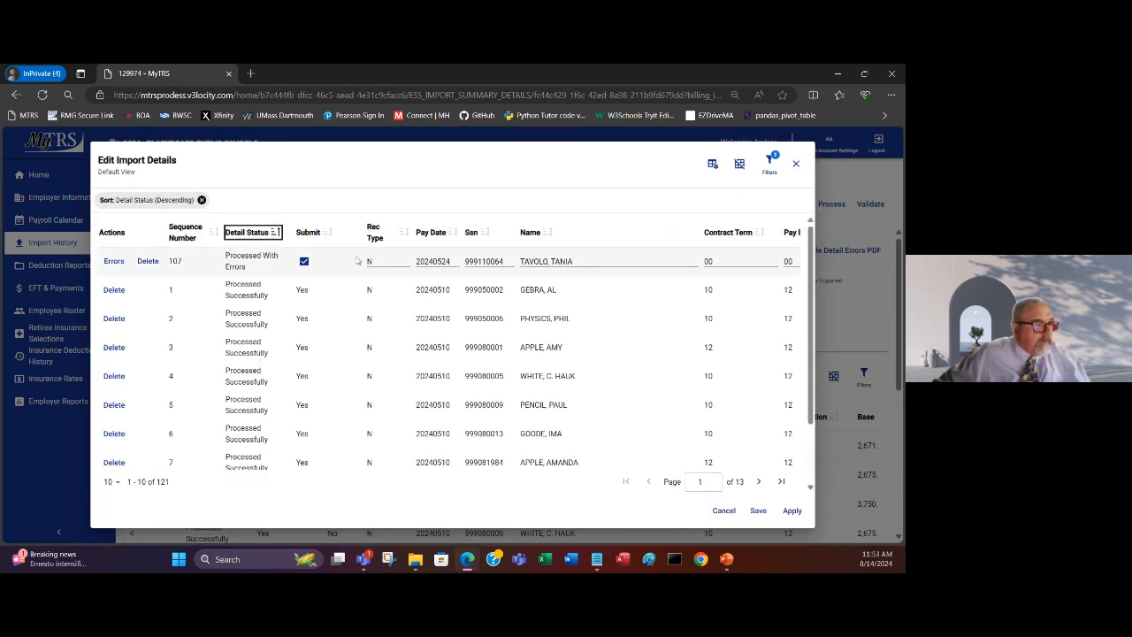
{"action": "left_click", "coordinate": [719, 259]}
{"action": "type", "text": "10"}
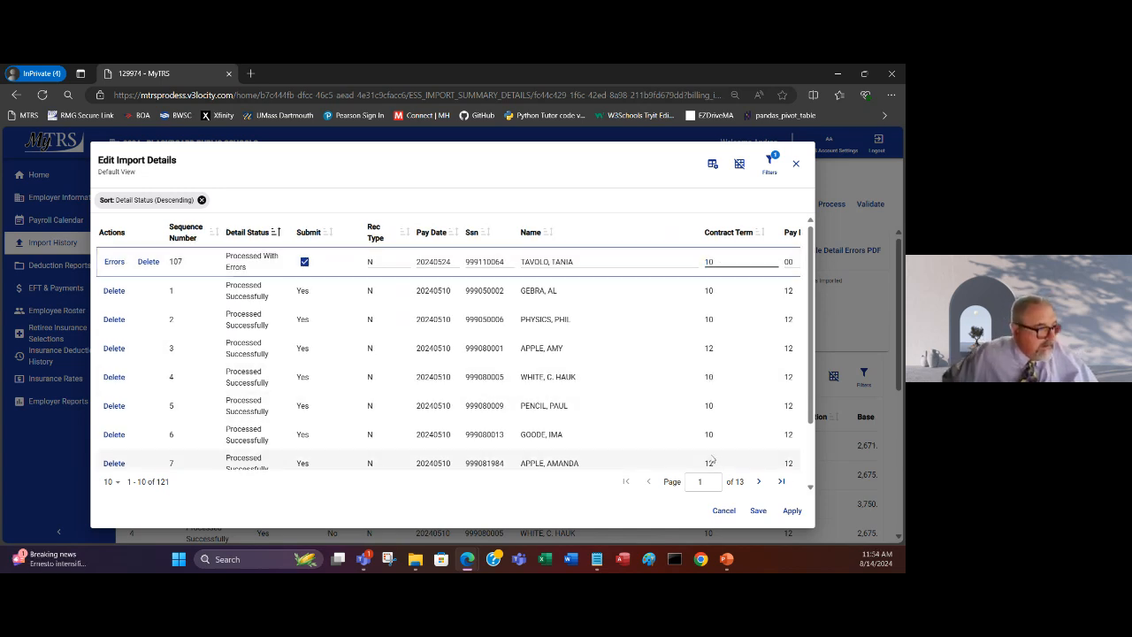
{"action": "scroll", "coordinate": [639, 449], "scroll_direction": "down", "scroll_amount": 2}
{"action": "left_click_drag", "start_coordinate": [295, 464], "coordinate": [394, 480]}
{"action": "scroll", "coordinate": [413, 324], "scroll_direction": "up", "scroll_amount": 2}
- Set row 107's Pay Duration to 12 and save the import details
{"action": "left_click", "coordinate": [438, 261]}
{"action": "type", "text": "12"}
{"action": "left_click", "coordinate": [478, 210]}
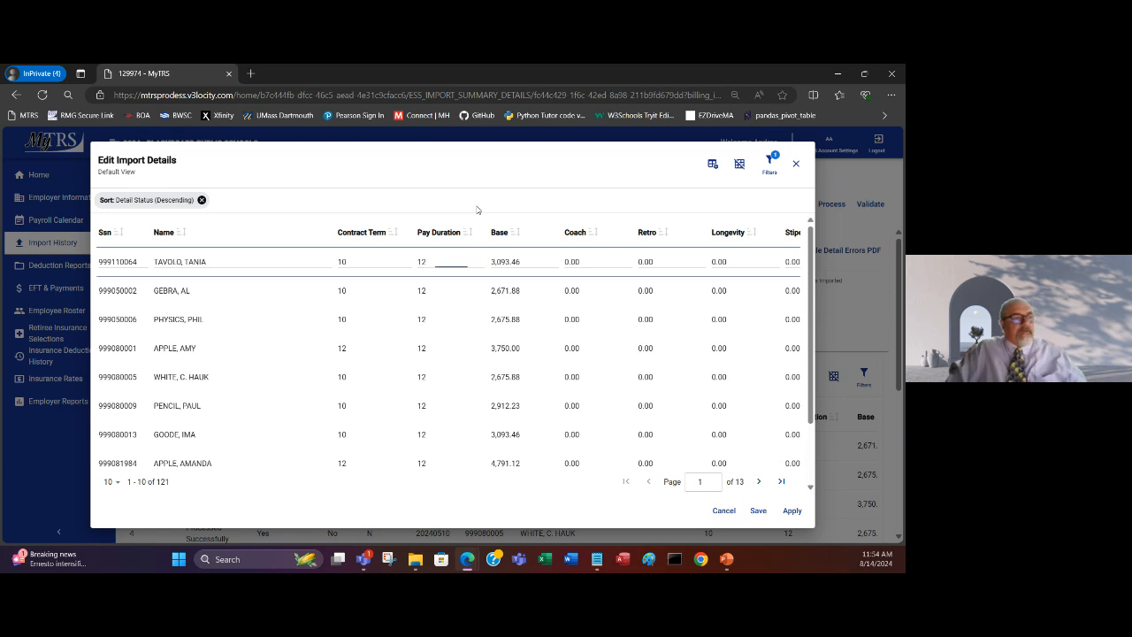
{"action": "scroll", "coordinate": [584, 455], "scroll_direction": "down", "scroll_amount": 2}
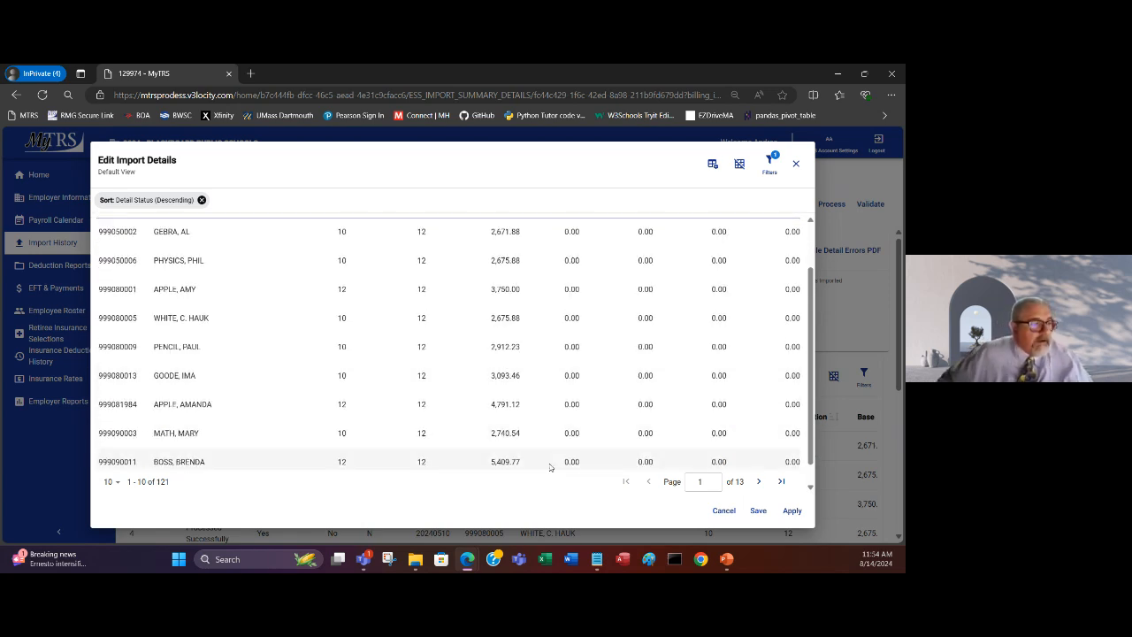
{"action": "left_click_drag", "start_coordinate": [398, 461], "coordinate": [546, 473]}
{"action": "scroll", "coordinate": [548, 390], "scroll_direction": "up", "scroll_amount": 2}
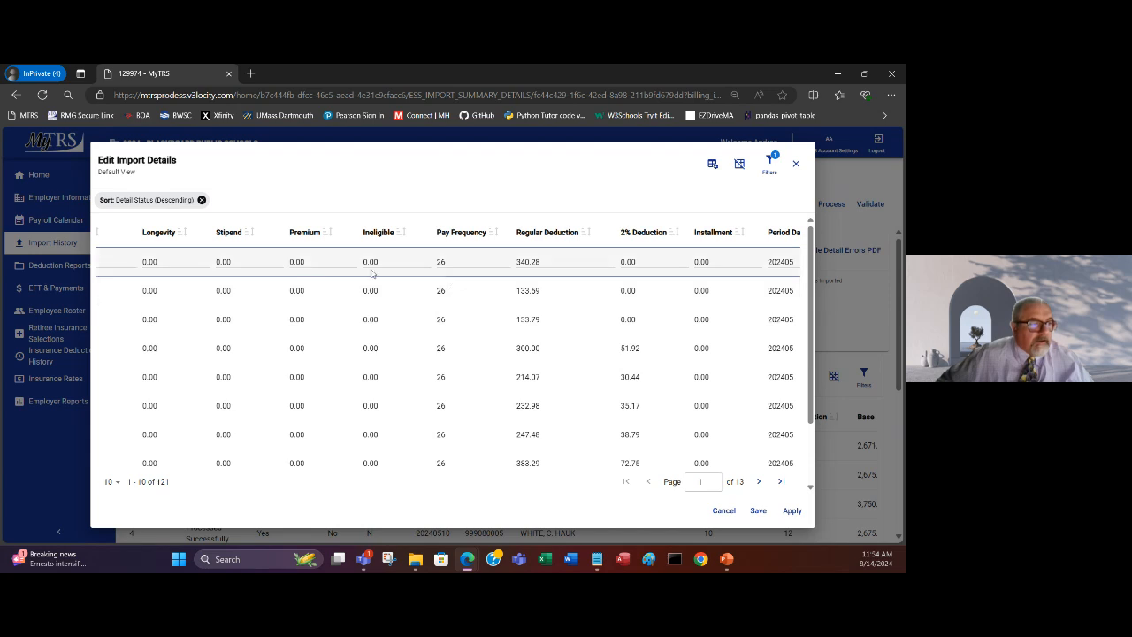
{"action": "left_click", "coordinate": [758, 510]}
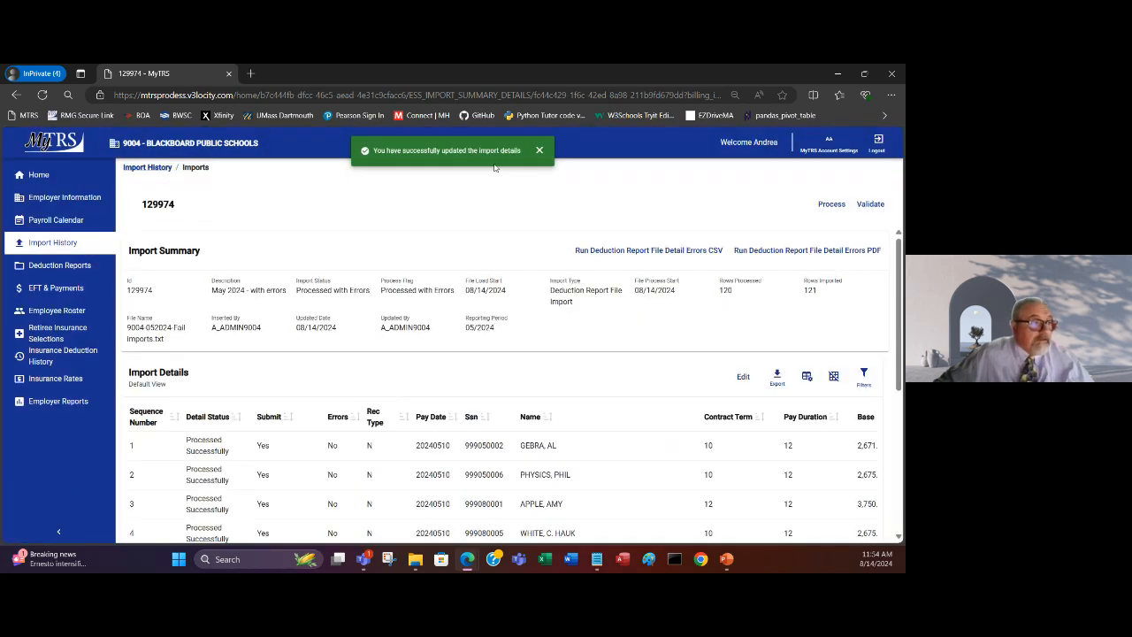
- Dismiss the update confirmation and return to the PowerPoint slideshow, advancing toward the Deduction reporting statuses slide
{"action": "left_click", "coordinate": [540, 151]}
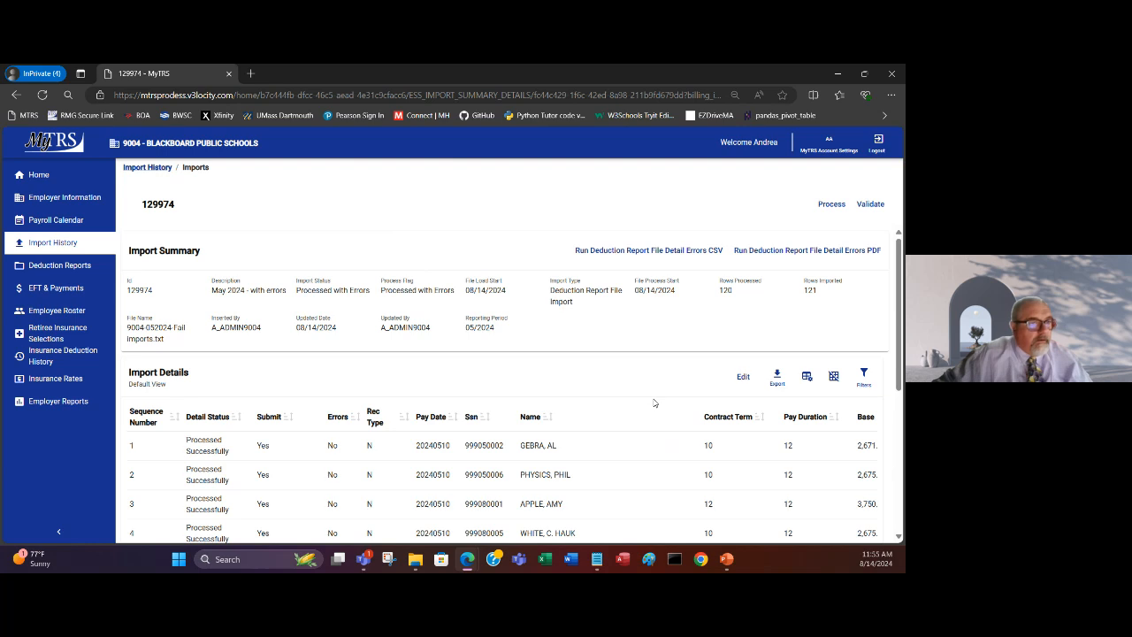
{"action": "left_click", "coordinate": [832, 80]}
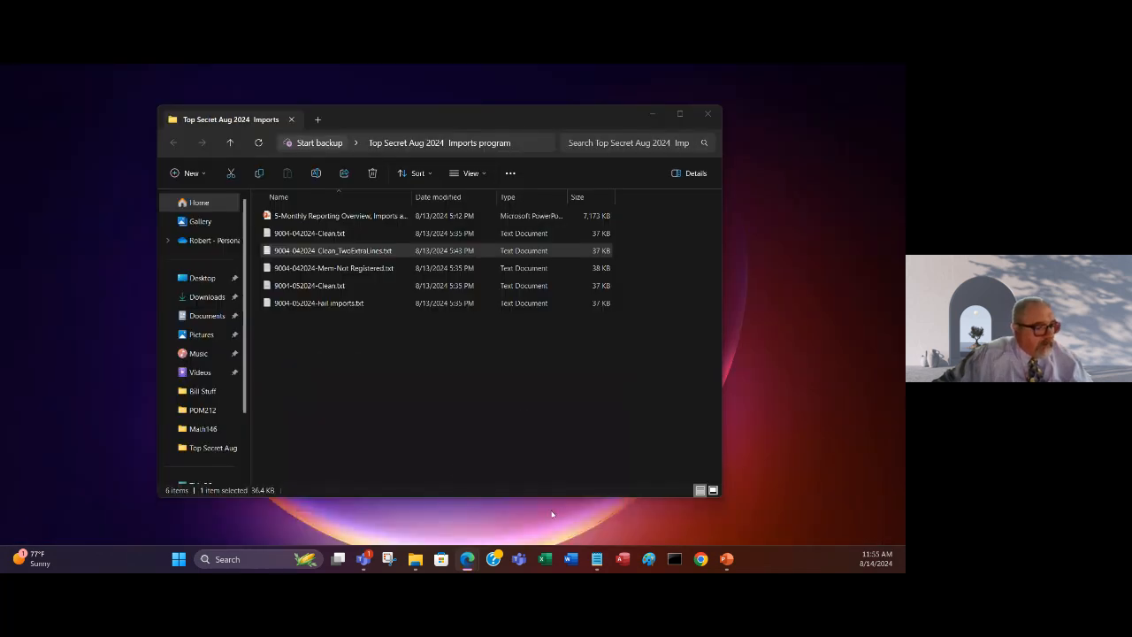
{"action": "left_click", "coordinate": [727, 561]}
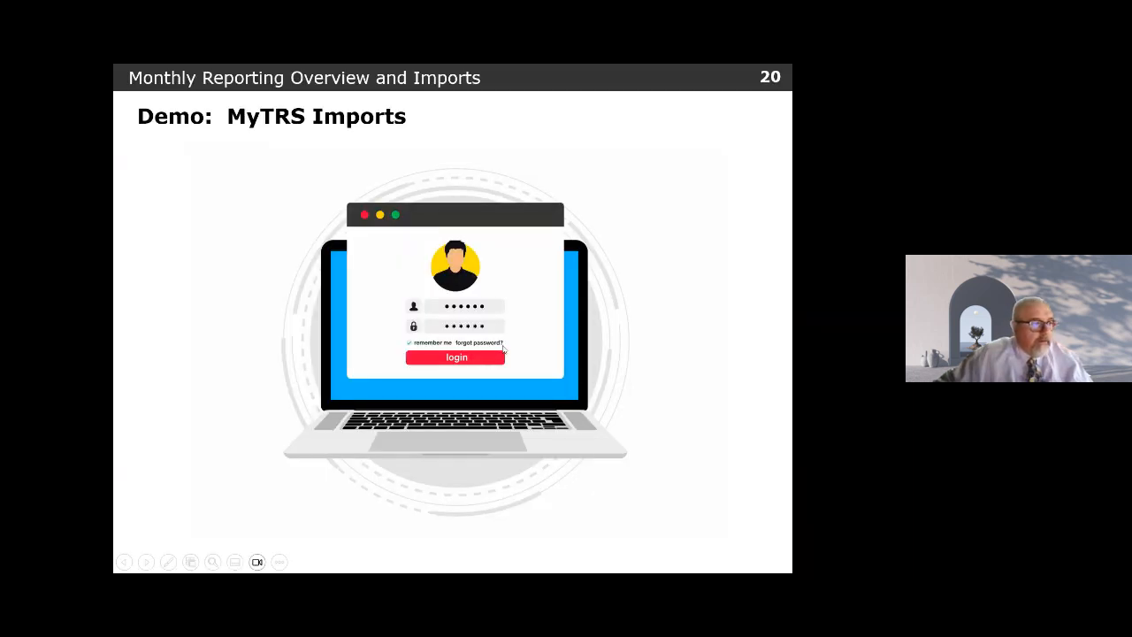
{"action": "left_click", "coordinate": [502, 348]}
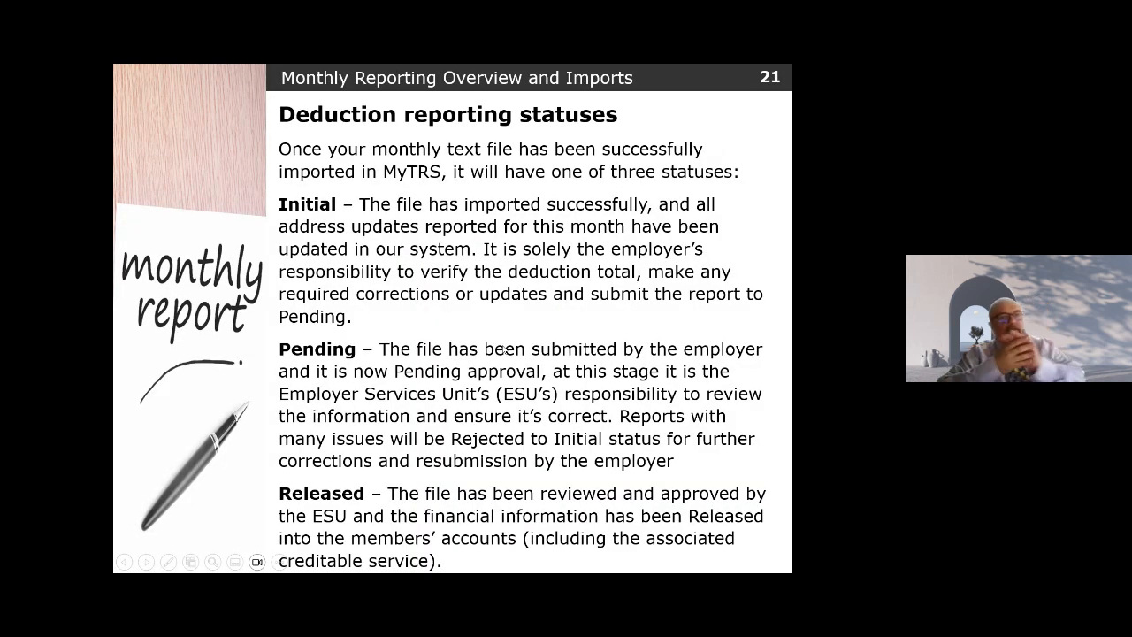